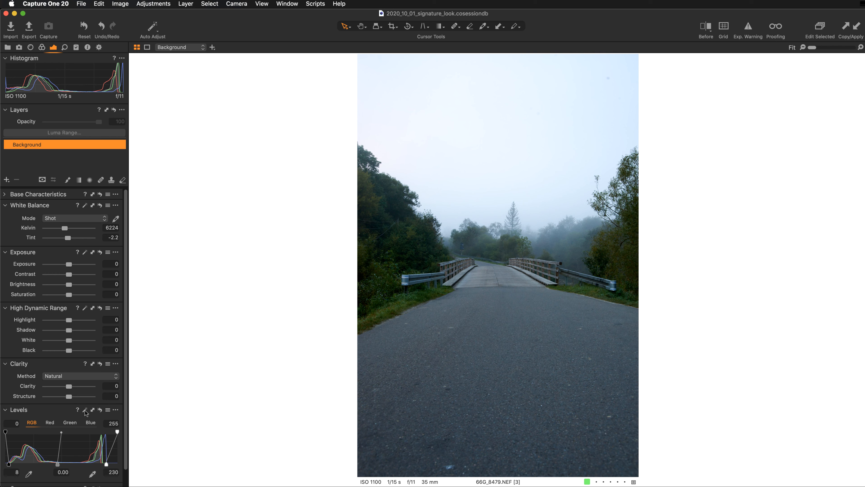
# - Set the white point of the Background layer's RGB levels to 239
pyautogui.click(99, 411)
pyautogui.moveTo(106, 465); pyautogui.dragTo(109, 464)
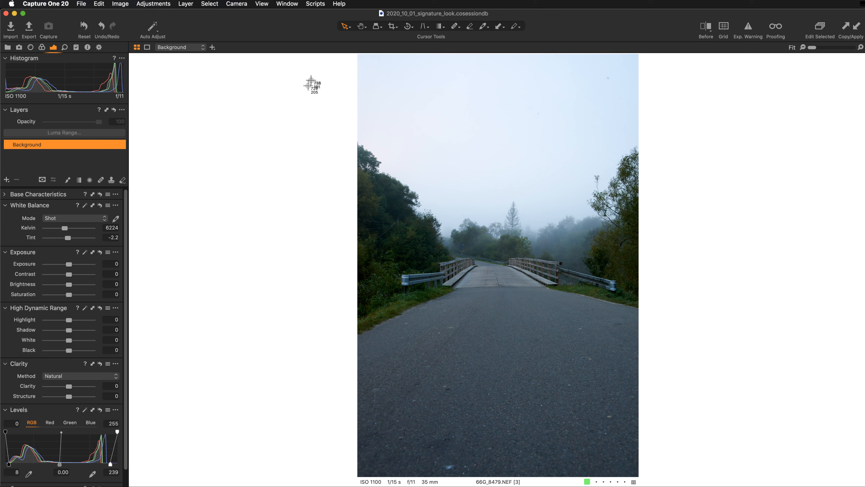
# - Capture a screenshot of the whole photo and load it into Adobe Color's Extract Theme in Chrome
pyautogui.moveTo(360, 57); pyautogui.dragTo(635, 473)
pyautogui.hotkey('ctrl', 'Right')
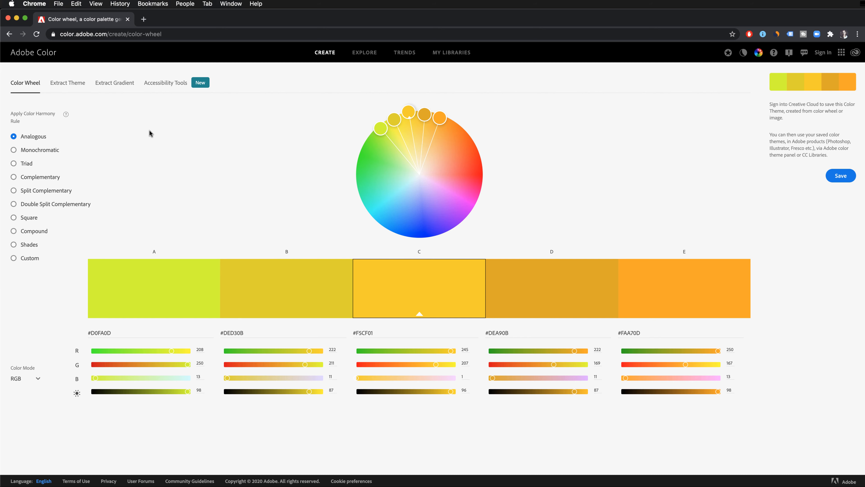
pyautogui.click(68, 85)
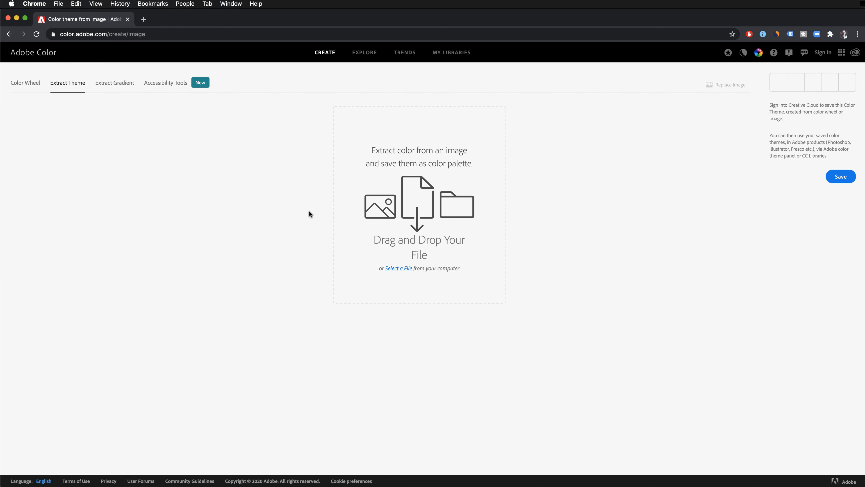
pyautogui.click(399, 268)
pyautogui.scroll(-10, 400, 269)
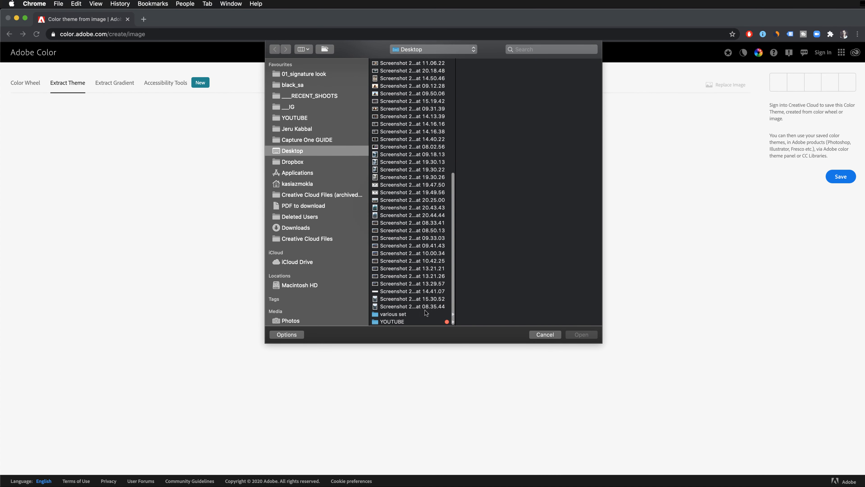
pyautogui.click(426, 306)
pyautogui.click(585, 335)
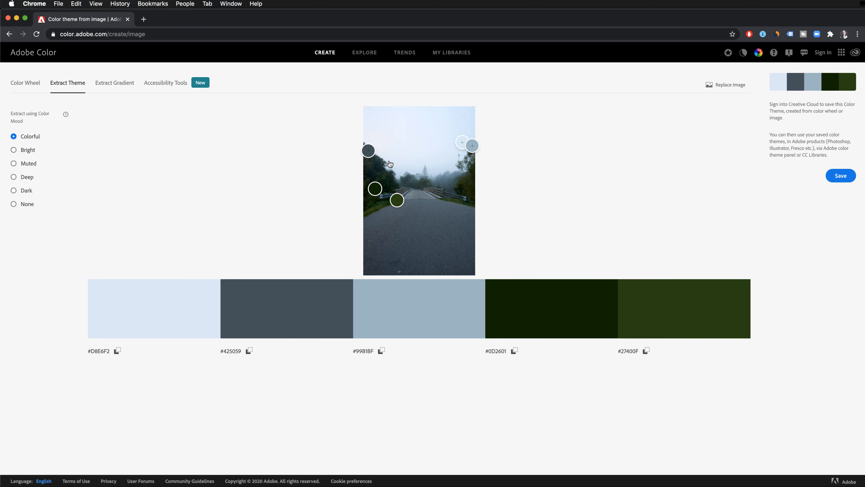
# - Move the grey-blue colour picker onto the dark trees to sample #203F3A and show the extracted palette on the colour wheel
pyautogui.moveTo(366, 150); pyautogui.dragTo(368, 155)
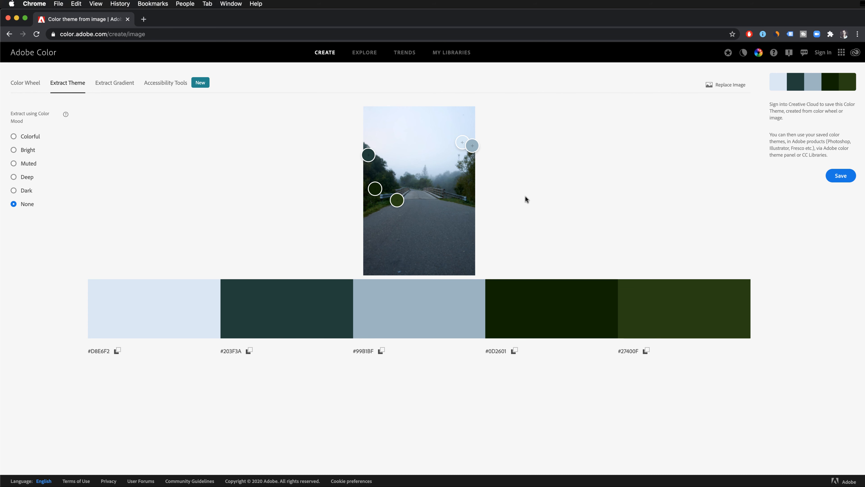
pyautogui.click(25, 87)
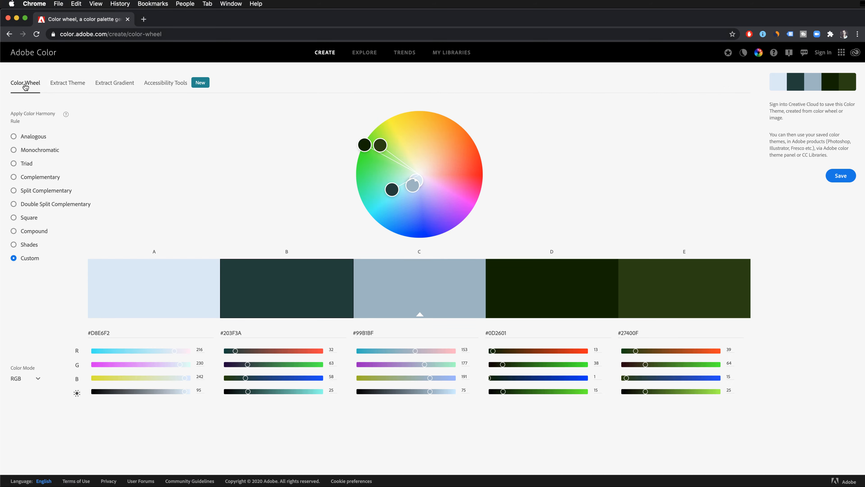
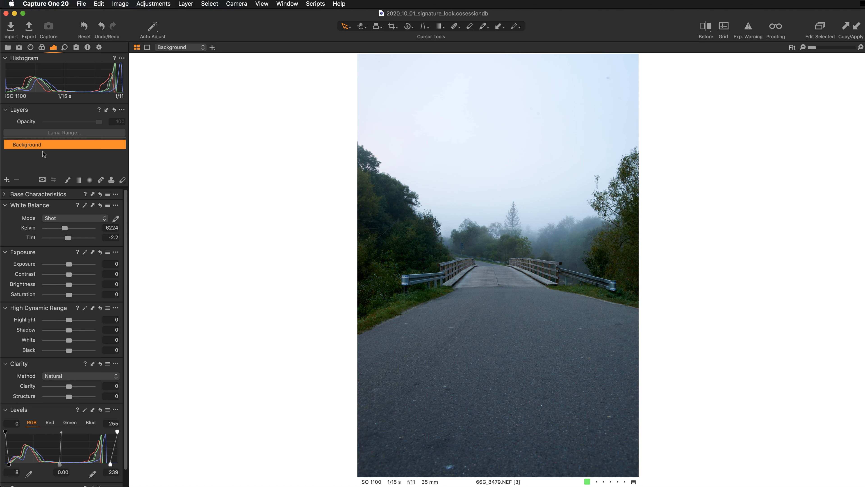
# - Back in Capture One, add a new filled adjustment layer above the Background and rename it "style"
pyautogui.click(7, 179)
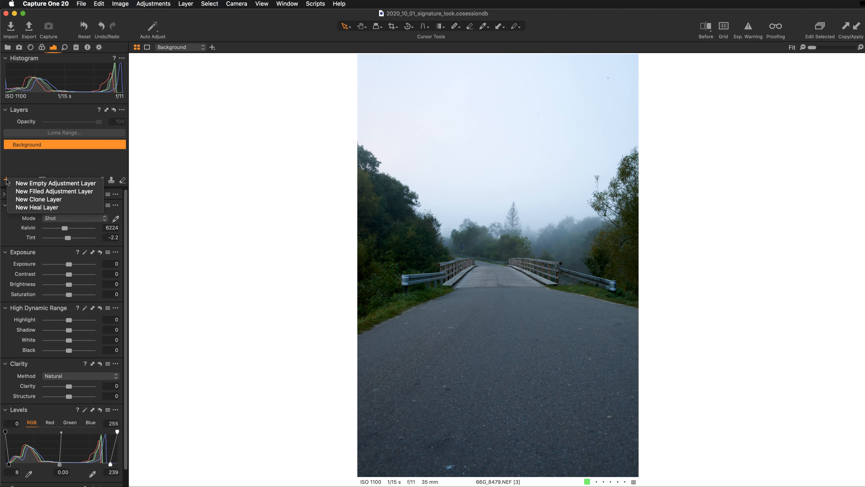
pyautogui.click(17, 191)
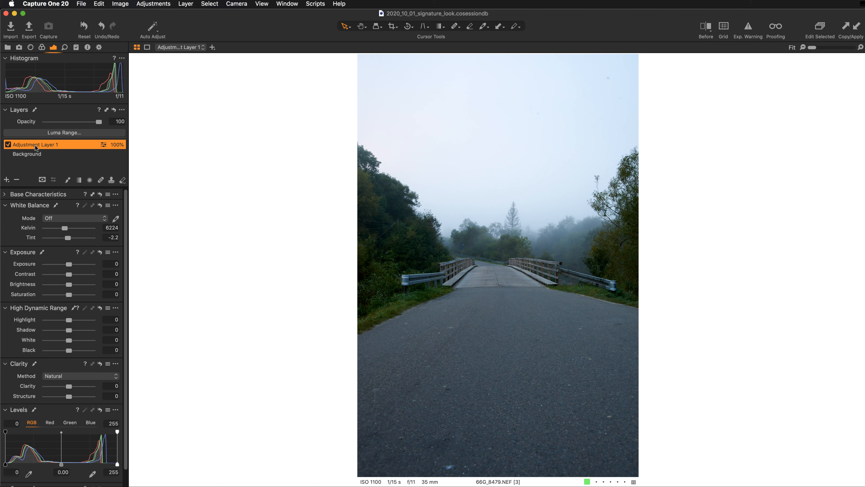
pyautogui.click(6, 179)
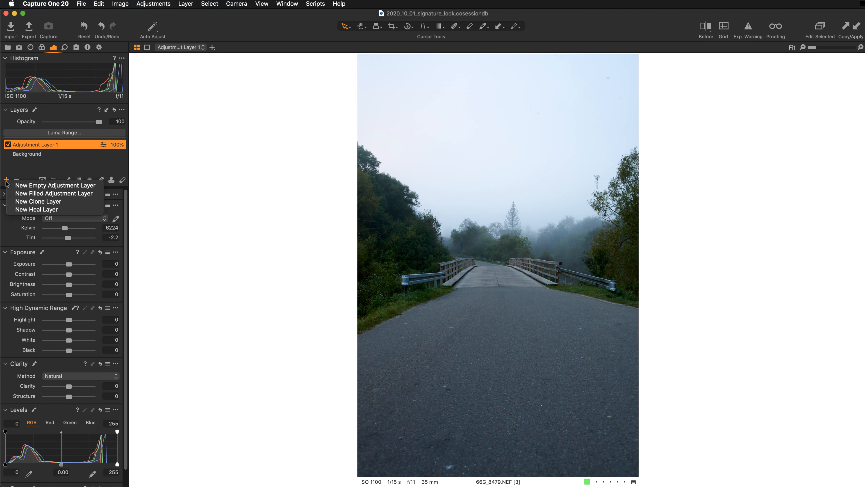
pyautogui.click(36, 146)
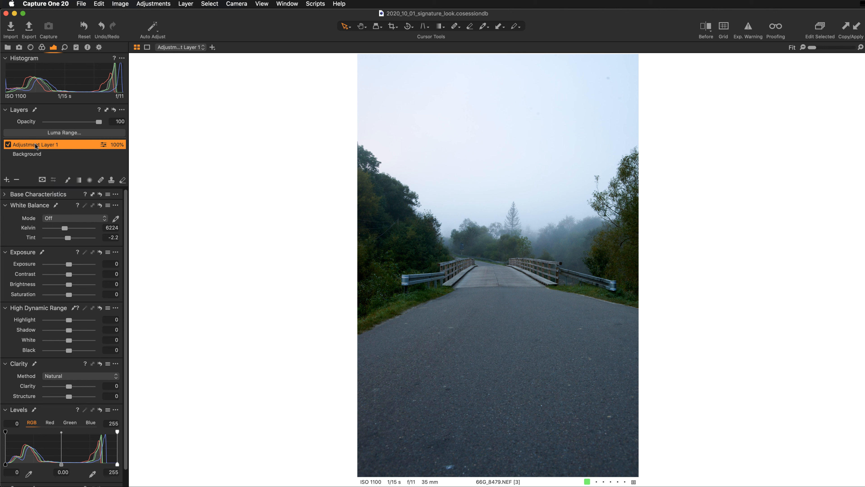
pyautogui.doubleClick(36, 145)
pyautogui.write('style')
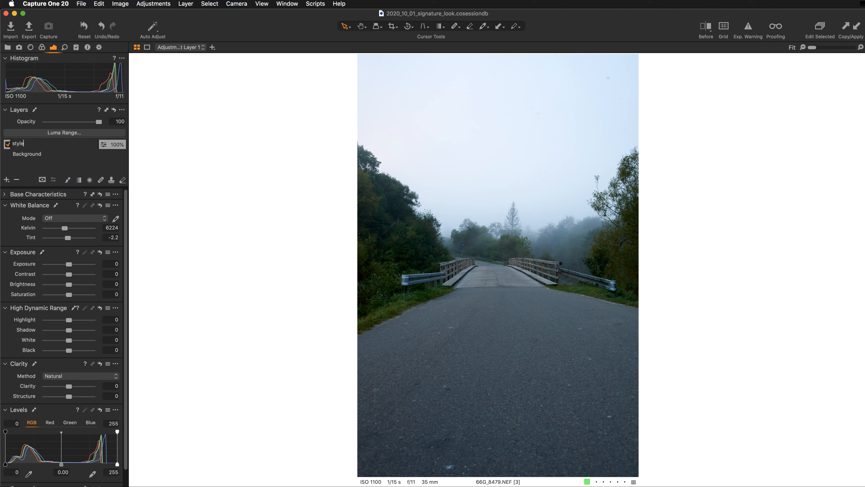
pyautogui.press('Return')
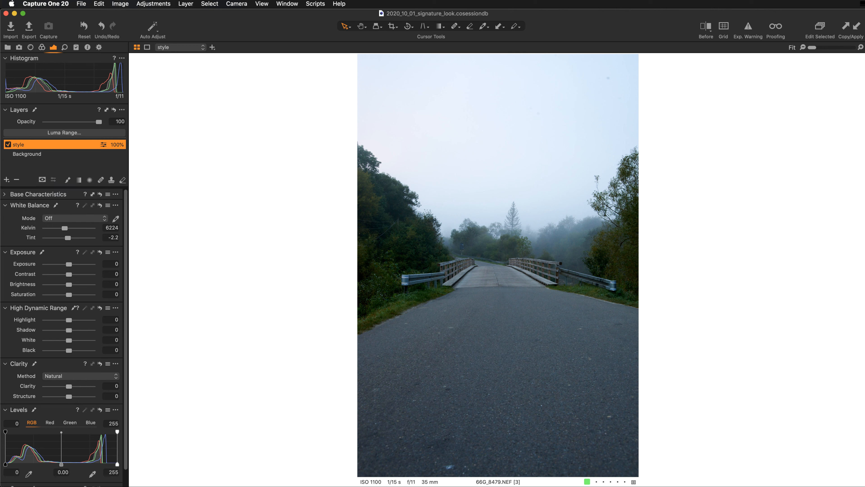
# - Set the style layer's High Dynamic Range Shadow to 25 and compare the photo with and without the change
pyautogui.click(35, 156)
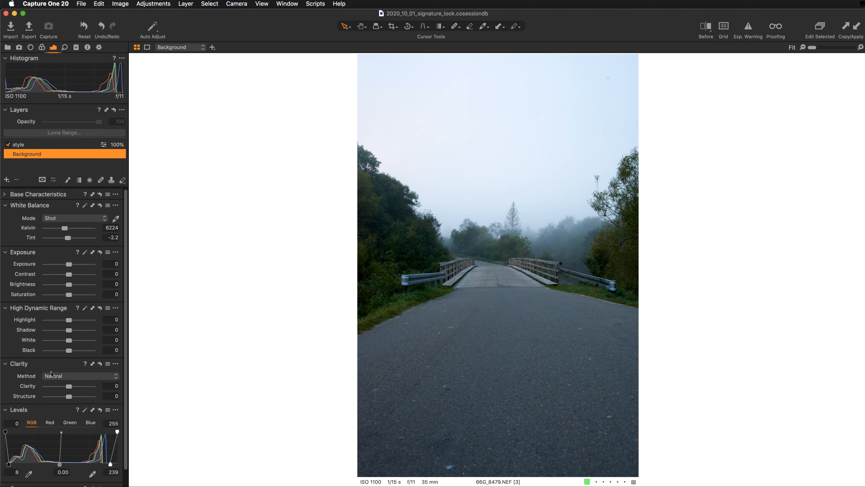
pyautogui.click(35, 146)
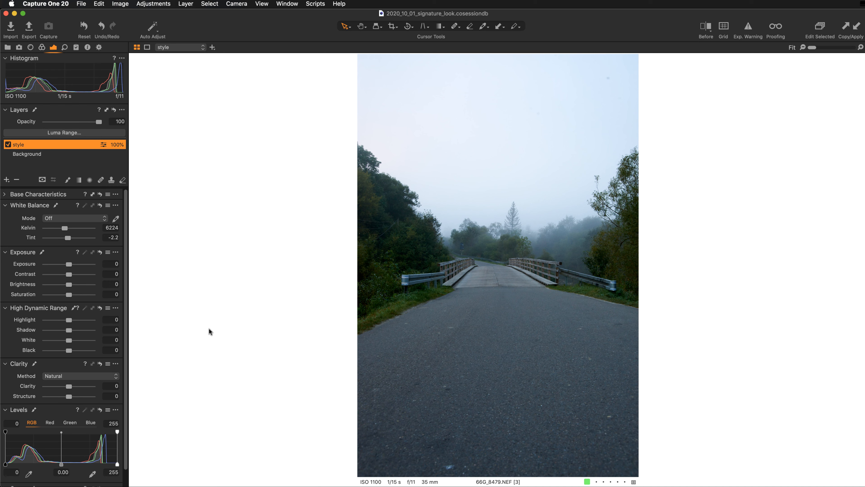
pyautogui.press('super+plus')
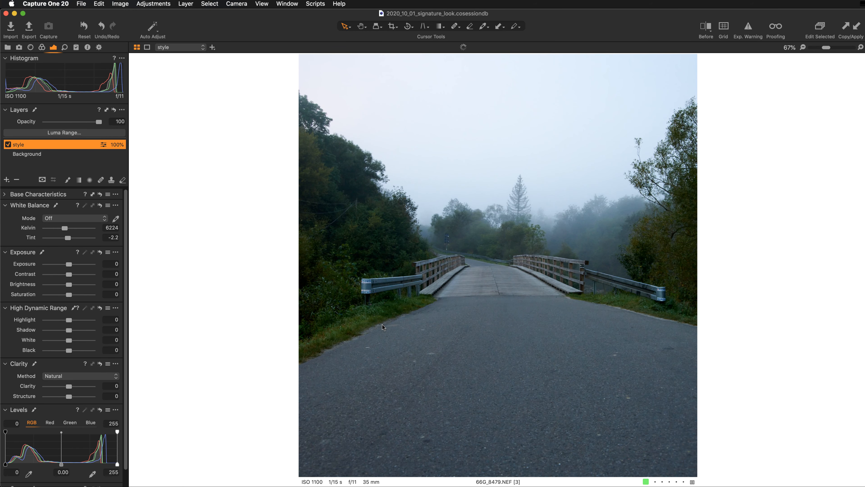
pyautogui.moveTo(387, 240); pyautogui.dragTo(387, 285)
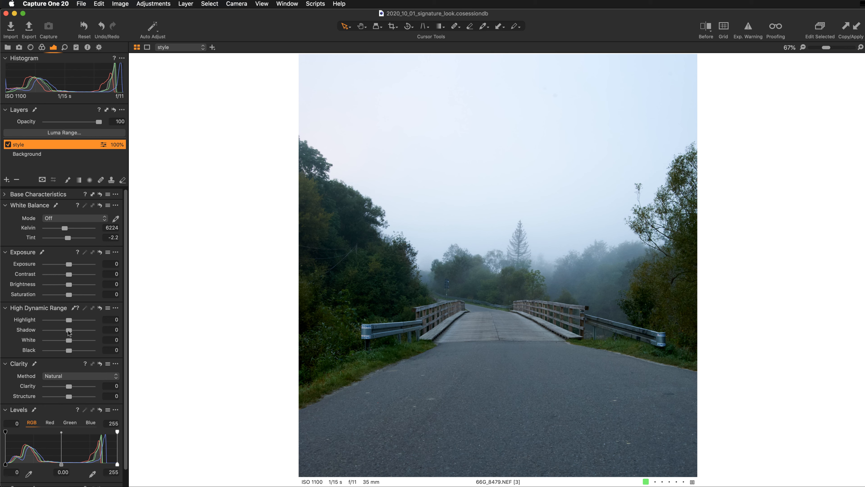
pyautogui.moveTo(69, 332); pyautogui.dragTo(76, 333)
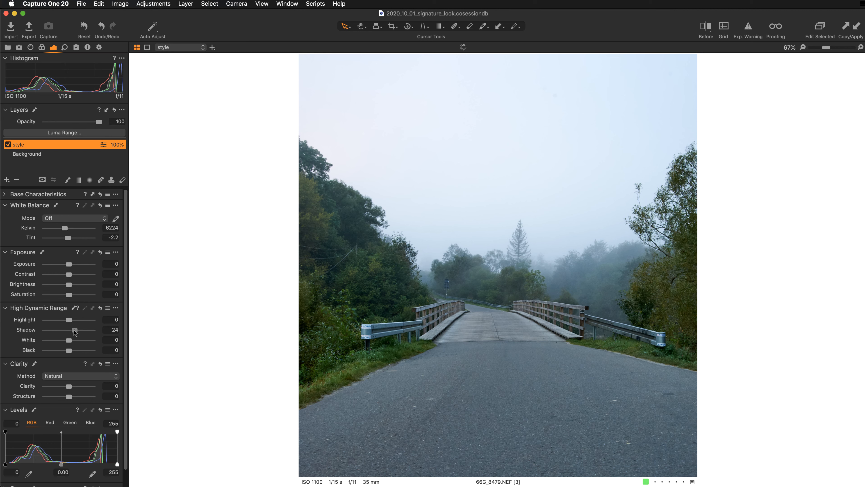
pyautogui.click(106, 327)
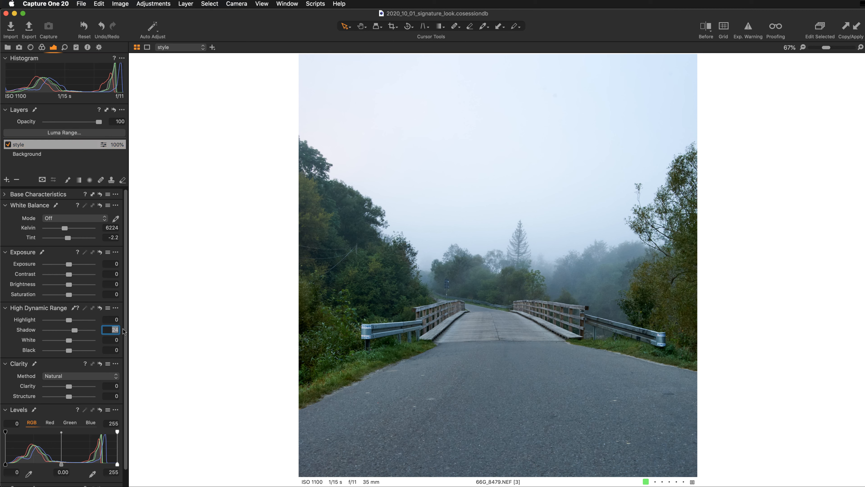
pyautogui.write('25')
pyautogui.press('Return')
pyautogui.doubleClick(21, 329)
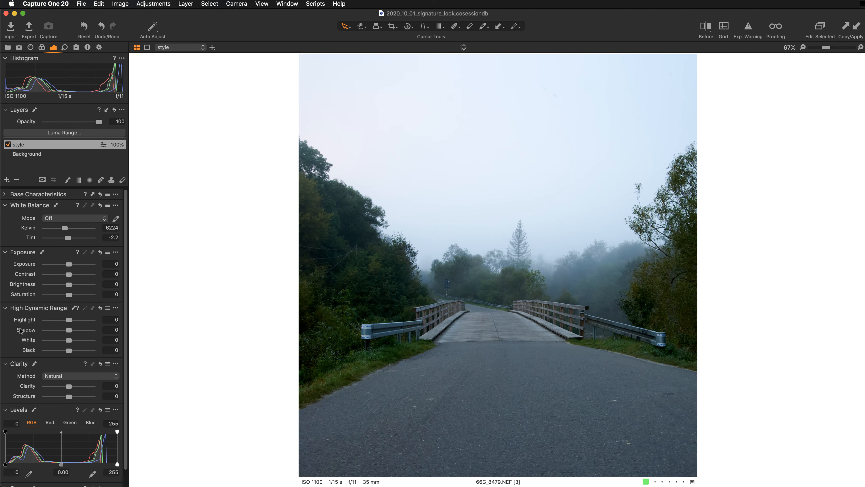
pyautogui.doubleClick(21, 330)
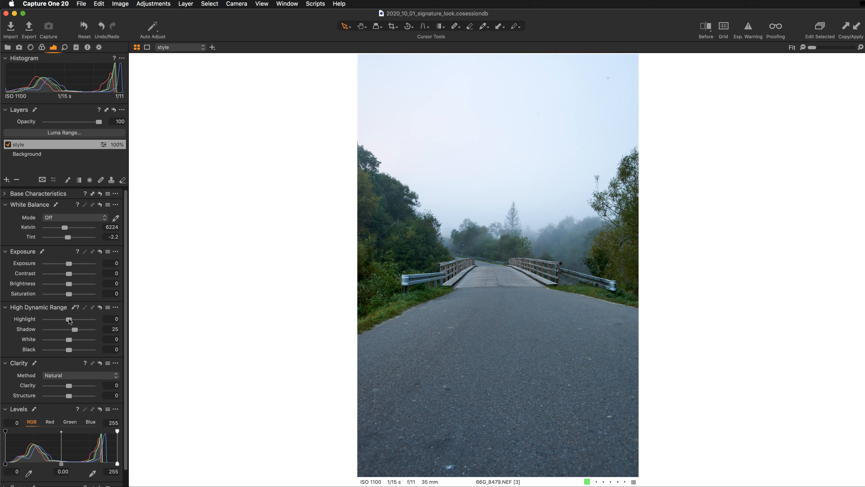
# - Lower the style layer's Highlight to -50 and compare the photo with the layer off and on
pyautogui.moveTo(69, 321); pyautogui.dragTo(55, 324)
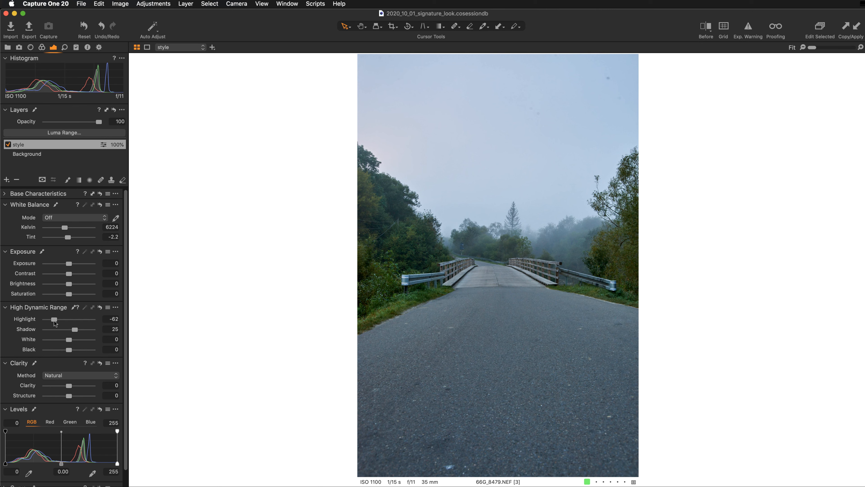
pyautogui.click(27, 319)
pyautogui.moveTo(55, 321); pyautogui.dragTo(59, 321)
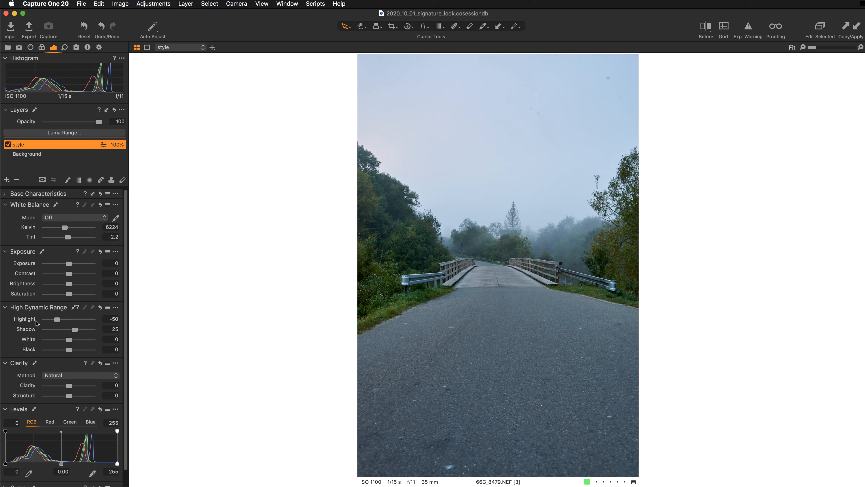
pyautogui.click(8, 145)
pyautogui.click(7, 145)
# - Detach the Curve tool as a floating window, expand and enlarge it, and place it beside the photo
pyautogui.scroll(-2, 40, 288)
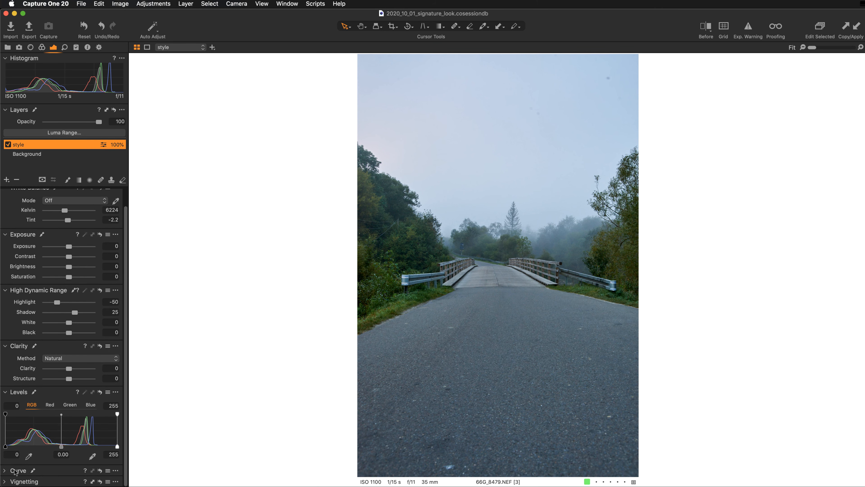
pyautogui.moveTo(18, 470); pyautogui.dragTo(193, 160)
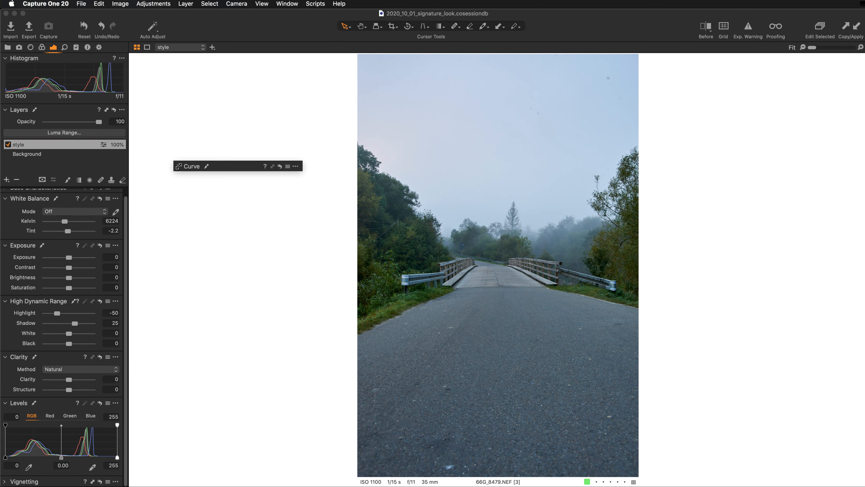
pyautogui.click(178, 166)
pyautogui.moveTo(301, 268); pyautogui.dragTo(380, 370)
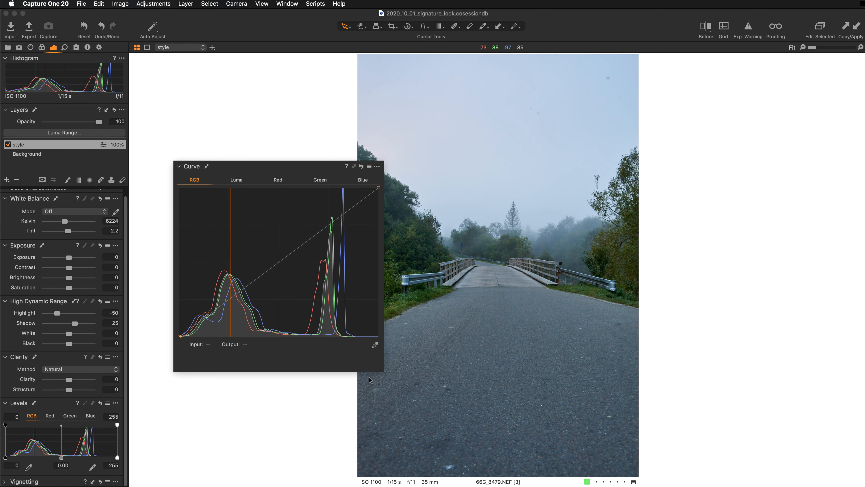
pyautogui.moveTo(327, 168); pyautogui.dragTo(290, 80)
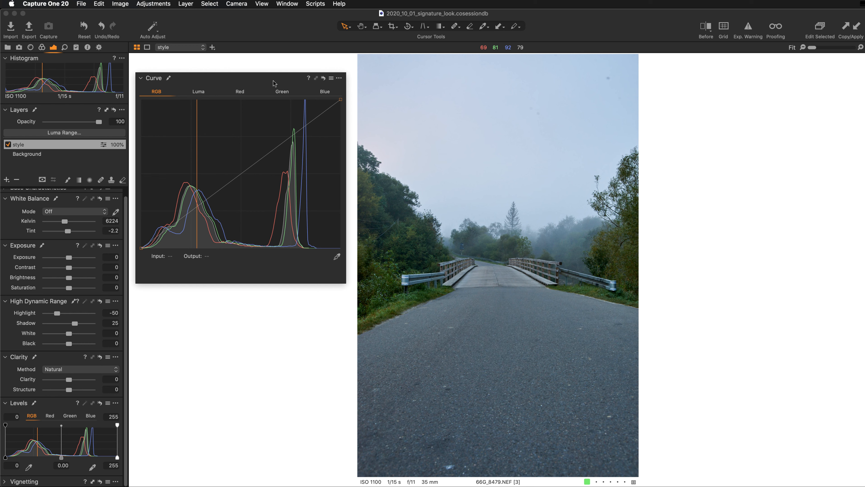
# - Apply the Contrast RGB curve preset to the style layer and position the curve's midtone point slightly above the diagonal
pyautogui.click(331, 79)
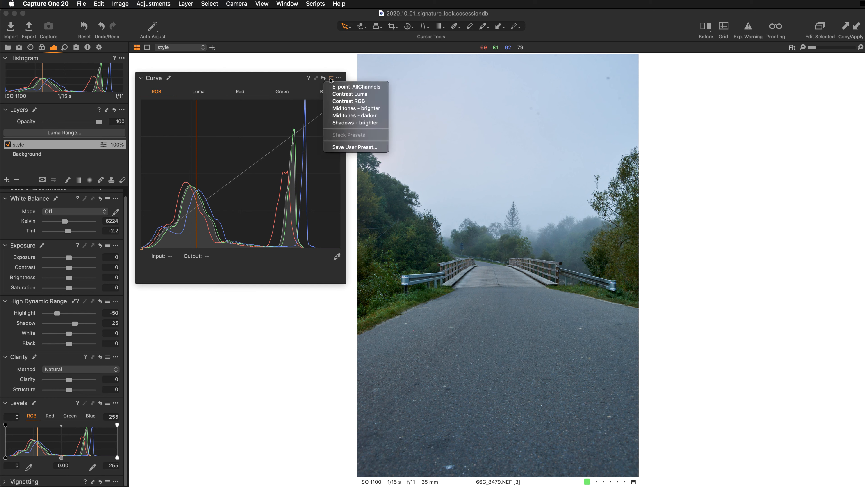
pyautogui.click(340, 100)
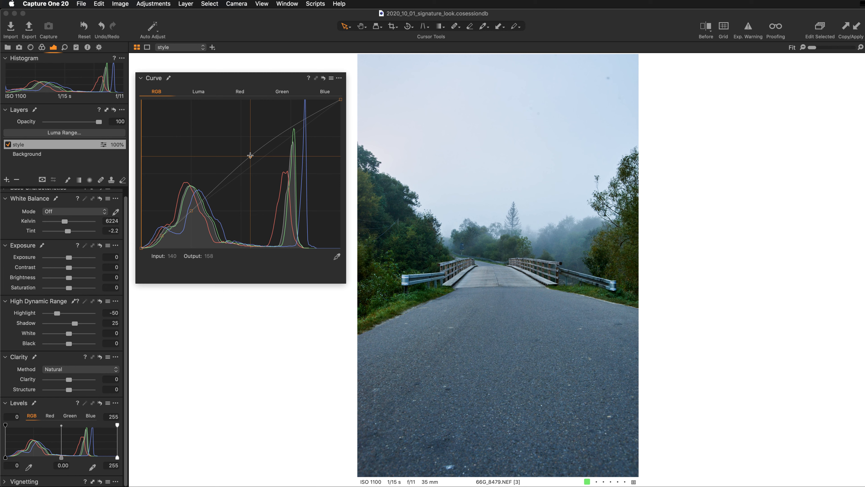
pyautogui.moveTo(250, 156); pyautogui.dragTo(250, 162)
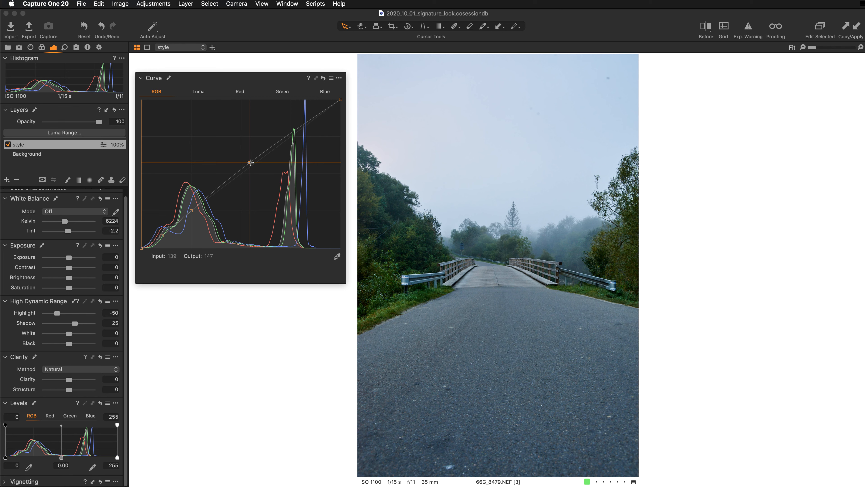
pyautogui.moveTo(250, 162); pyautogui.dragTo(254, 160)
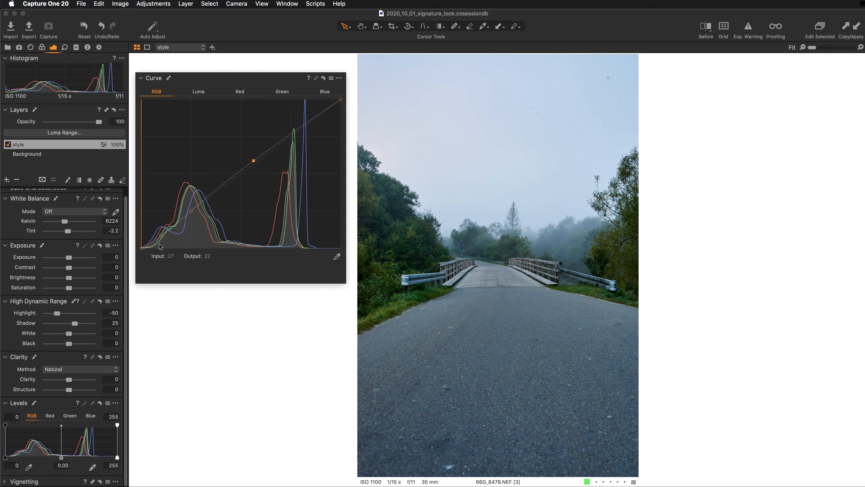
# - Lift the black end of the RGB curve to fade the shadows and delete the lower-midtone point
pyautogui.moveTo(140, 248); pyautogui.dragTo(142, 238)
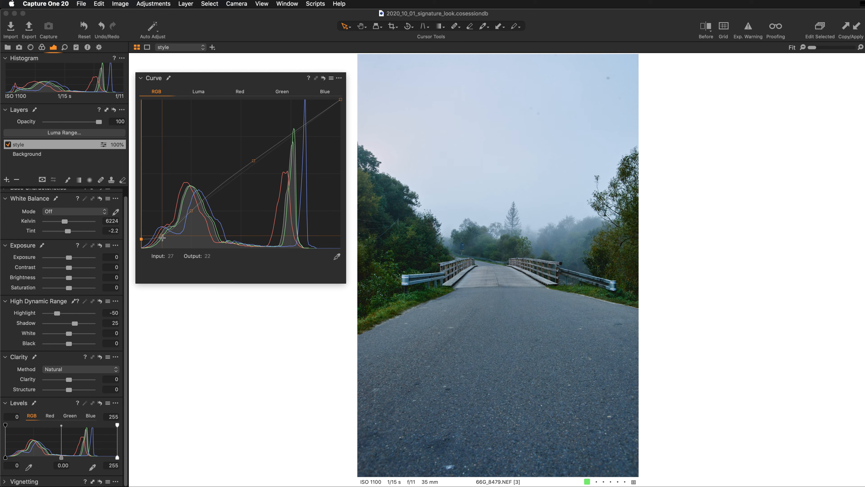
pyautogui.moveTo(162, 235); pyautogui.dragTo(141, 234)
pyautogui.click(191, 210)
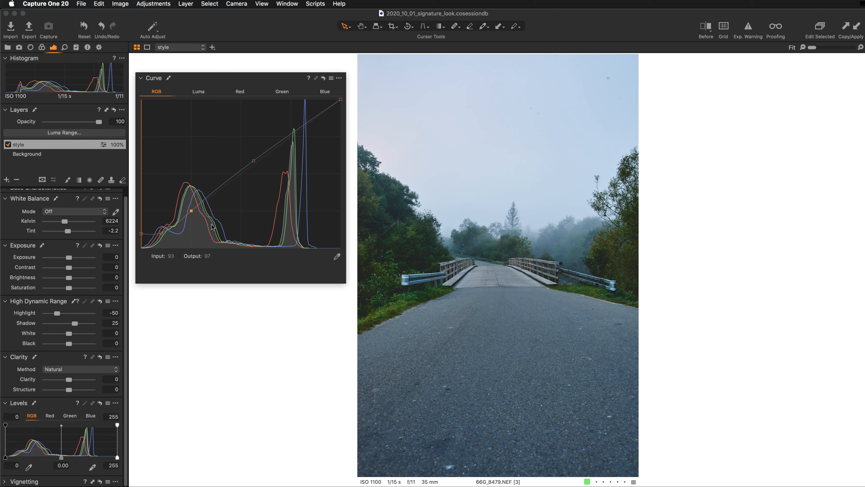
pyautogui.press('BackSpace')
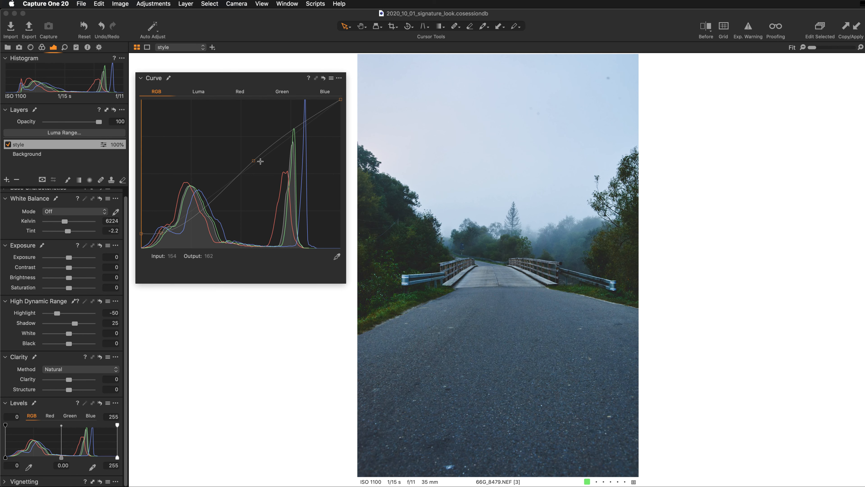
# - Lower the RGB curve's midtone point slightly and adjust the curve in the deep shadows
pyautogui.click(253, 161)
pyautogui.moveTo(253, 160); pyautogui.dragTo(252, 163)
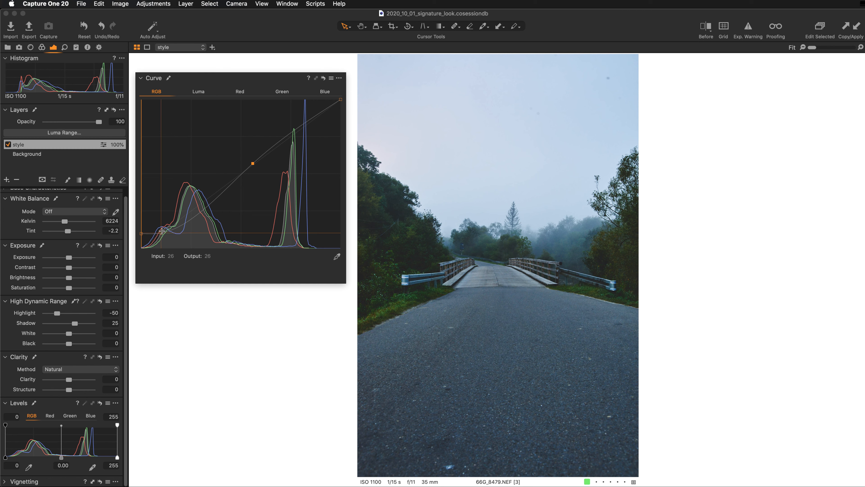
pyautogui.moveTo(161, 232); pyautogui.dragTo(159, 231)
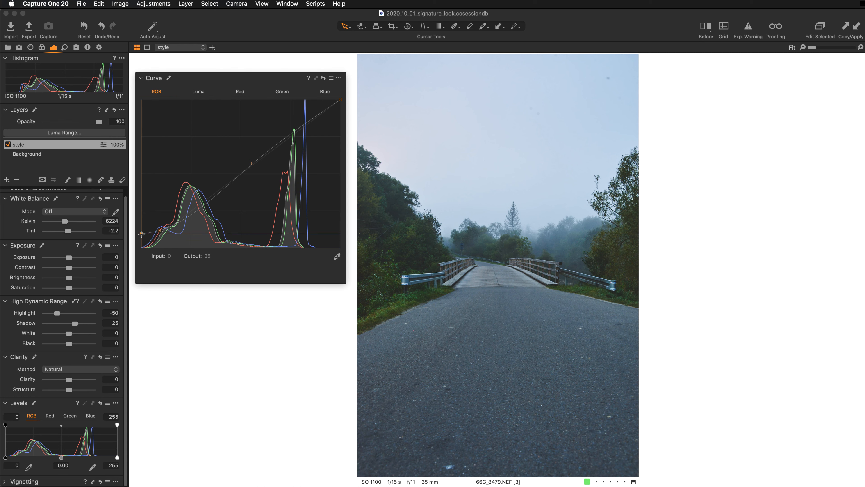
# - Reset the curve adjustment and raise the Luma curve's midtones with a point at about input 112, output 144
pyautogui.click(324, 78)
pyautogui.click(199, 92)
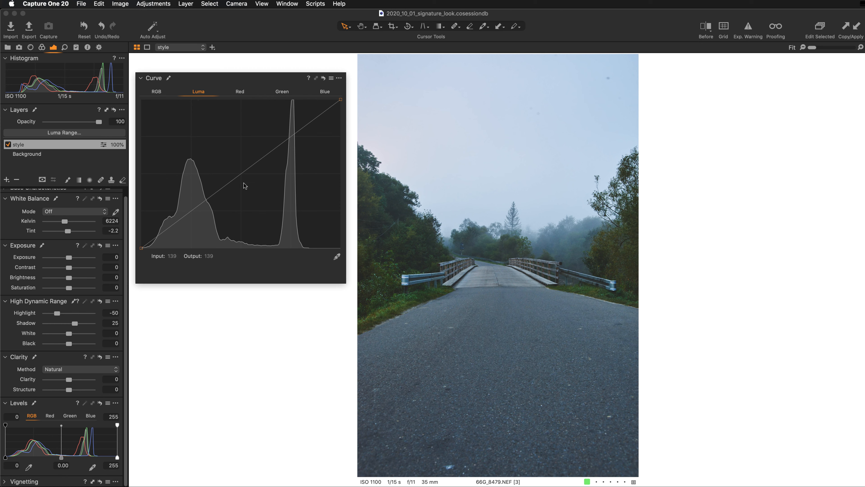
pyautogui.moveTo(234, 177); pyautogui.dragTo(229, 164)
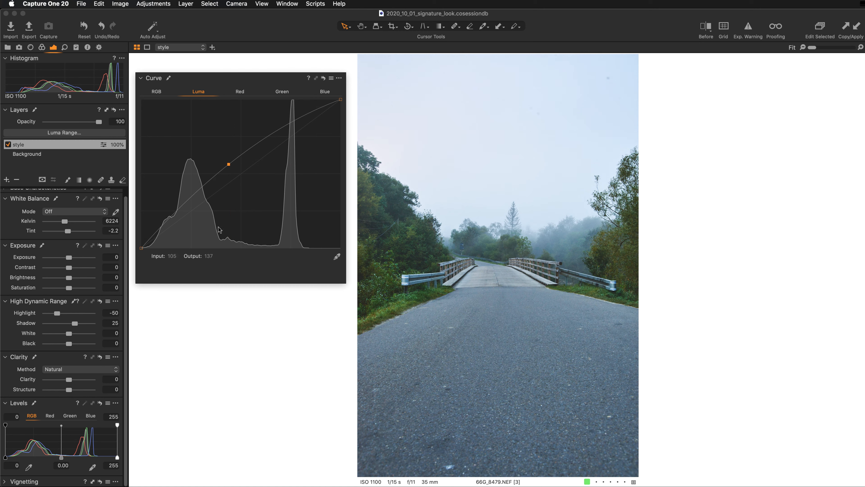
# - Add a shadow point to the Luma curve and place it at input 24, output 36
pyautogui.click(160, 225)
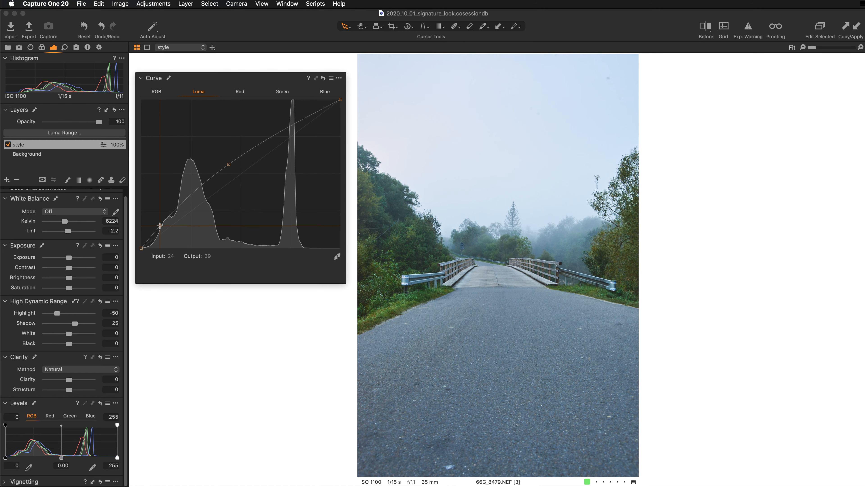
pyautogui.moveTo(160, 225); pyautogui.dragTo(160, 226)
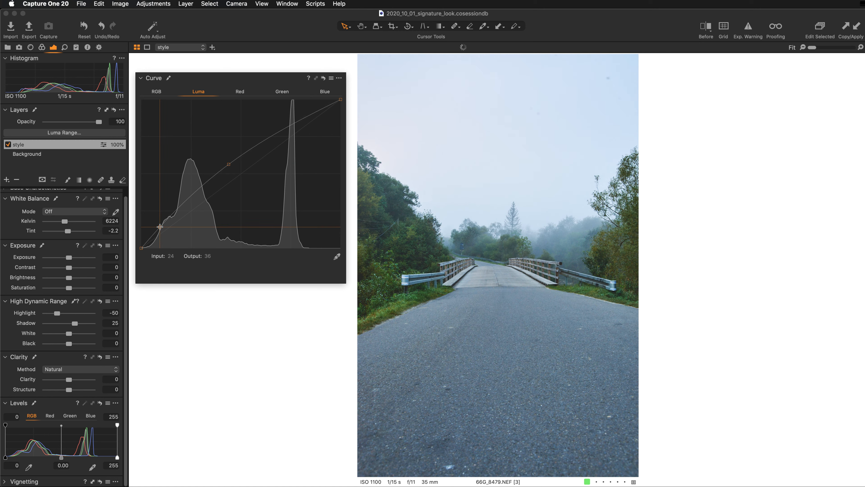
pyautogui.click(228, 164)
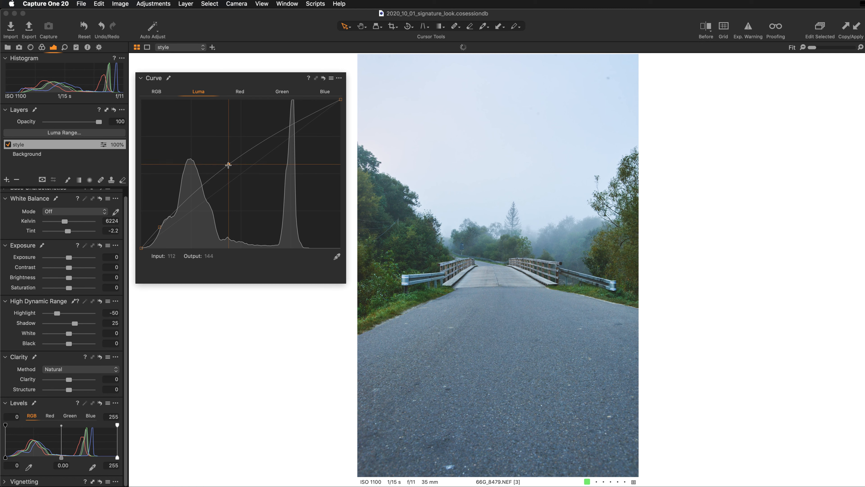
pyautogui.click(159, 225)
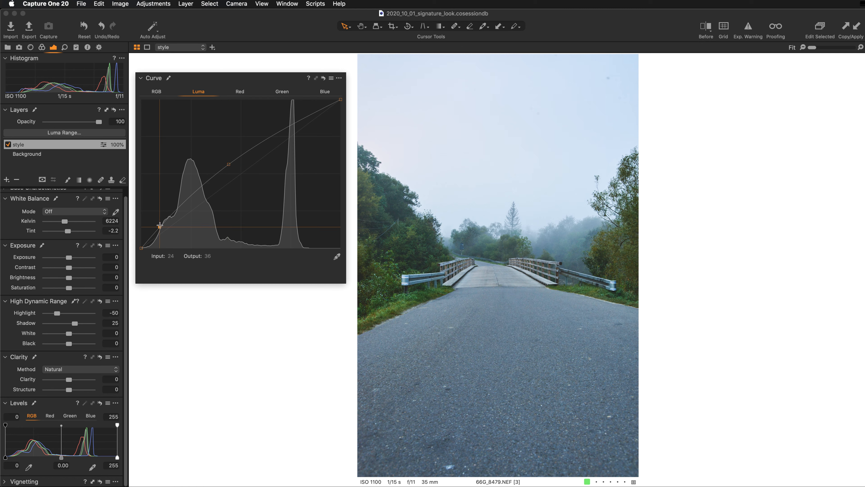
pyautogui.click(229, 164)
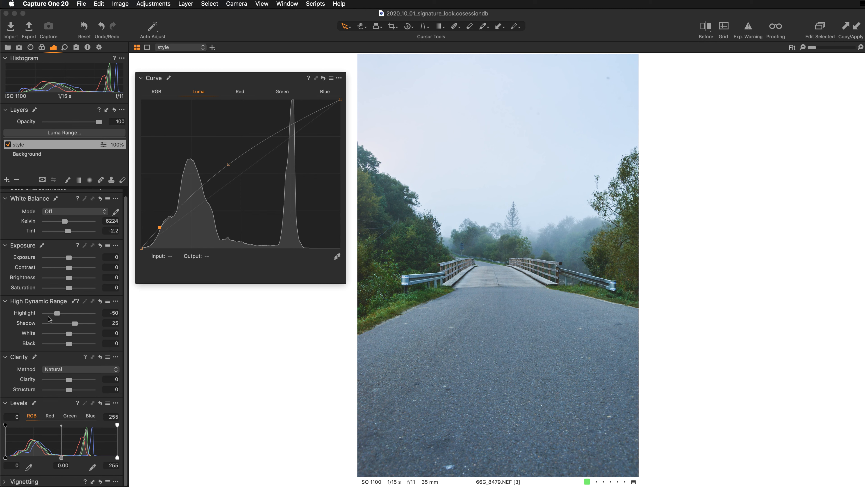
# - Lower the style layer's Highlight to -66 and inspect the photo more closely
pyautogui.moveTo(56, 312); pyautogui.dragTo(53, 314)
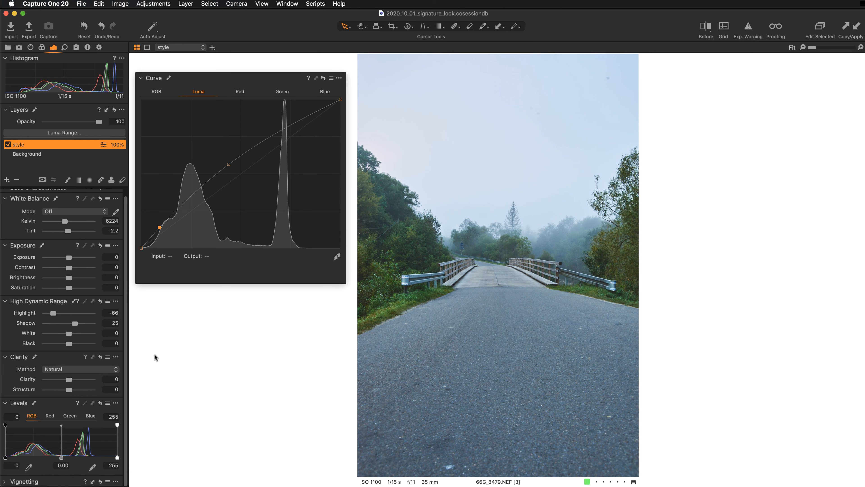
pyautogui.press('super+plus')
pyautogui.press('super+plus')
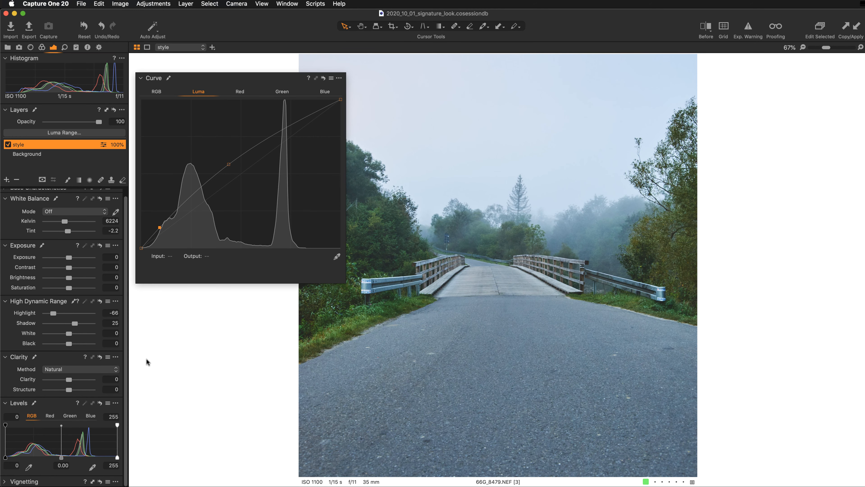
# - Compare the photo without and with the curve adjustment, and dock the Curve tool above High Dynamic Range
pyautogui.click(323, 78)
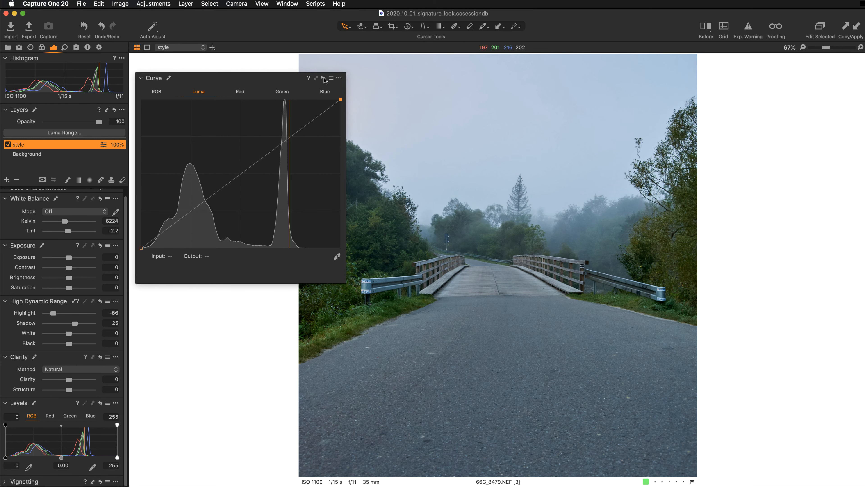
pyautogui.press('super+z')
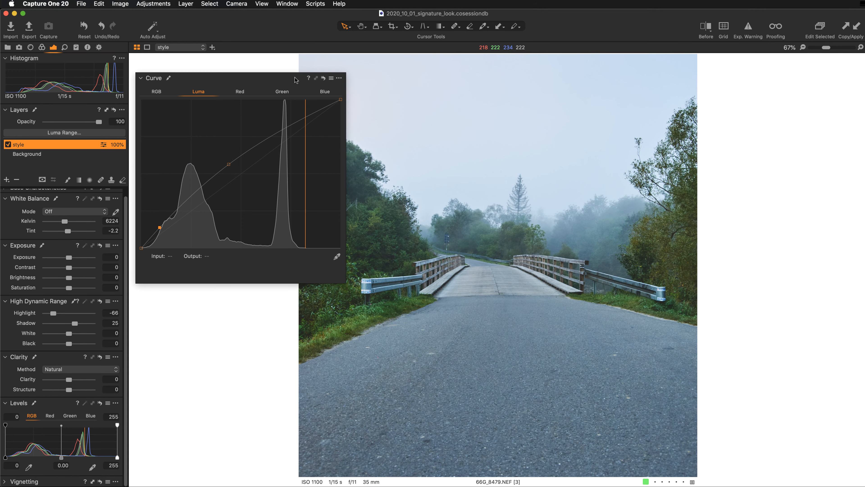
pyautogui.moveTo(287, 81); pyautogui.dragTo(92, 326)
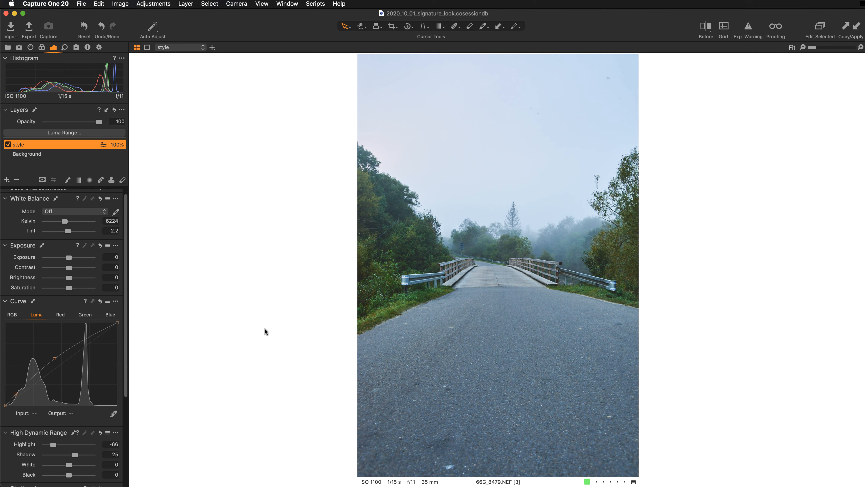
# - Preview the photo against Very Dark and Black viewer backgrounds, and restore the White background
pyautogui.rightClick(257, 299)
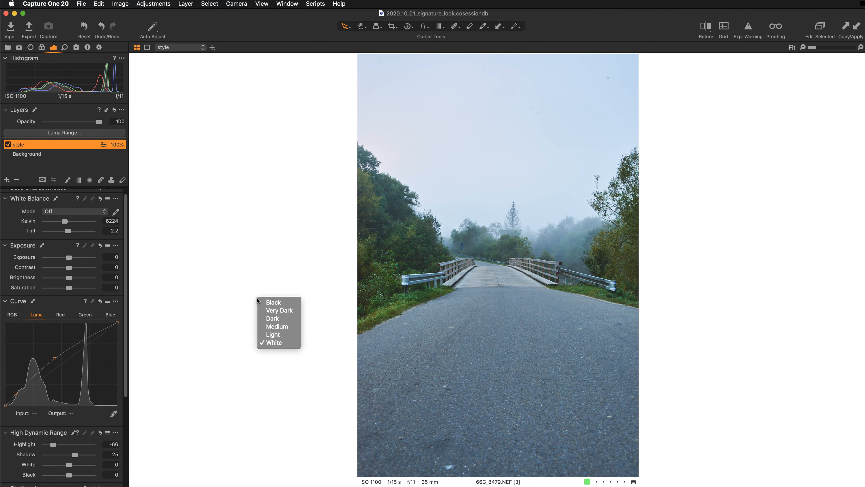
pyautogui.click(275, 311)
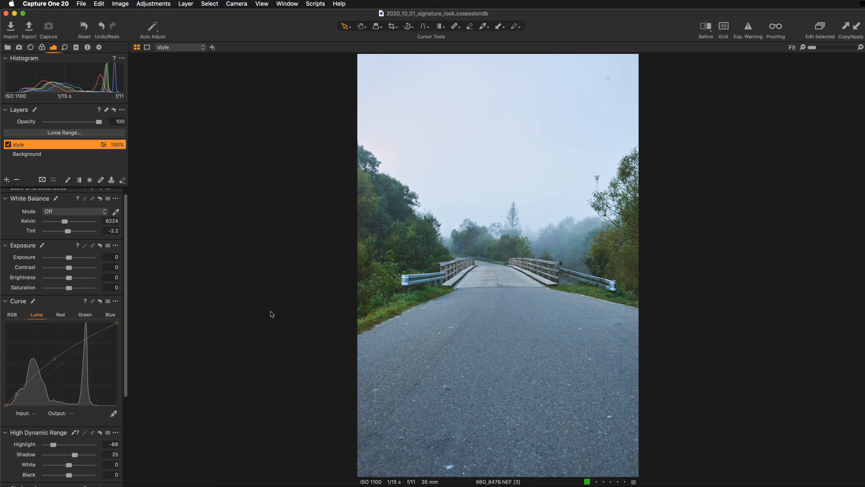
pyautogui.rightClick(227, 308)
pyautogui.click(240, 312)
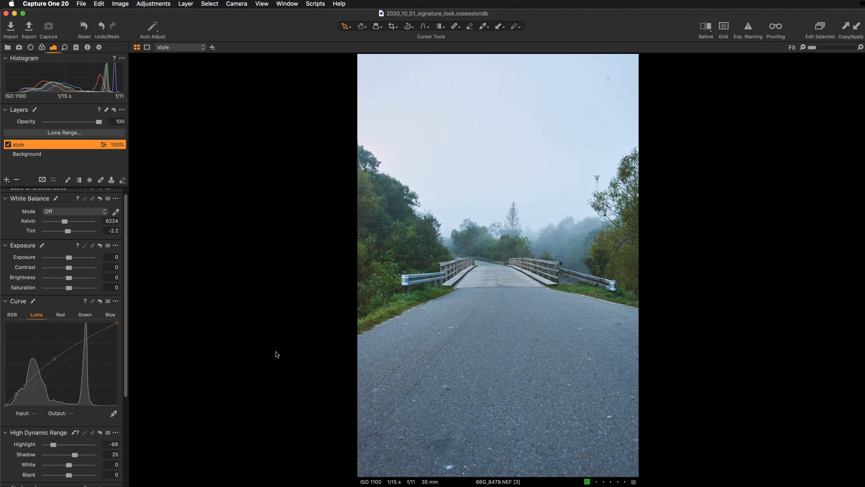
pyautogui.rightClick(263, 319)
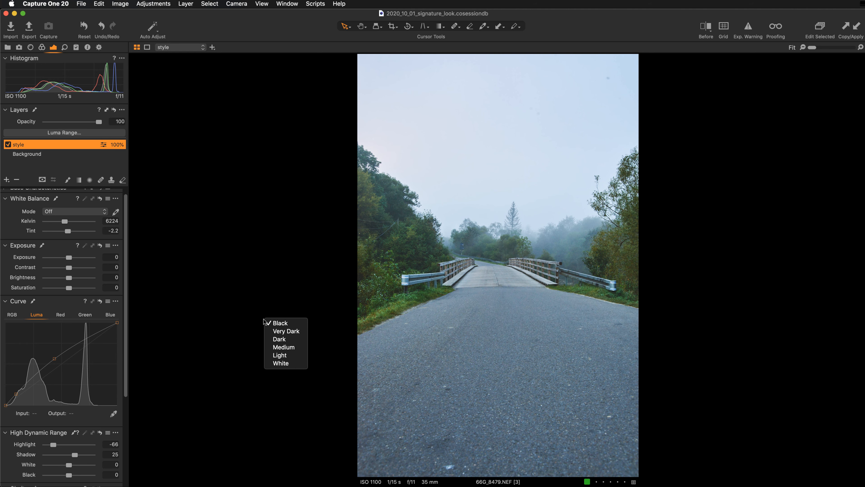
pyautogui.click(287, 364)
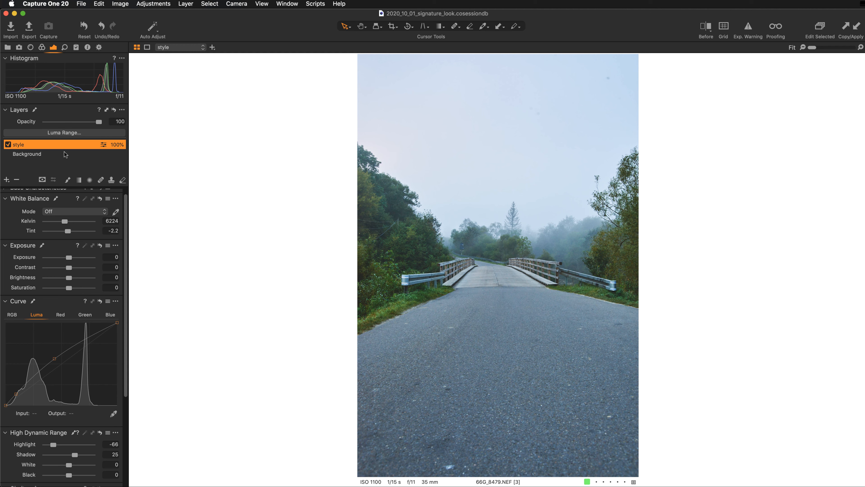
# - Display the color tools and detach the Color Editor as a floating window beside the photo
pyautogui.doubleClick(42, 145)
pyautogui.click(77, 163)
pyautogui.click(42, 47)
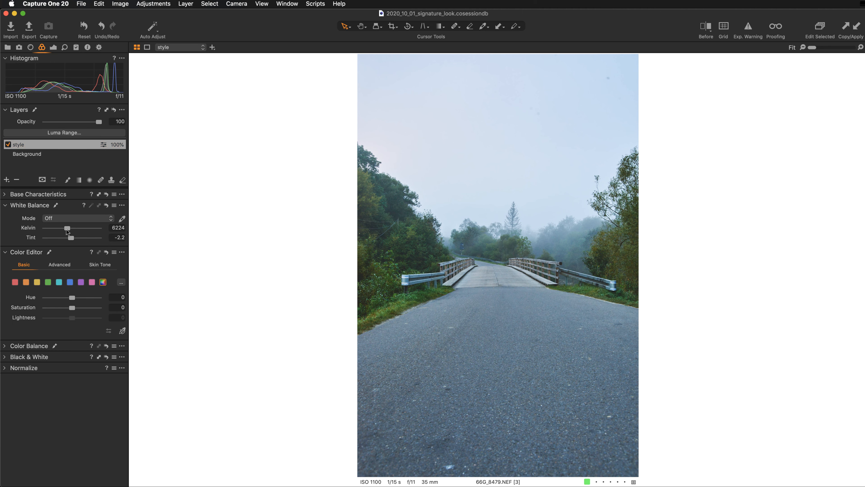
pyautogui.moveTo(30, 254); pyautogui.dragTo(167, 71)
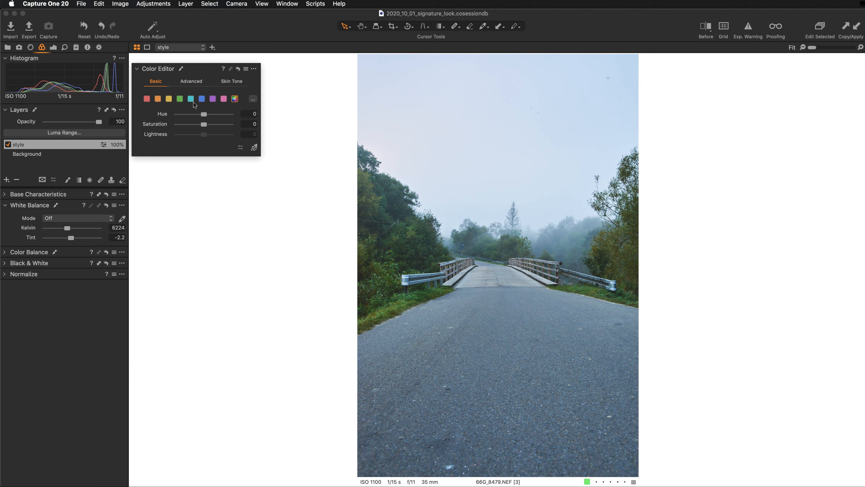
# - Set the Color Editor to Advanced mode, enlarge and reposition its window, and keep the style layer selected
pyautogui.click(192, 81)
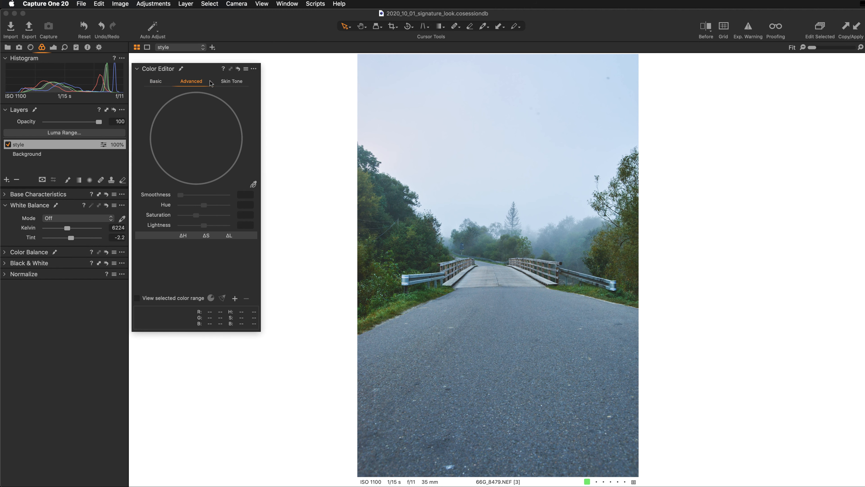
pyautogui.click(233, 82)
pyautogui.click(184, 82)
pyautogui.moveTo(260, 332); pyautogui.dragTo(316, 353)
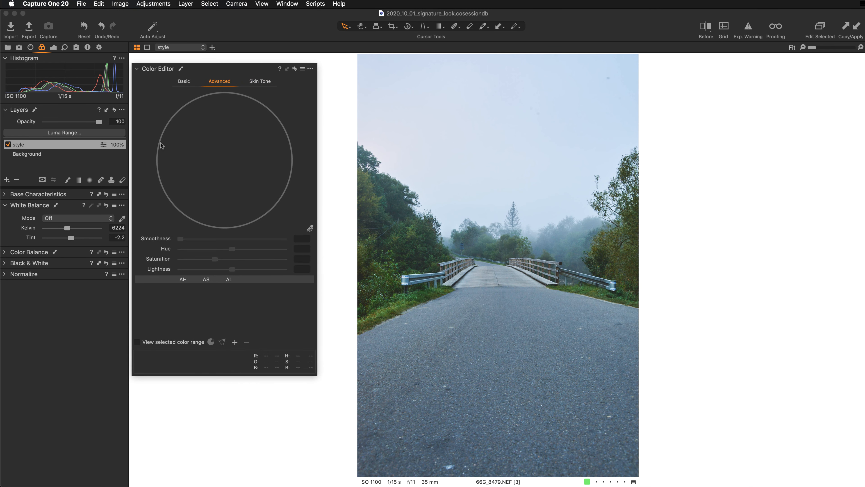
pyautogui.click(65, 144)
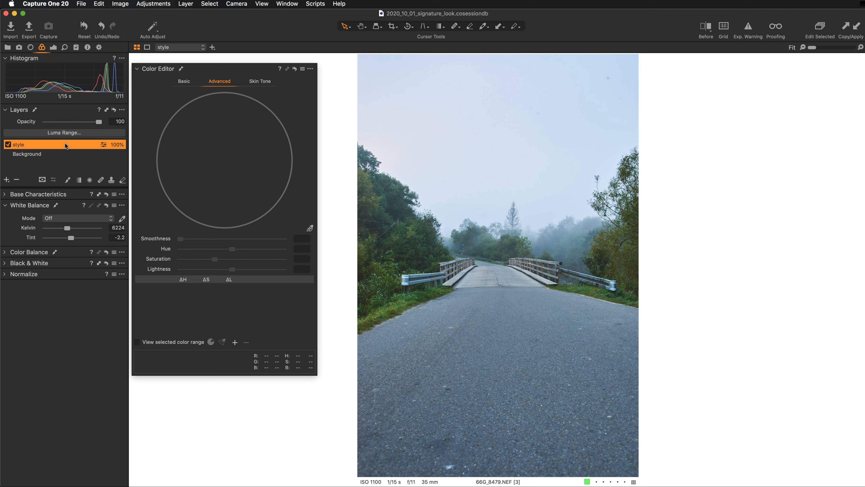
pyautogui.moveTo(226, 71); pyautogui.dragTo(231, 67)
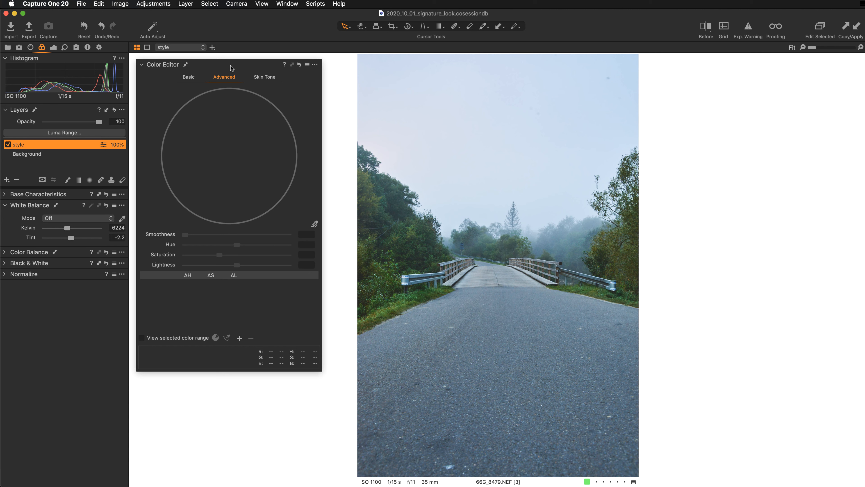
# - Activate the Color Editor's color picker and switch to Adobe Color in Chrome to examine the complementary blue and brown tones on the wheel
pyautogui.click(315, 225)
pyautogui.hotkey('ctrl', 'Right')
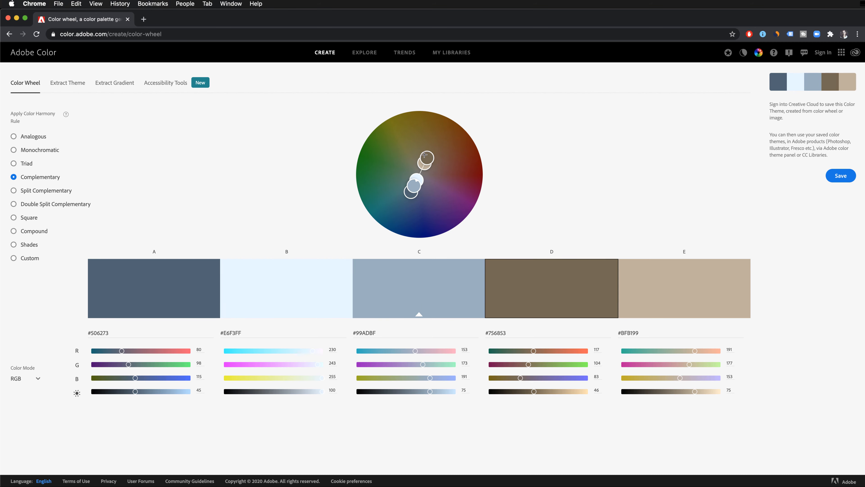
pyautogui.moveTo(427, 158); pyautogui.dragTo(416, 135)
pyautogui.moveTo(421, 186)
pyautogui.mouseDown()
pyautogui.moveTo(413, 200)
pyautogui.moveTo(412, 191)
pyautogui.mouseUp()
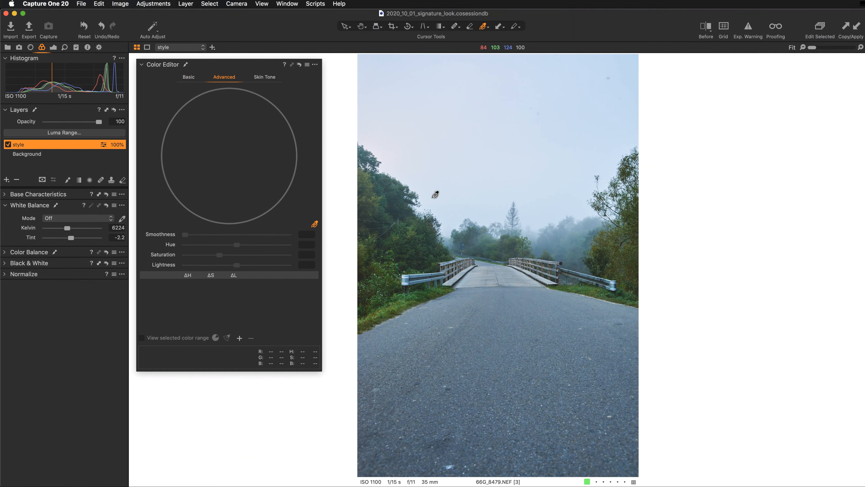
# - Return to Capture One, sample the road's blue tone with the Color Editor picker, and extend the selection across the full saturation range
pyautogui.click(314, 224)
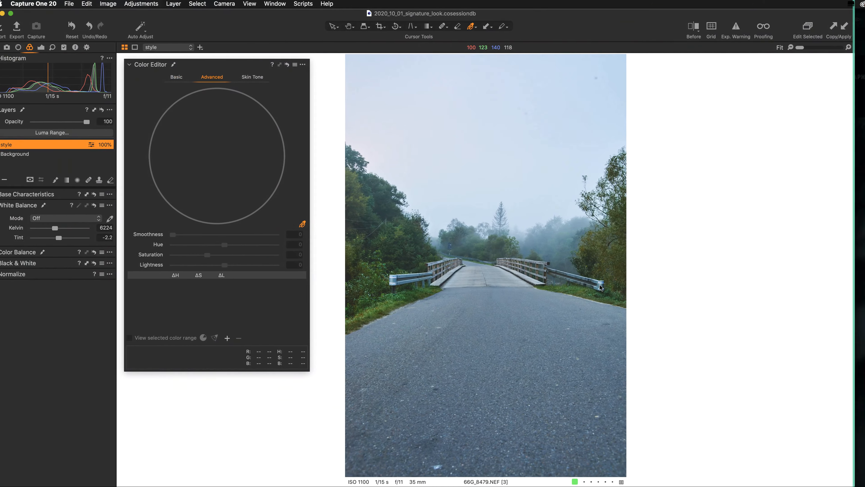
pyautogui.press('super+z')
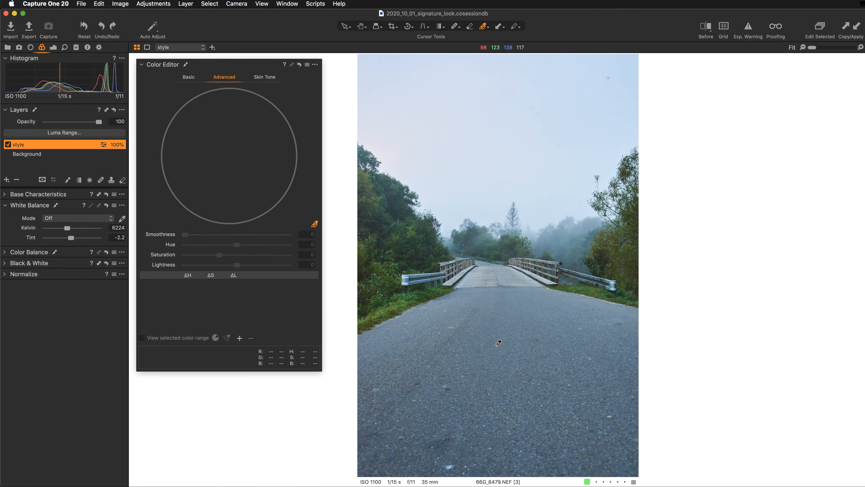
pyautogui.click(505, 363)
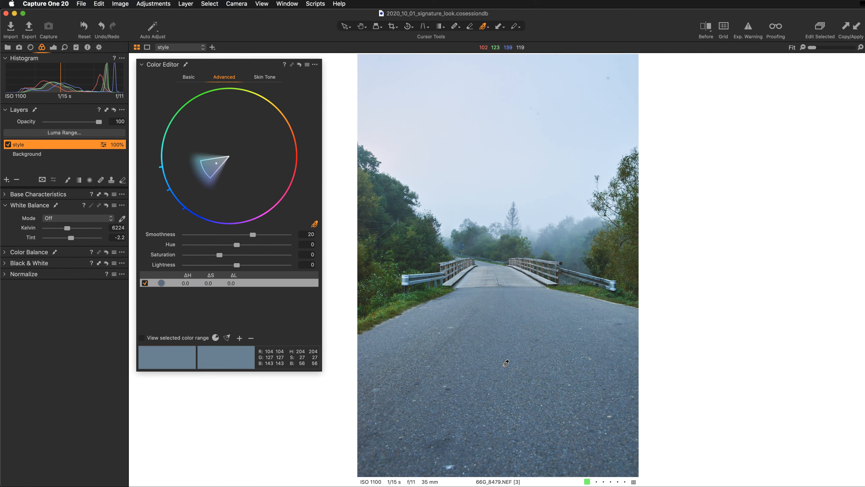
pyautogui.click(227, 339)
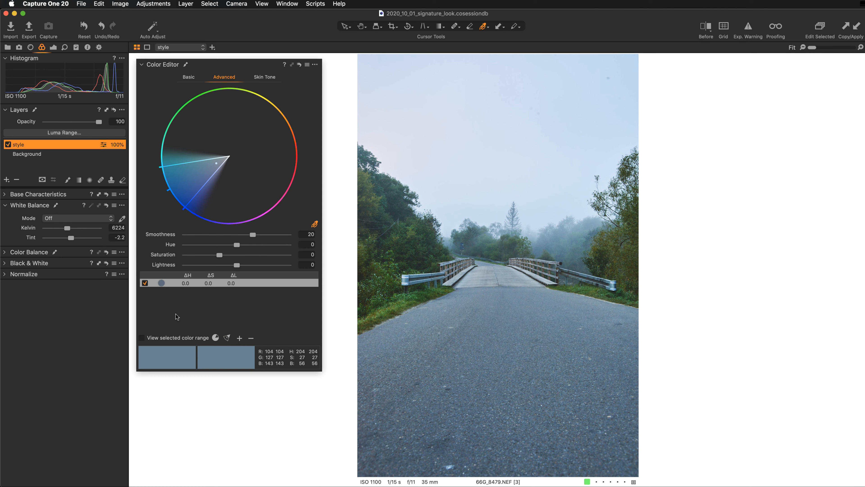
# - Widen the blue color range toward purple while previewing the selected colors, and set its Smoothness to 30
pyautogui.click(142, 338)
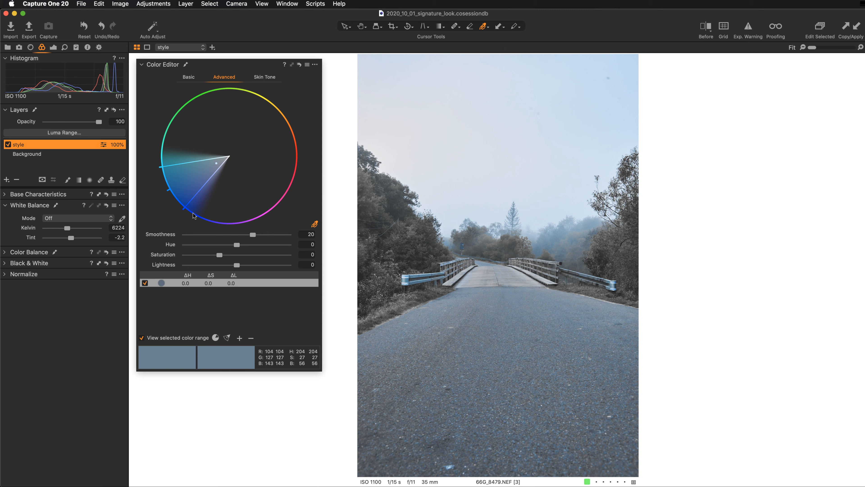
pyautogui.moveTo(186, 210); pyautogui.dragTo(213, 227)
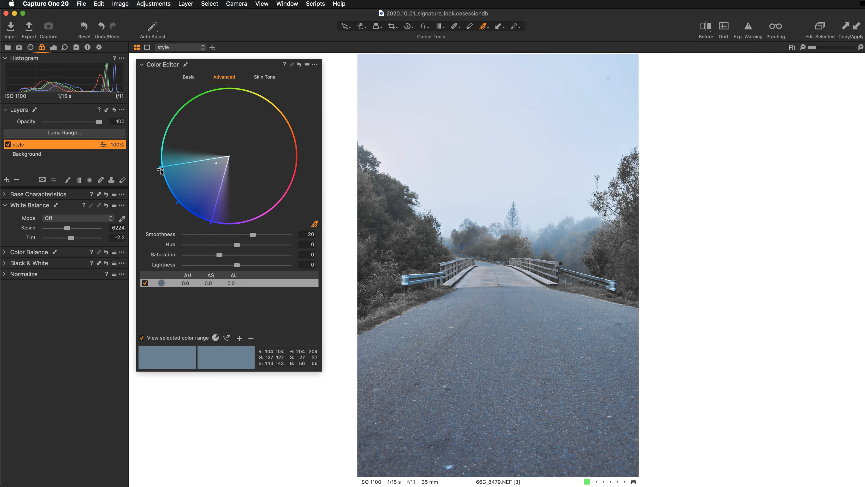
pyautogui.click(141, 338)
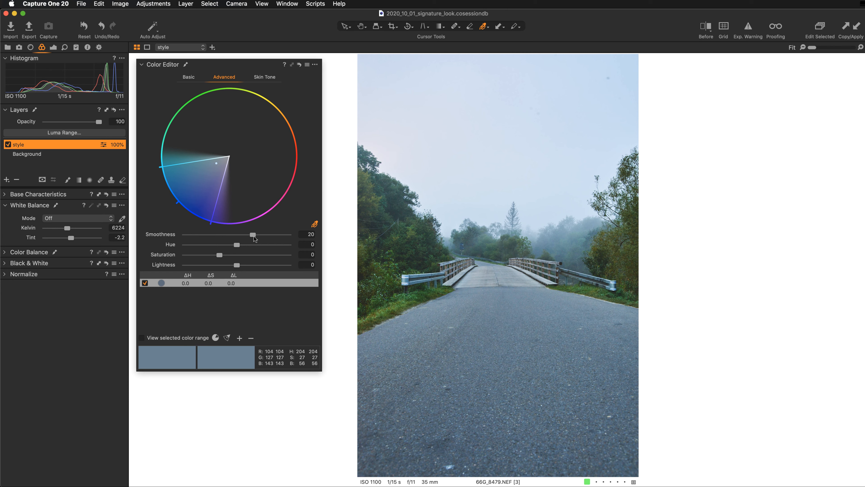
pyautogui.moveTo(253, 235); pyautogui.dragTo(293, 236)
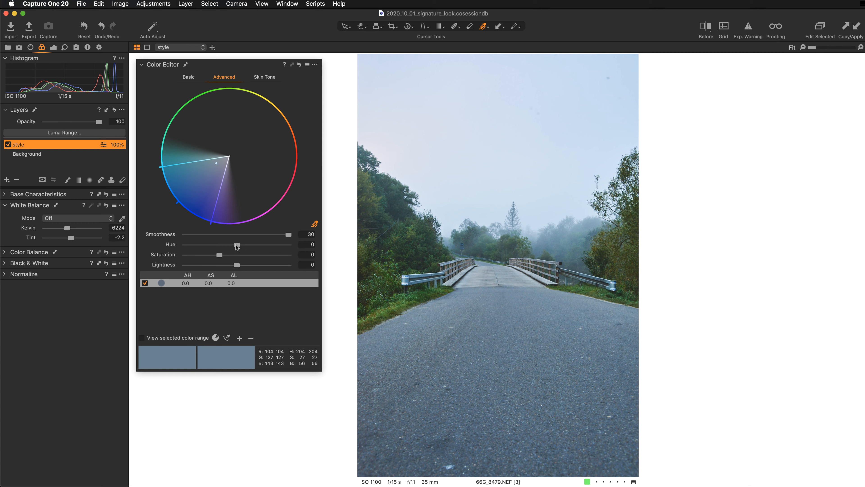
# - Set the blue color range's Hue to -25.5 and its Saturation to -9
pyautogui.moveTo(236, 246); pyautogui.dragTo(193, 246)
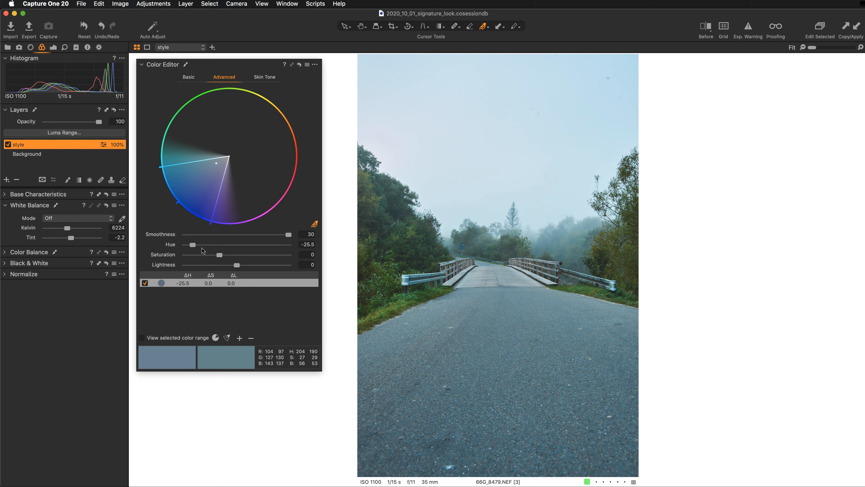
pyautogui.doubleClick(170, 245)
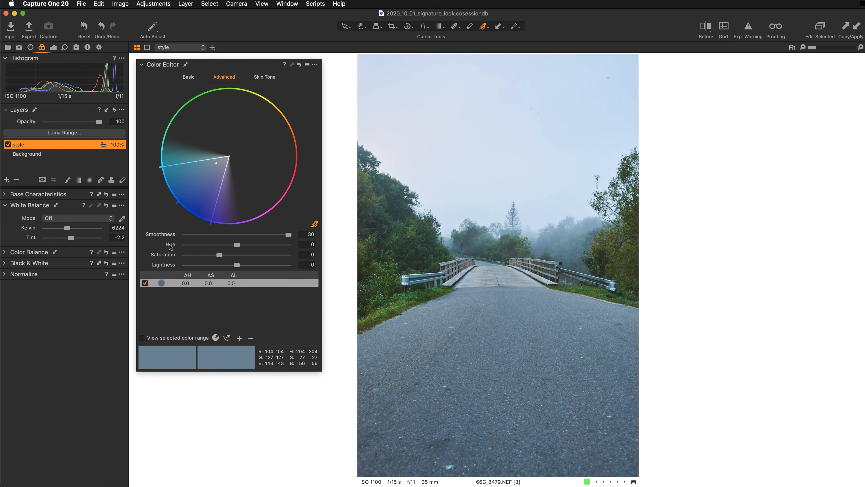
pyautogui.press('super+z')
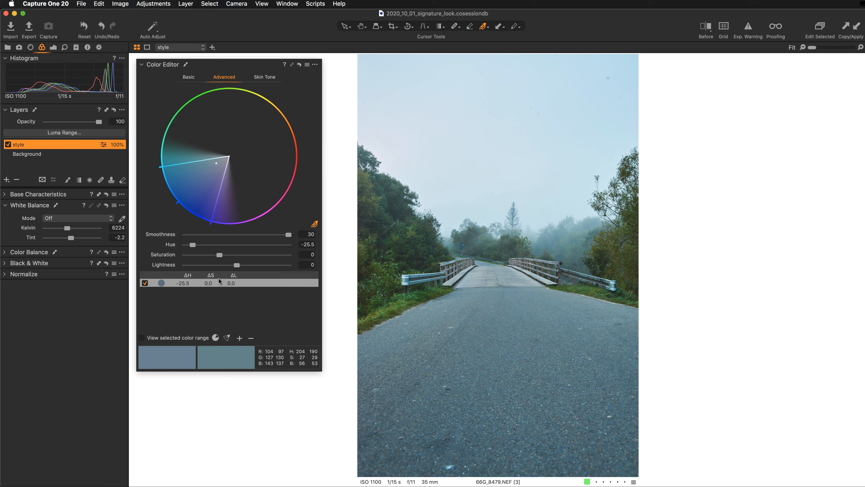
pyautogui.moveTo(219, 256); pyautogui.dragTo(217, 257)
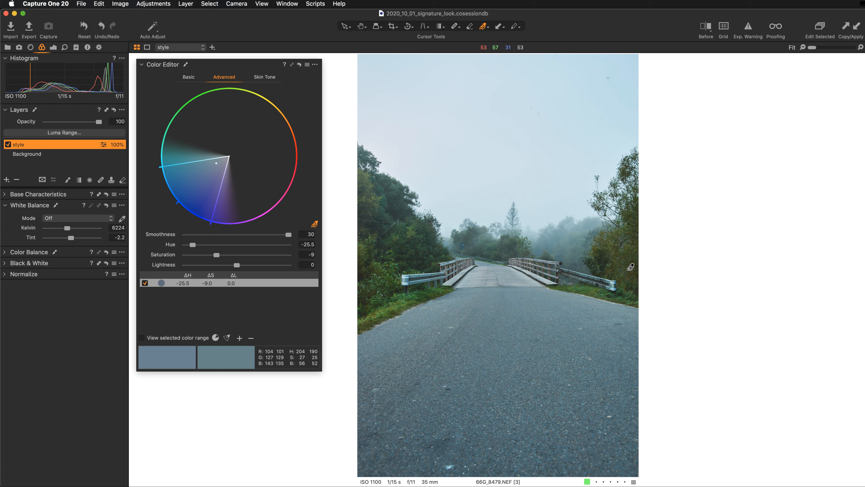
# - Sample the olive tone of the roadside foliage as a second color range and extend it across the full saturation range
pyautogui.scroll(1, 628, 266)
pyautogui.scroll(1, 629, 266)
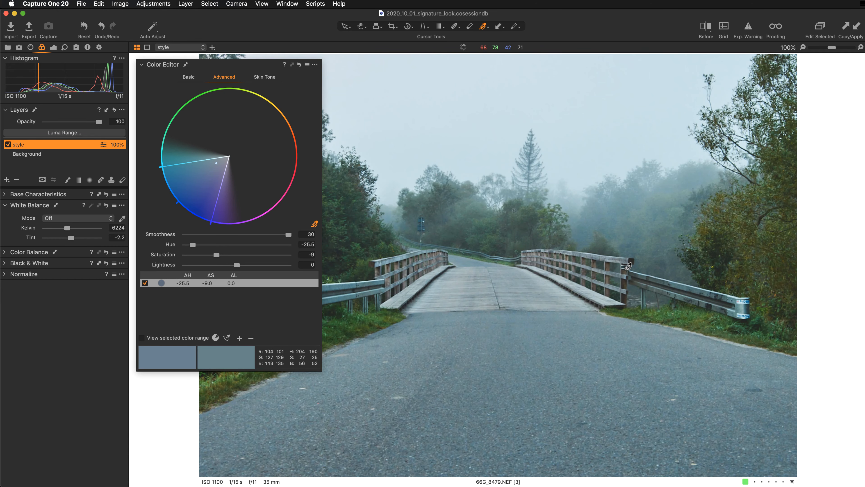
pyautogui.moveTo(688, 304); pyautogui.dragTo(690, 316)
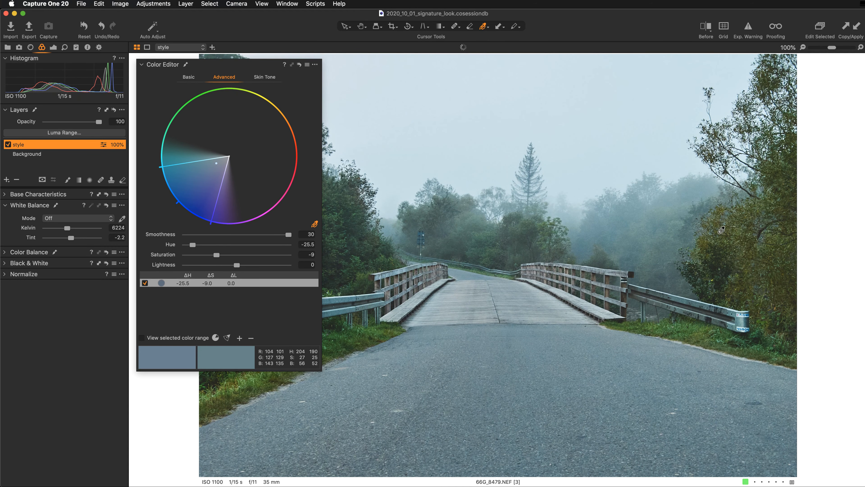
pyautogui.click(739, 285)
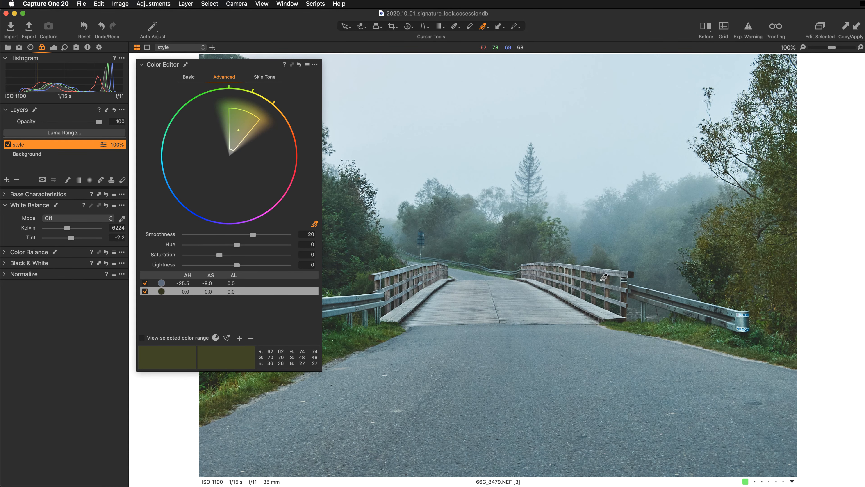
pyautogui.press('super+0')
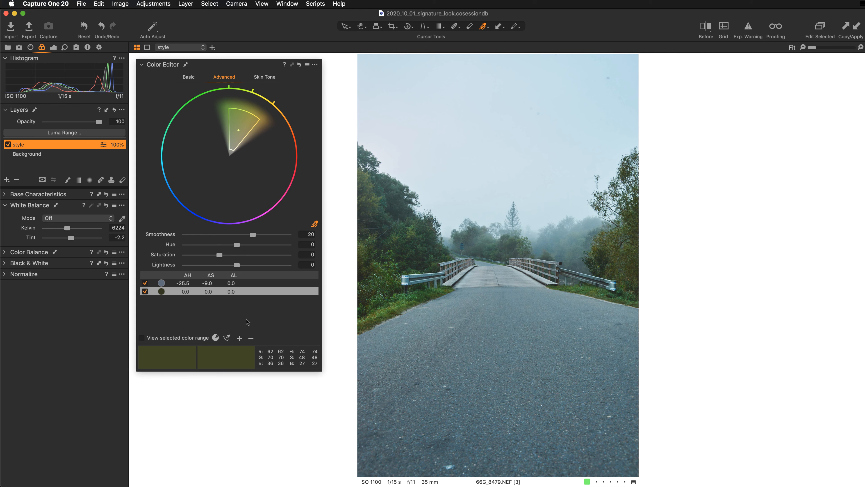
pyautogui.click(228, 338)
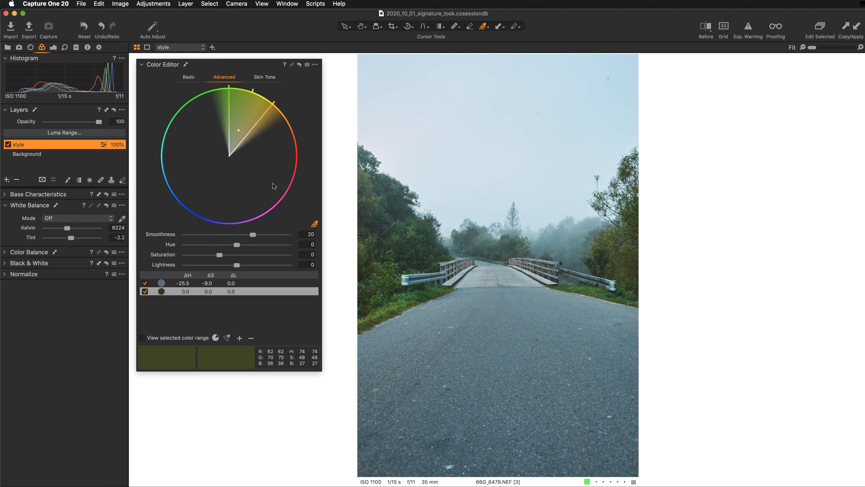
# - Set the foliage range's Smoothness to 26.5, widen it toward orange and cyan, and lower its Saturation slightly
pyautogui.moveTo(253, 235); pyautogui.dragTo(276, 235)
pyautogui.moveTo(274, 103); pyautogui.dragTo(288, 117)
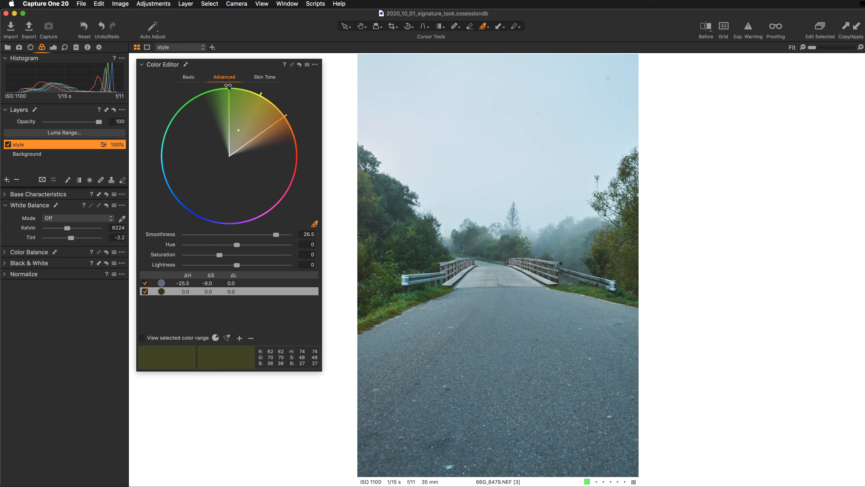
pyautogui.moveTo(227, 86); pyautogui.dragTo(165, 128)
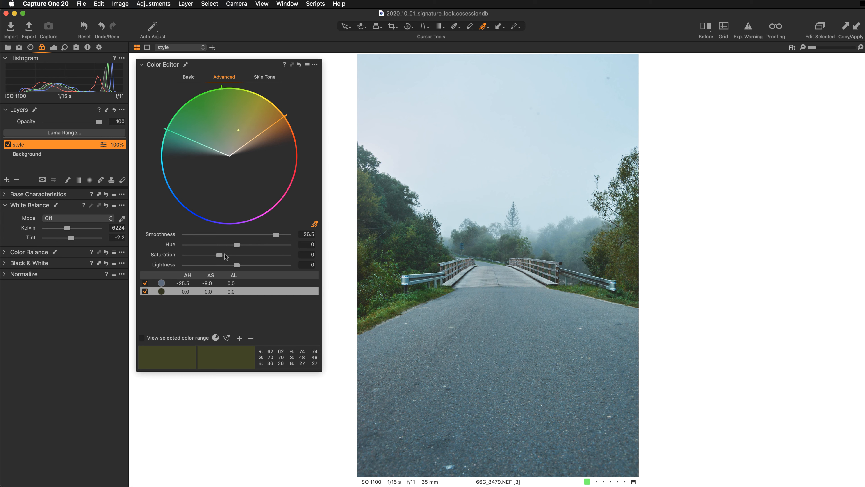
pyautogui.moveTo(217, 254); pyautogui.dragTo(216, 255)
pyautogui.moveTo(216, 255); pyautogui.dragTo(217, 254)
# - Switch the Color Editor to Skin Tone mode, sample the roadside foliage, and widen the range from orange-red to cyan
pyautogui.click(266, 81)
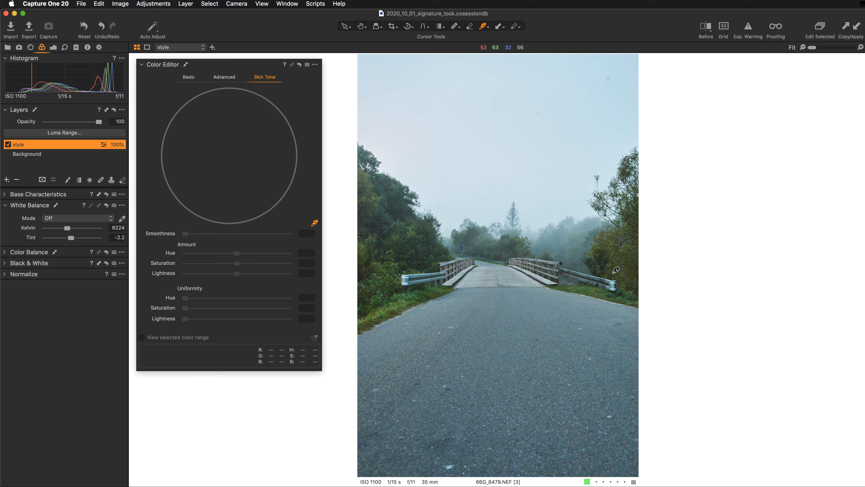
pyautogui.click(612, 269)
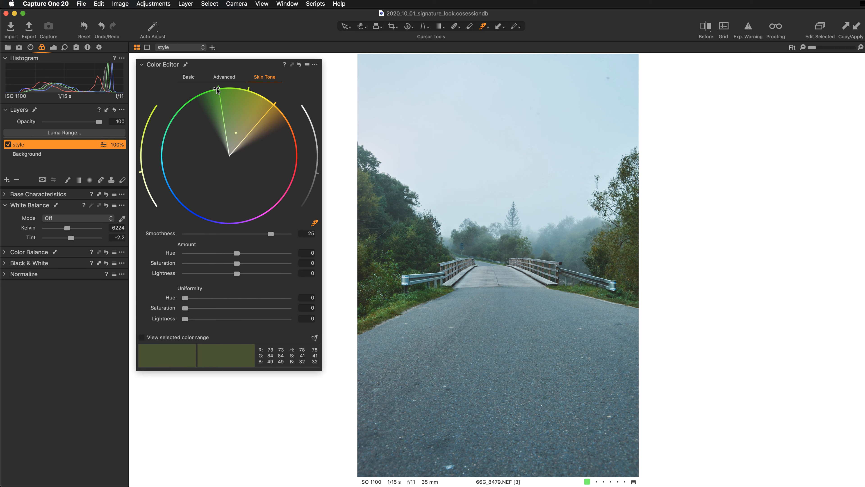
pyautogui.moveTo(218, 90); pyautogui.dragTo(174, 142)
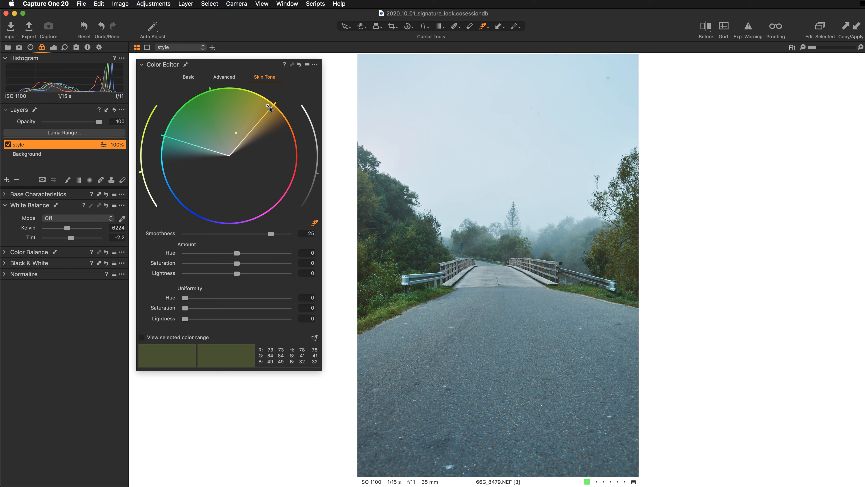
pyautogui.moveTo(274, 104); pyautogui.dragTo(293, 130)
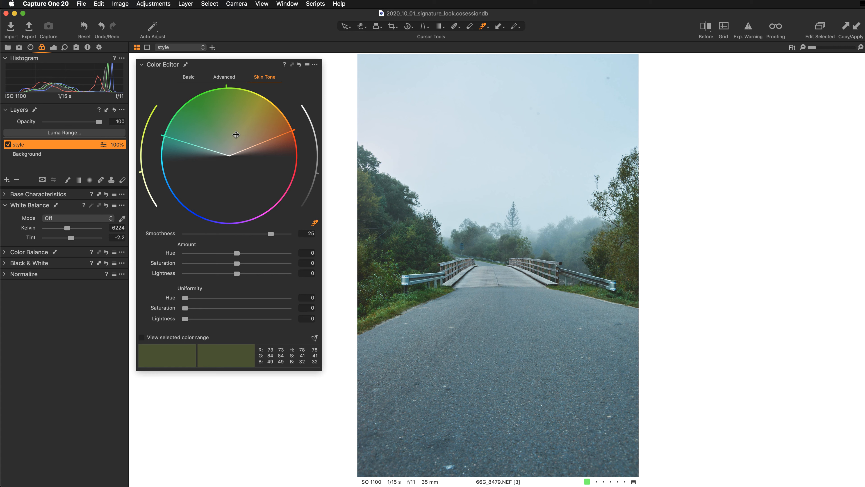
# - Move the target tone to brown and set the Amount values to Hue 1.4, Saturation -10 and Lightness -5.2
pyautogui.moveTo(238, 136); pyautogui.dragTo(258, 139)
pyautogui.moveTo(237, 253); pyautogui.dragTo(252, 254)
pyautogui.moveTo(237, 263); pyautogui.dragTo(209, 282)
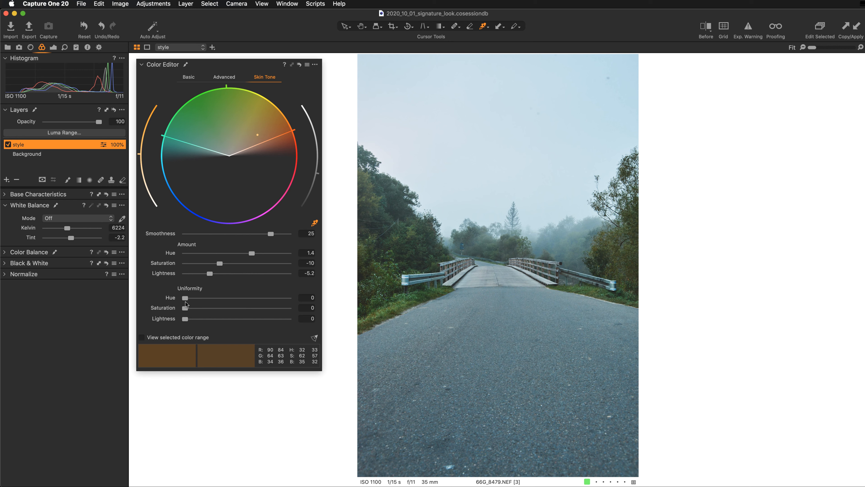
# - Set Hue Uniformity to 92.8 and, after trying a green target tone, move the target to a rusty orange-brown
pyautogui.moveTo(186, 298); pyautogui.dragTo(281, 300)
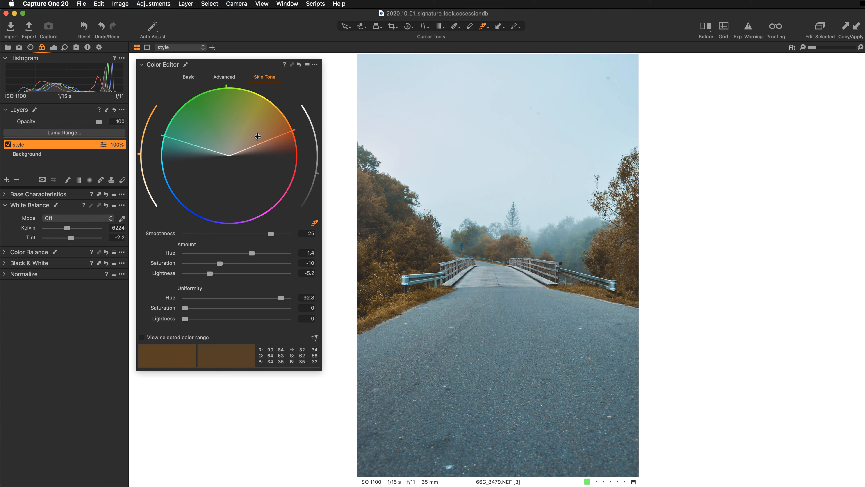
pyautogui.click(187, 124)
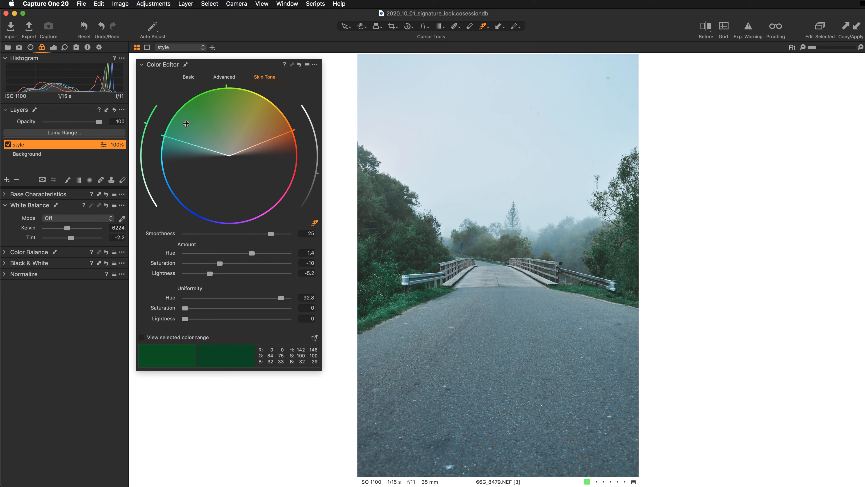
pyautogui.moveTo(187, 124); pyautogui.dragTo(267, 136)
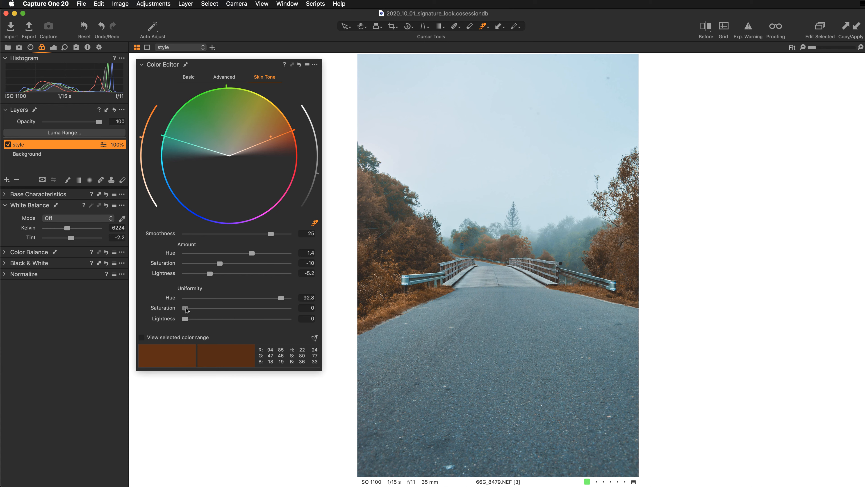
# - Set Saturation Uniformity to 21.5, leave Lightness Uniformity at 0, and set Smoothness to 30
pyautogui.moveTo(184, 308); pyautogui.dragTo(207, 309)
pyautogui.moveTo(185, 319)
pyautogui.mouseDown()
pyautogui.moveTo(262, 320)
pyautogui.moveTo(182, 322)
pyautogui.mouseUp()
pyautogui.moveTo(269, 234); pyautogui.dragTo(291, 233)
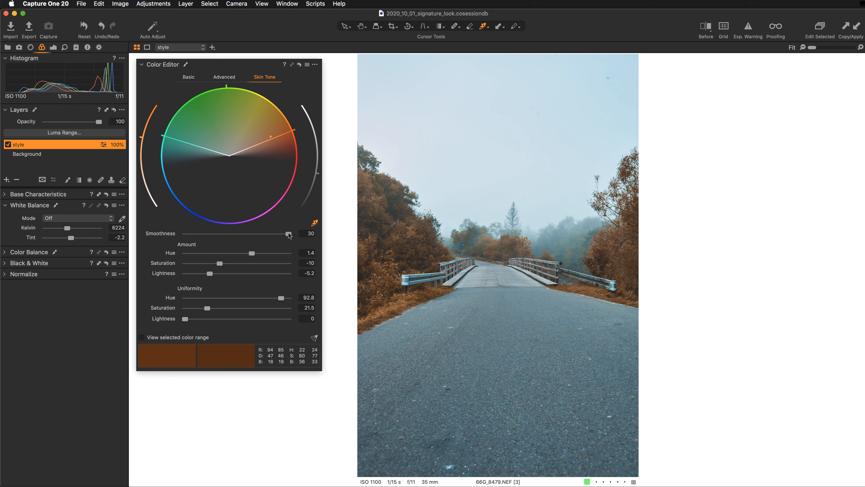
# - Try a Smoothness of 2.3 and examine the color transitions in the trees behind the bridge up close
pyautogui.moveTo(288, 234); pyautogui.dragTo(188, 241)
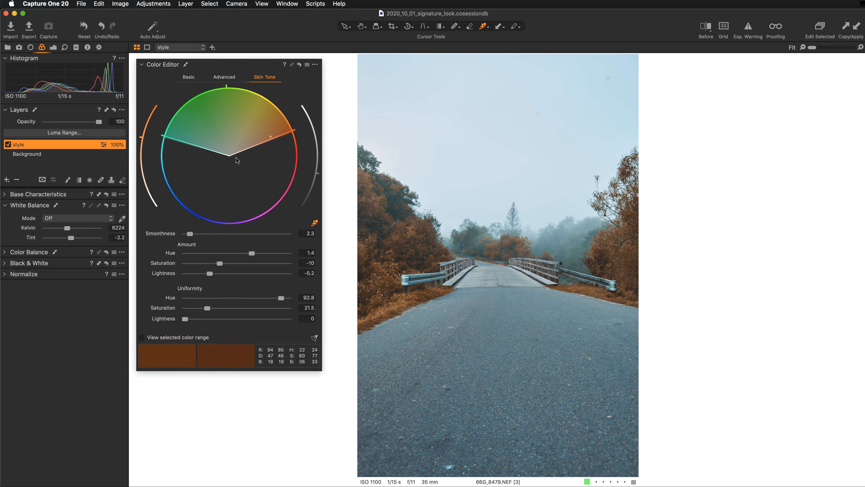
pyautogui.press('super+plus')
pyautogui.press('super+plus')
pyautogui.press('super+plus')
pyautogui.press('super+plus')
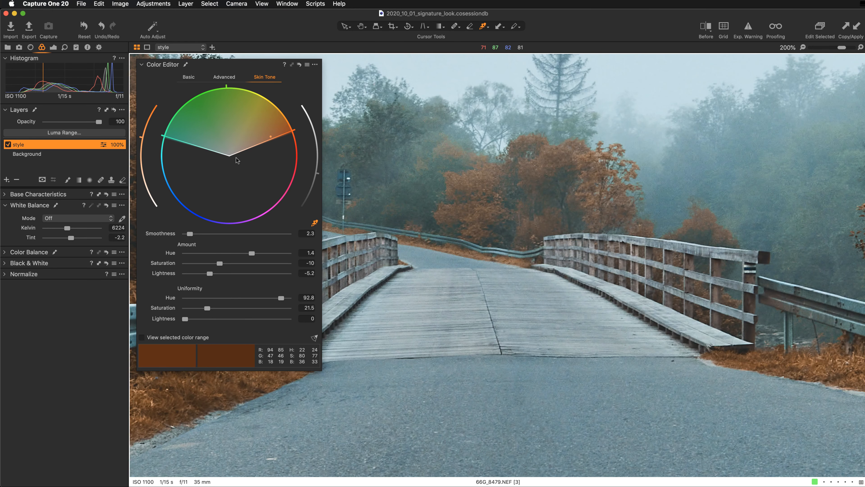
pyautogui.press('super+0')
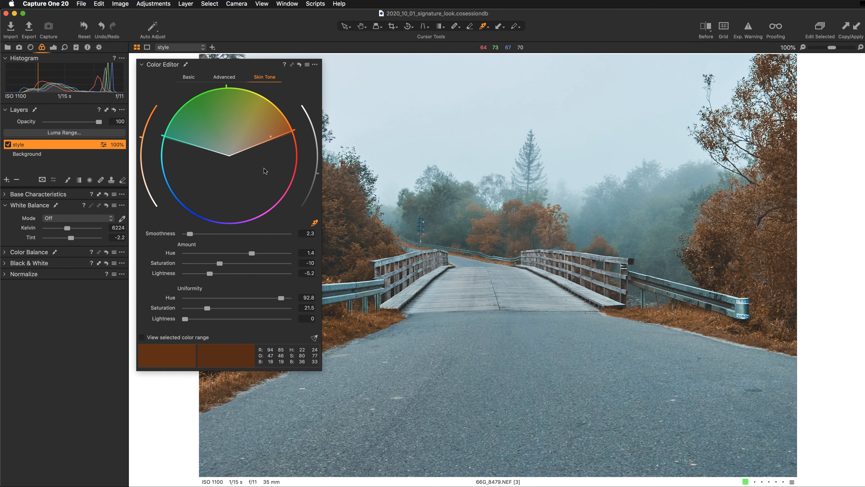
# - Try a Smoothness of 1, extend the range's cyan edge slightly, and set Smoothness back to 30
pyautogui.moveTo(191, 234)
pyautogui.mouseDown()
pyautogui.moveTo(266, 237)
pyautogui.moveTo(183, 235)
pyautogui.mouseUp()
pyautogui.moveTo(163, 137); pyautogui.dragTo(160, 139)
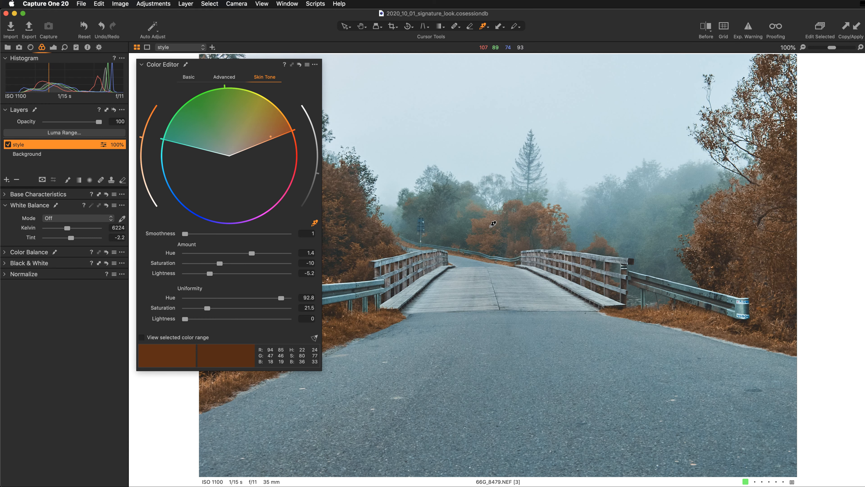
pyautogui.moveTo(185, 234); pyautogui.dragTo(301, 233)
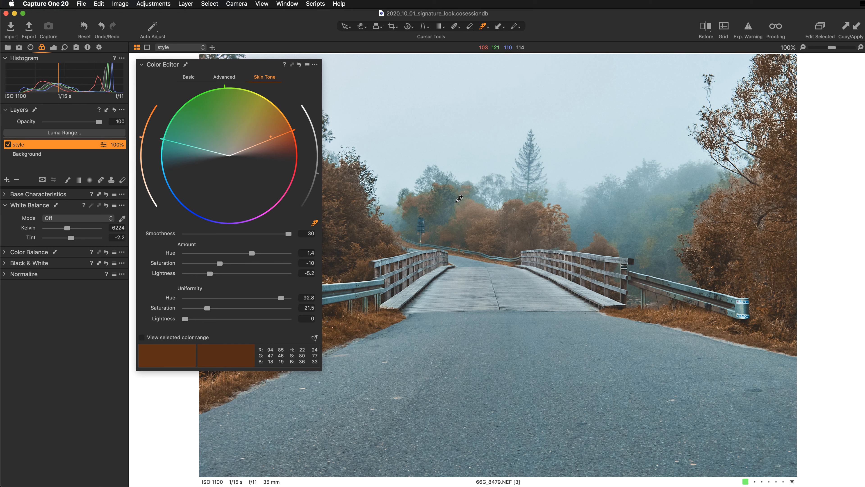
pyautogui.press('super+0')
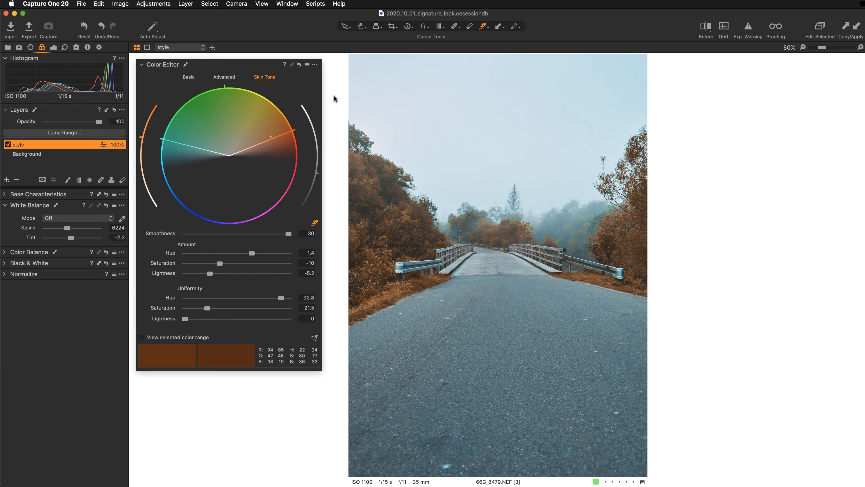
# - Compare the photo with and without the Color Editor adjustments, and dock the Color Editor below Base Characteristics
pyautogui.click(300, 65)
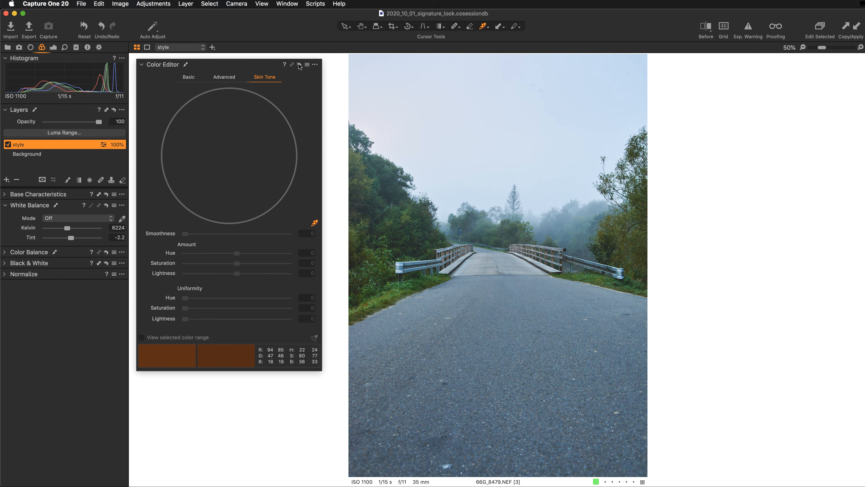
pyautogui.keyDown('alt'); pyautogui.click(300, 64); pyautogui.keyUp('alt')
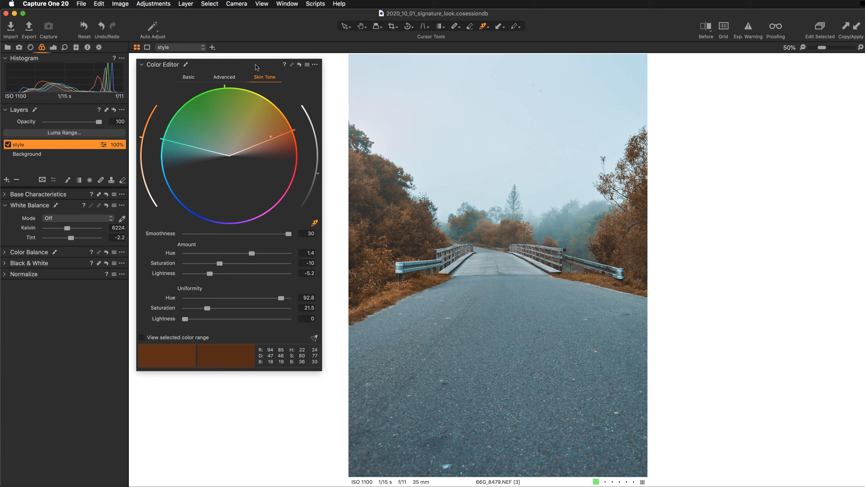
pyautogui.moveTo(256, 67); pyautogui.dragTo(88, 243)
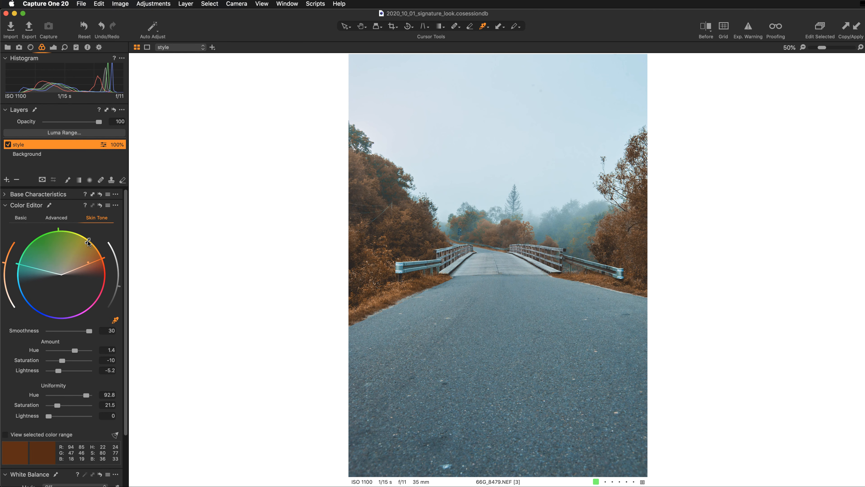
# - Detach Color Balance as a floating tool with its 3-Way wheels shown, and enlarge its window
pyautogui.scroll(-4, 60, 265)
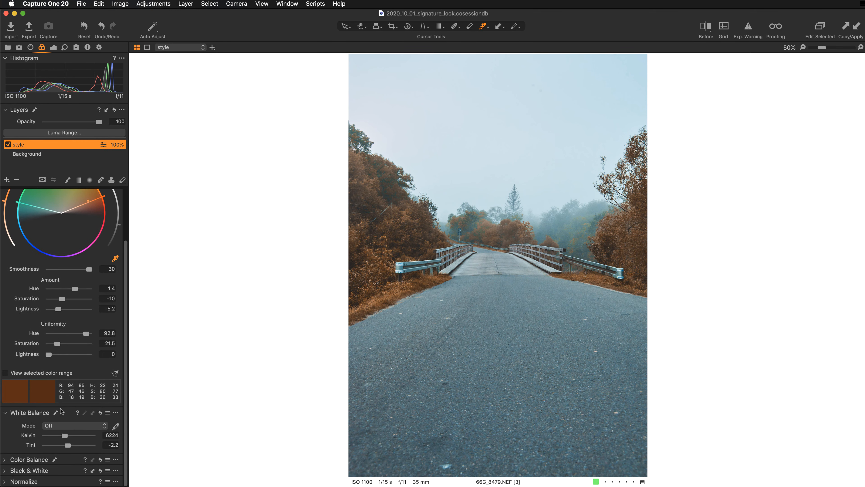
pyautogui.moveTo(35, 460); pyautogui.dragTo(224, 75)
pyautogui.click(185, 117)
pyautogui.moveTo(287, 205); pyautogui.dragTo(339, 251)
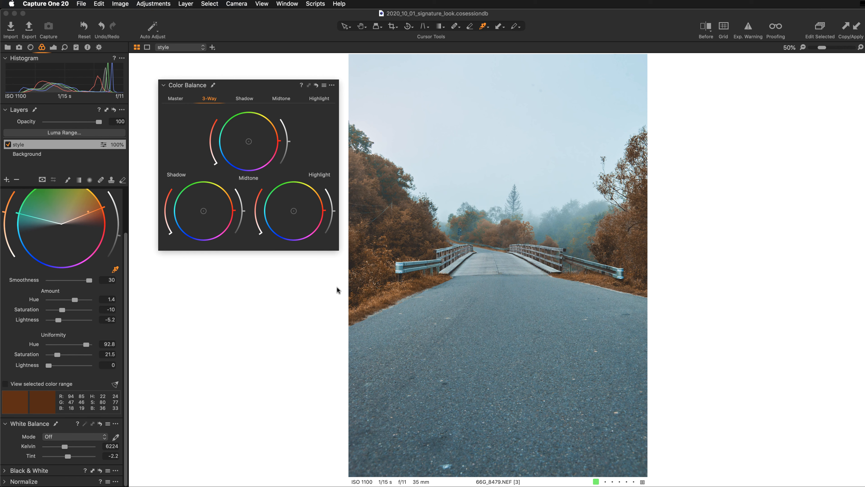
# - Tint the shadows cyan-blue with the Shadow color balance wheel, darken them, and fine-tune the tint's saturation
pyautogui.click(177, 99)
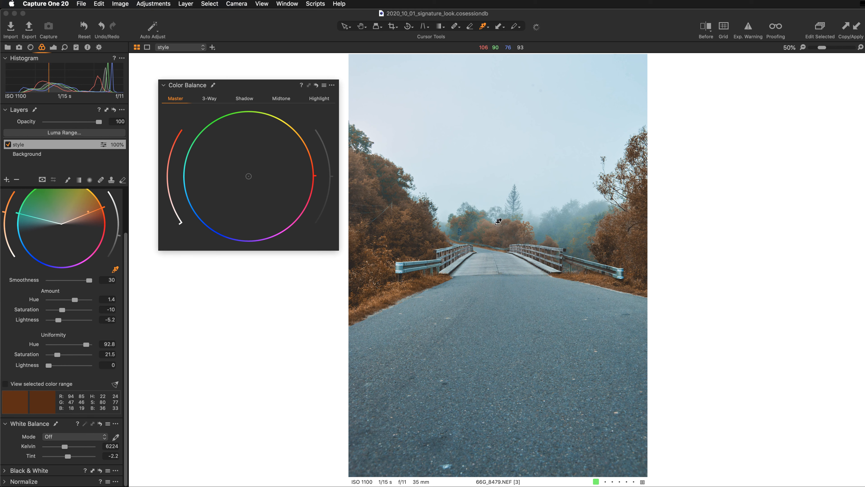
pyautogui.click(247, 100)
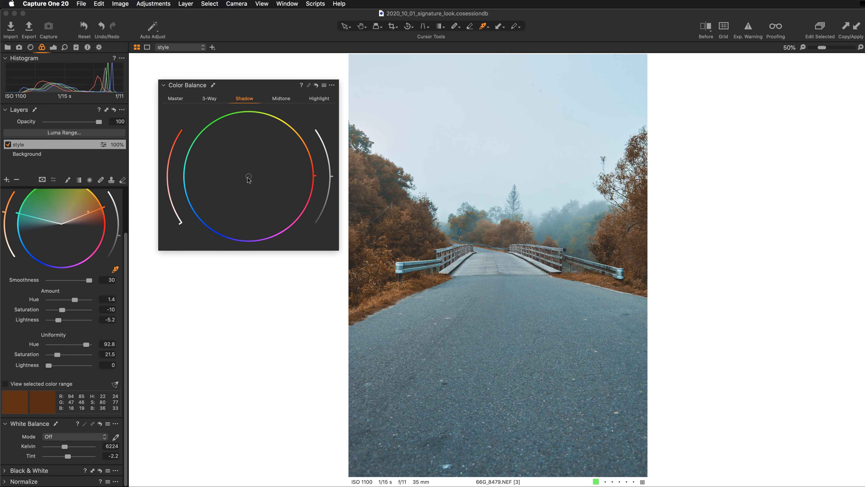
pyautogui.moveTo(248, 178); pyautogui.dragTo(235, 179)
pyautogui.moveTo(330, 175); pyautogui.dragTo(333, 217)
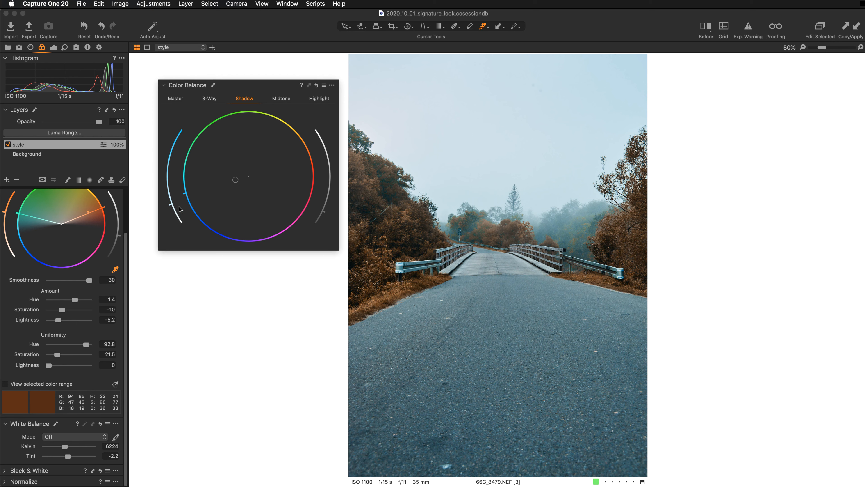
pyautogui.moveTo(169, 204); pyautogui.dragTo(164, 198)
pyautogui.moveTo(164, 197); pyautogui.dragTo(177, 199)
# - Tint the midtones slightly warm orange-yellow in Color Balance and brighten them a little
pyautogui.click(281, 99)
pyautogui.moveTo(250, 176); pyautogui.dragTo(253, 173)
pyautogui.moveTo(332, 176)
pyautogui.mouseDown()
pyautogui.moveTo(327, 122)
pyautogui.moveTo(318, 267)
pyautogui.moveTo(345, 228)
pyautogui.moveTo(359, 157)
pyautogui.mouseUp()
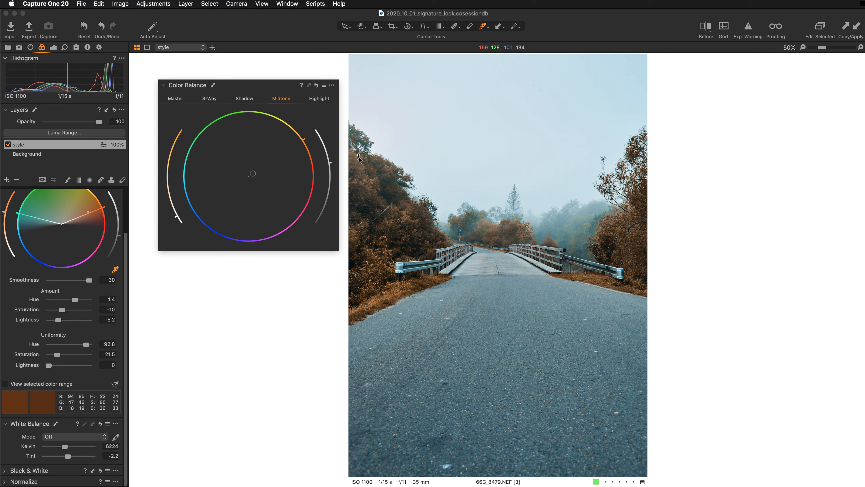
# - Bring up the Highlight wheel in Color Balance and dock the tool above the Color Editor
pyautogui.click(319, 99)
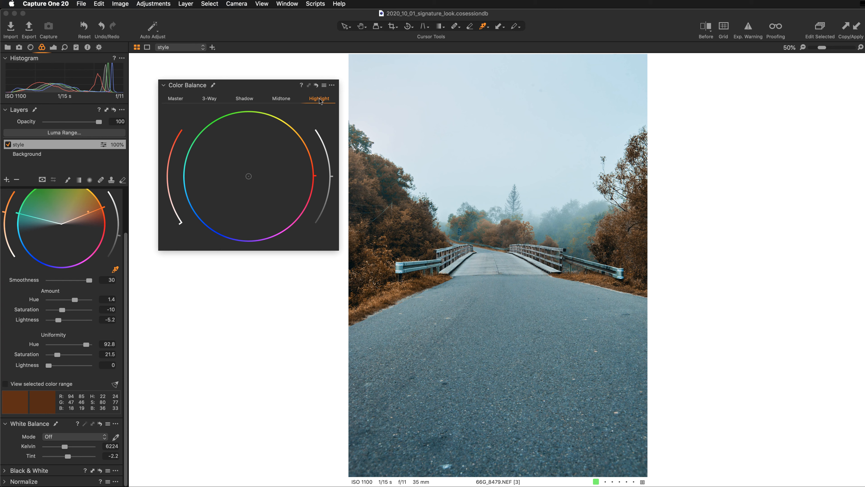
pyautogui.moveTo(272, 86); pyautogui.dragTo(115, 213)
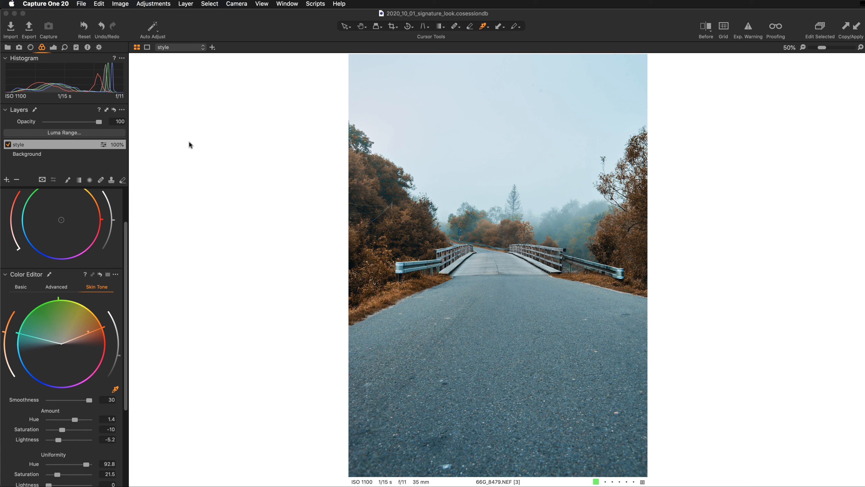
# - Set Clarity to 10 on the style layer with the Natural method, checking the photo at 100%
pyautogui.click(54, 54)
pyautogui.click(53, 47)
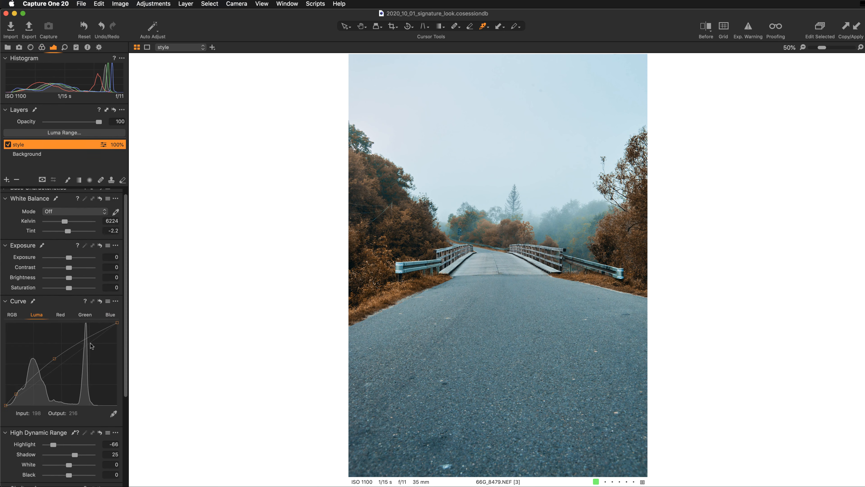
pyautogui.scroll(-6, 90, 343)
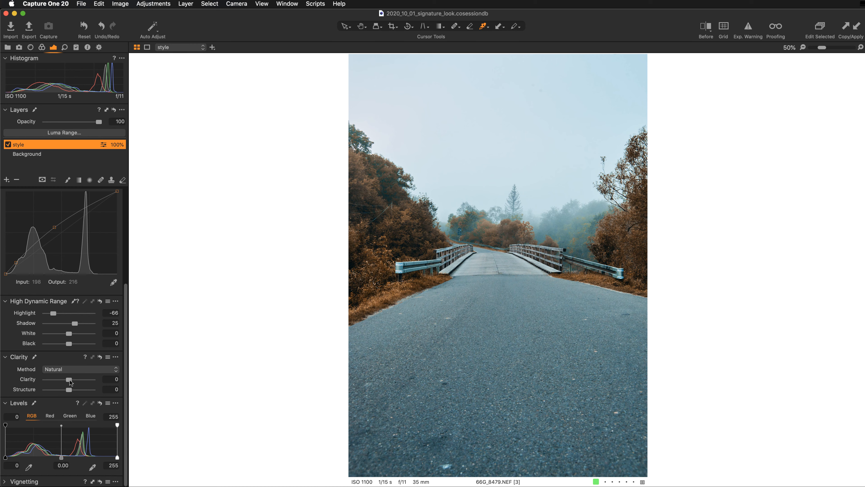
pyautogui.press('super+plus')
pyautogui.press('super+plus')
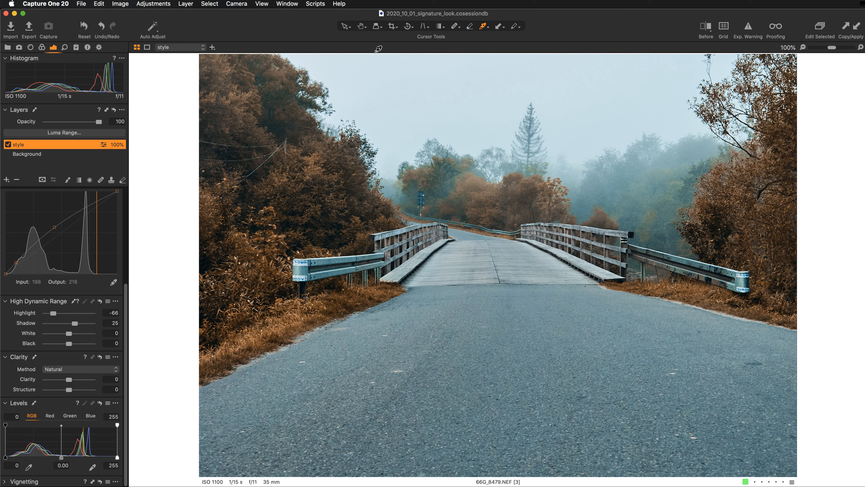
pyautogui.moveTo(382, 128); pyautogui.dragTo(370, 179)
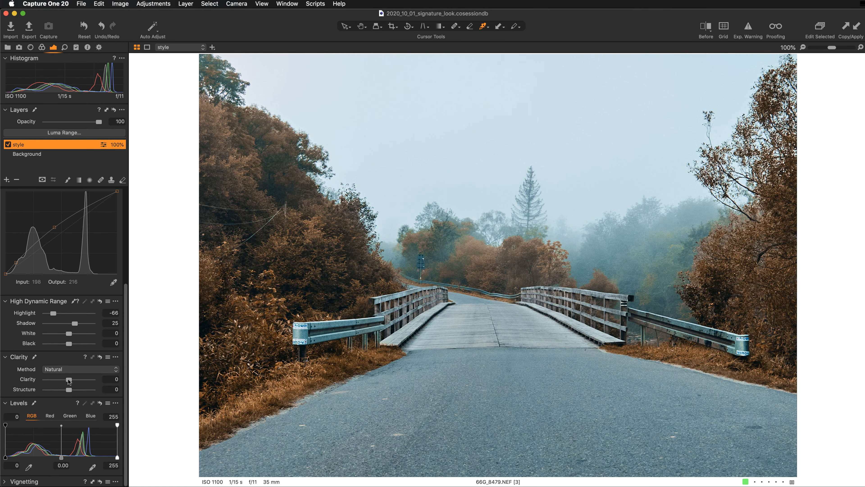
pyautogui.click(114, 379)
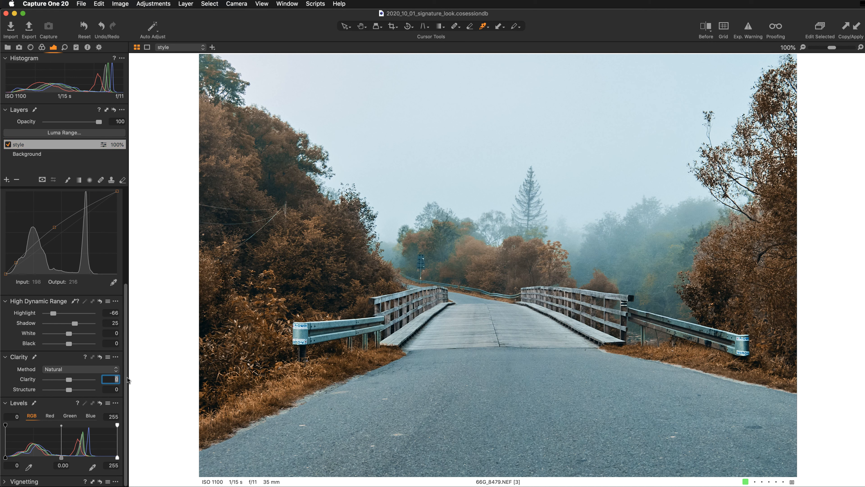
pyautogui.write('10')
pyautogui.press('Return')
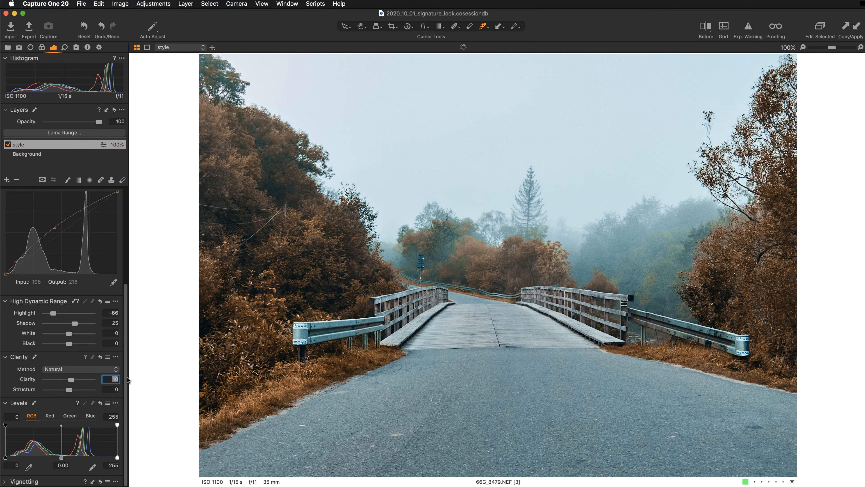
pyautogui.doubleClick(27, 380)
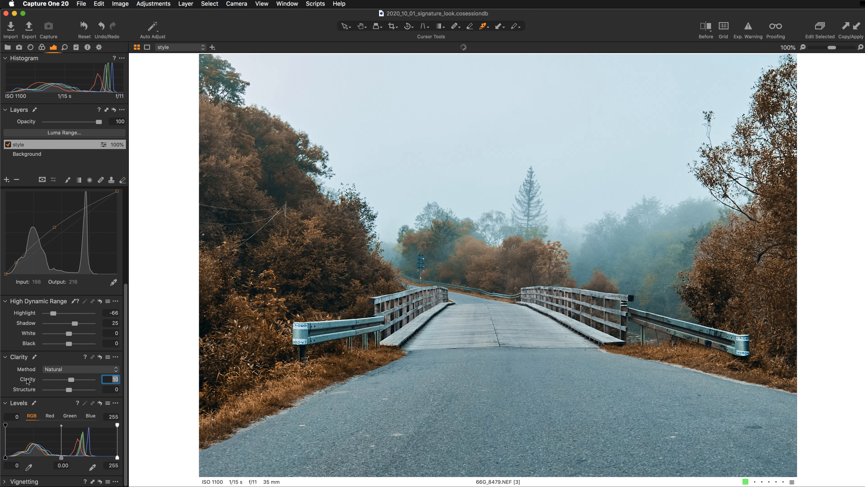
pyautogui.press('super+z')
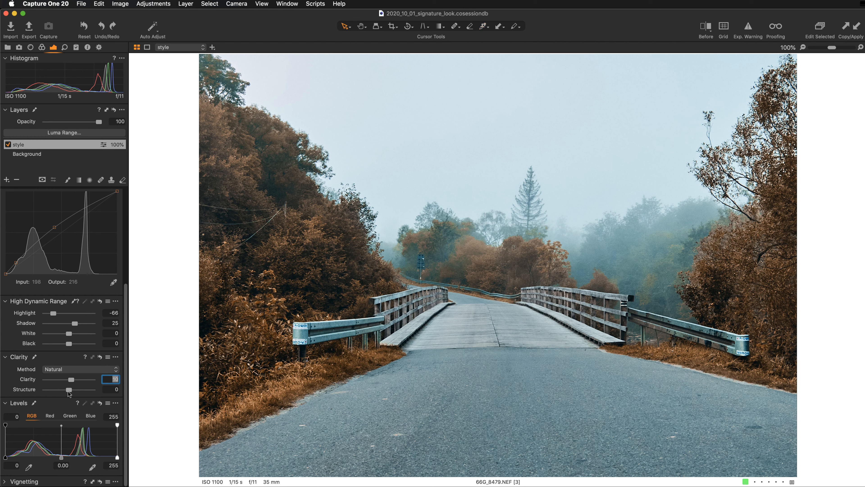
# - Raise Structure to 20 on the style layer with Clarity kept at 10, checking the road texture up close
pyautogui.moveTo(69, 390); pyautogui.dragTo(70, 390)
pyautogui.click(362, 26)
pyautogui.scroll(-3, 425, 276)
pyautogui.scroll(-10, 425, 276)
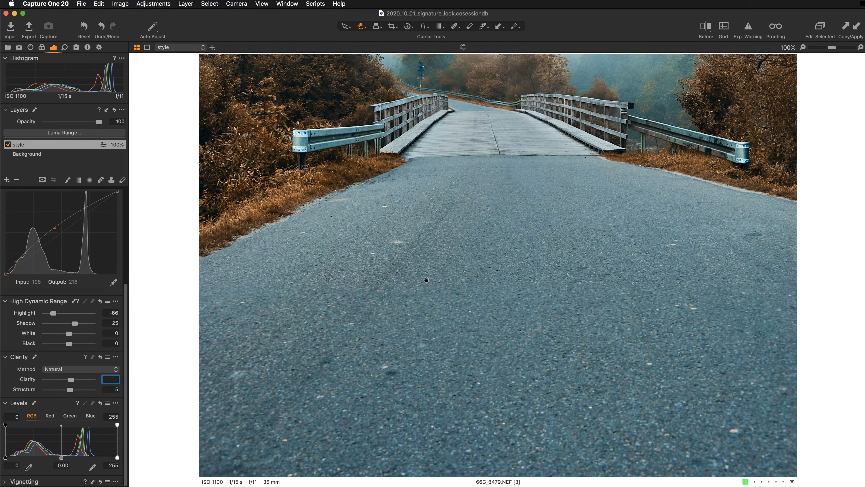
pyautogui.scroll(1, 442, 294)
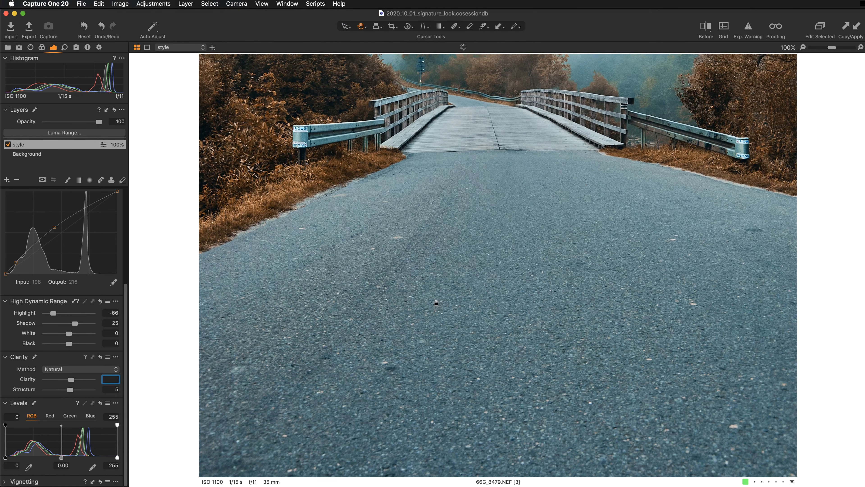
pyautogui.write('10')
pyautogui.press('Return')
pyautogui.moveTo(70, 390); pyautogui.dragTo(75, 391)
pyautogui.scroll(-2, 377, 291)
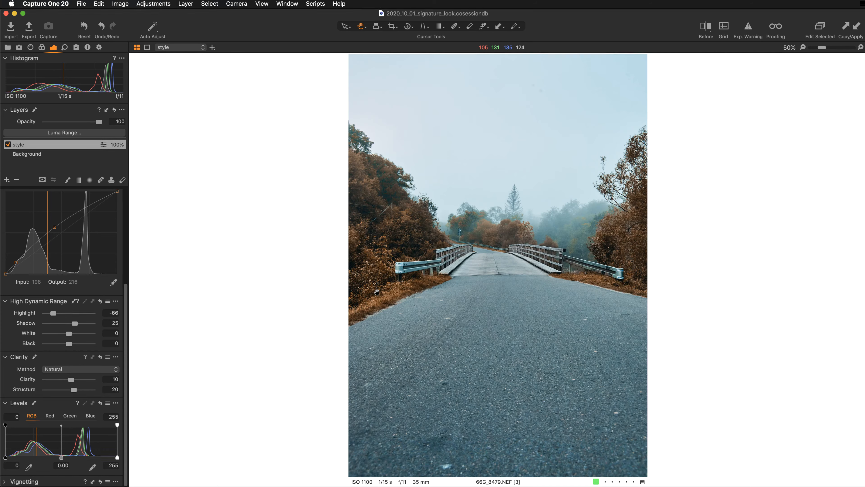
# - Compare the photo with and without the Clarity and Structure adjustments, ending on the whole image
pyautogui.scroll(1, 377, 292)
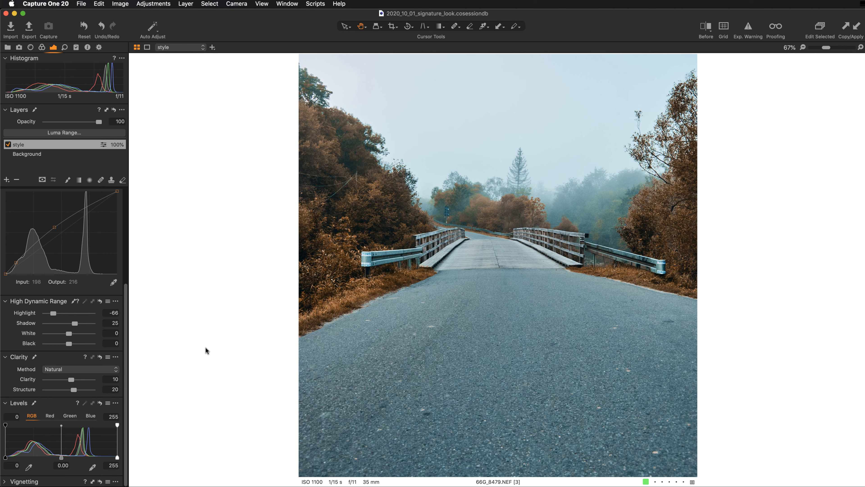
pyautogui.click(100, 356)
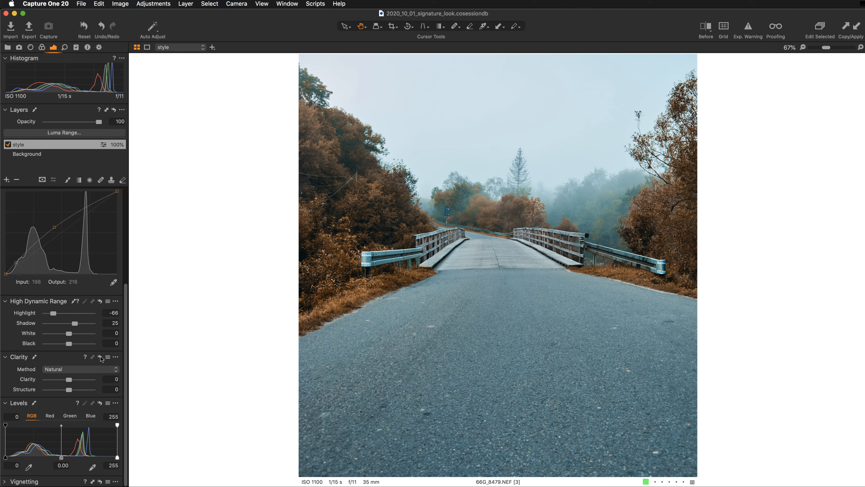
pyautogui.press('super+z')
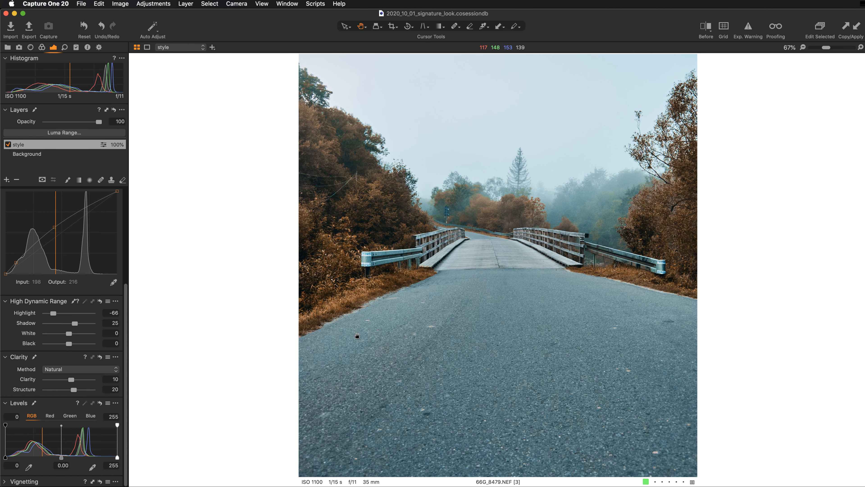
pyautogui.press('super+0')
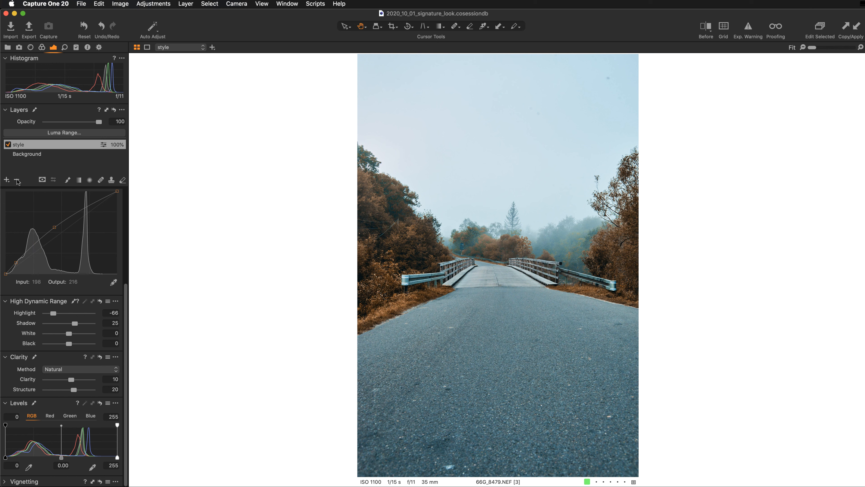
# - Add a new empty adjustment layer and name it vignette
pyautogui.click(6, 180)
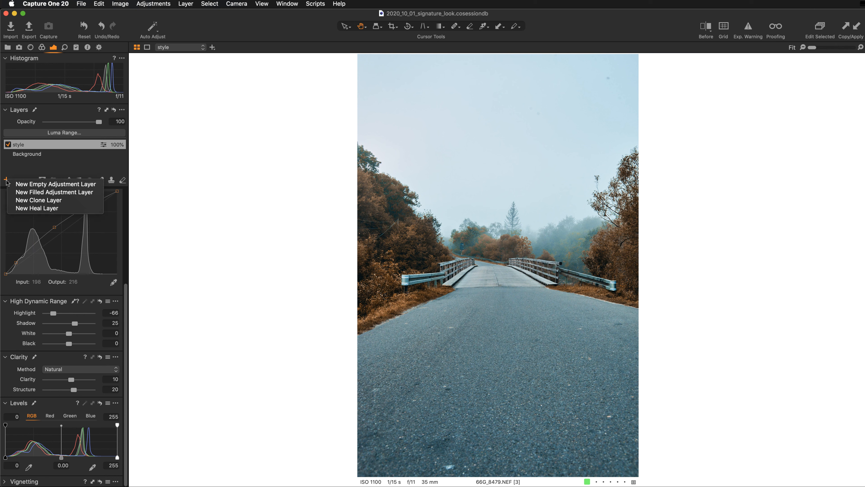
pyautogui.click(17, 184)
pyautogui.doubleClick(22, 143)
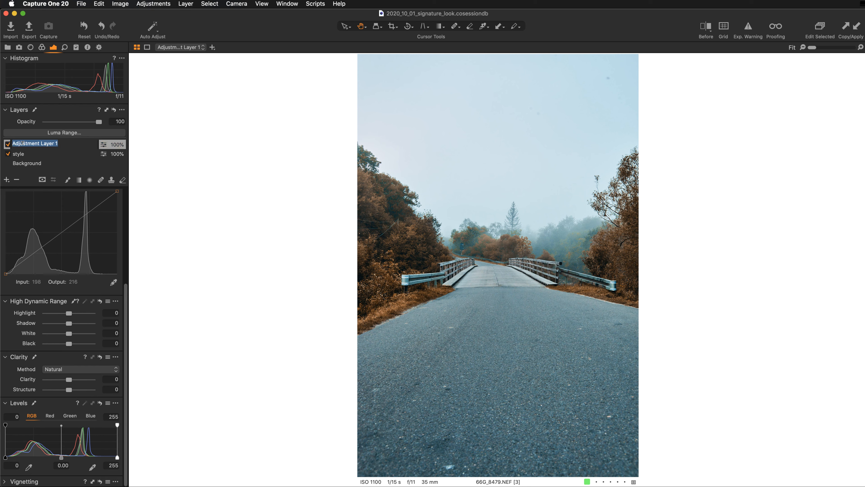
pyautogui.write('vignette')
pyautogui.press('Return')
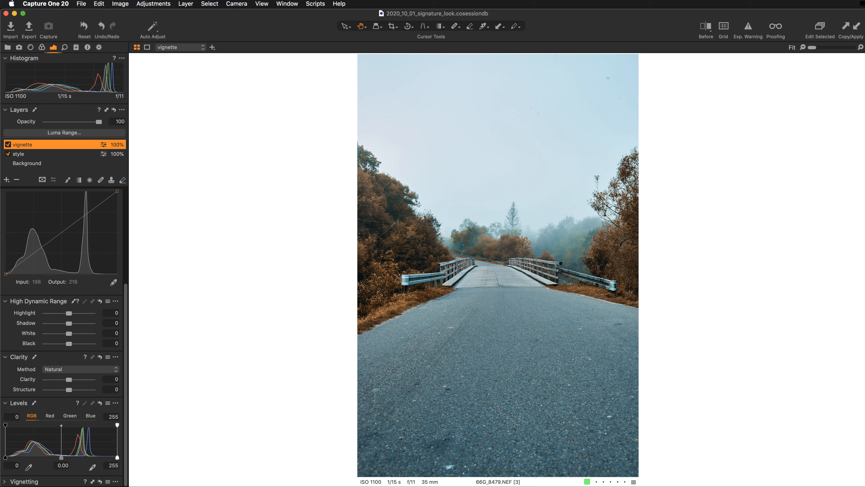
# - Draw a large radial gradient mask on the vignette layer, center it horizontally on the photo, and check its coverage
pyautogui.click(89, 180)
pyautogui.moveTo(369, 117); pyautogui.dragTo(648, 402)
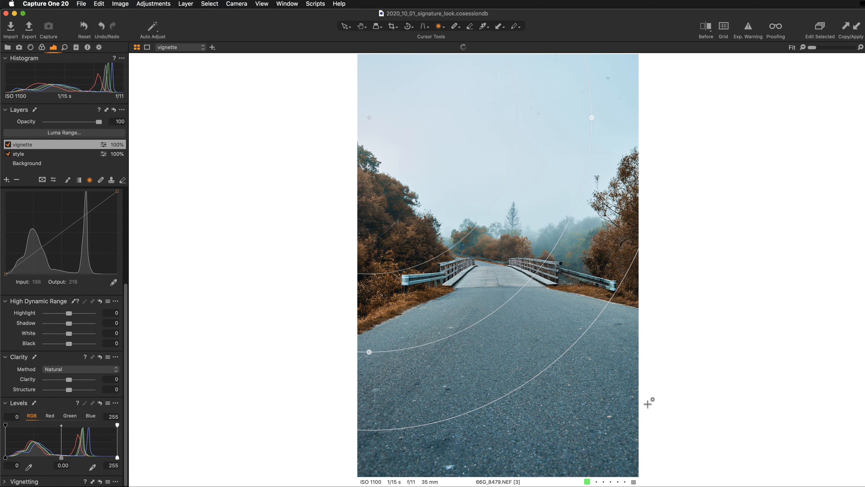
pyautogui.moveTo(439, 164); pyautogui.dragTo(559, 171)
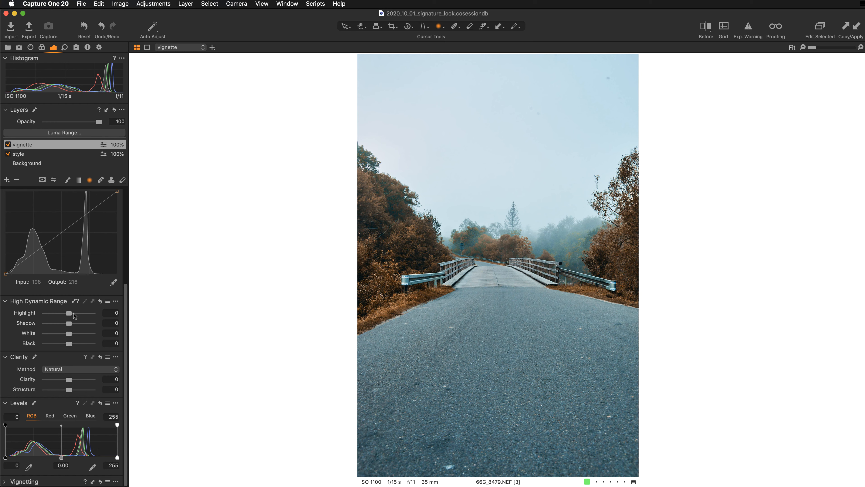
pyautogui.press('m')
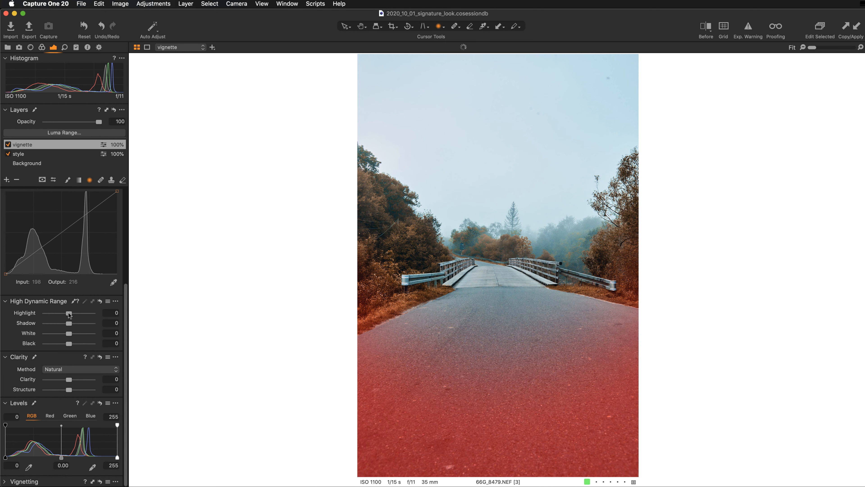
pyautogui.moveTo(414, 375); pyautogui.dragTo(422, 374)
pyautogui.press('m')
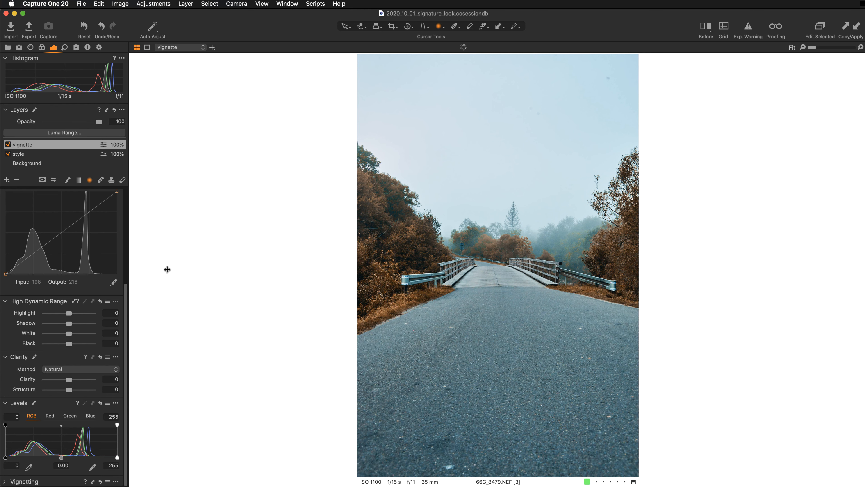
# - Lower the vignette layer's Exposure to -0.7, reposition the radial mask to soften the foreground darkening, and check its coverage
pyautogui.scroll(6, 66, 314)
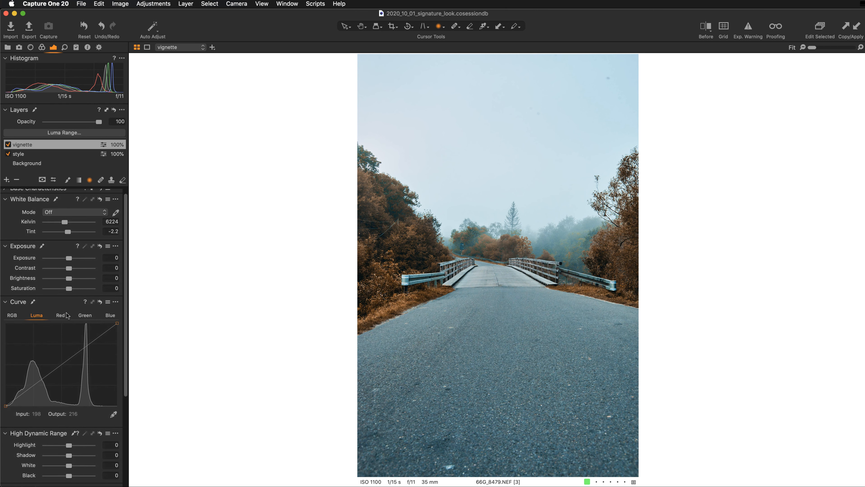
pyautogui.moveTo(69, 264); pyautogui.dragTo(66, 265)
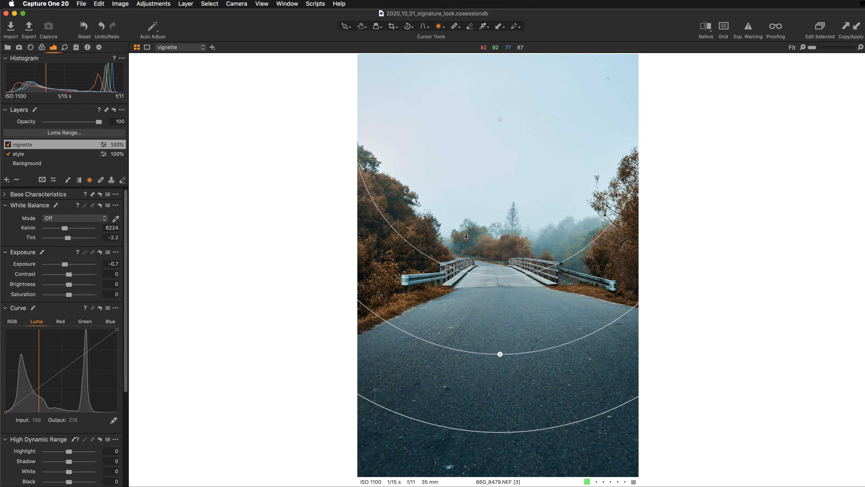
pyautogui.moveTo(467, 237); pyautogui.dragTo(508, 244)
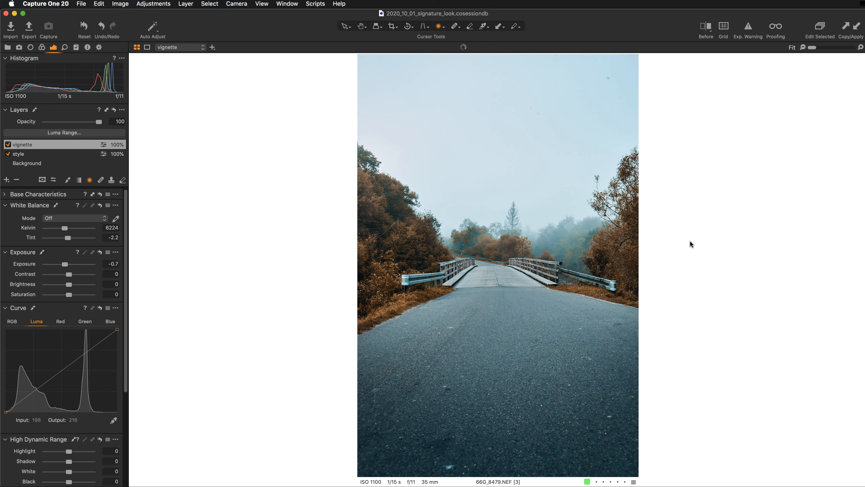
pyautogui.press('m')
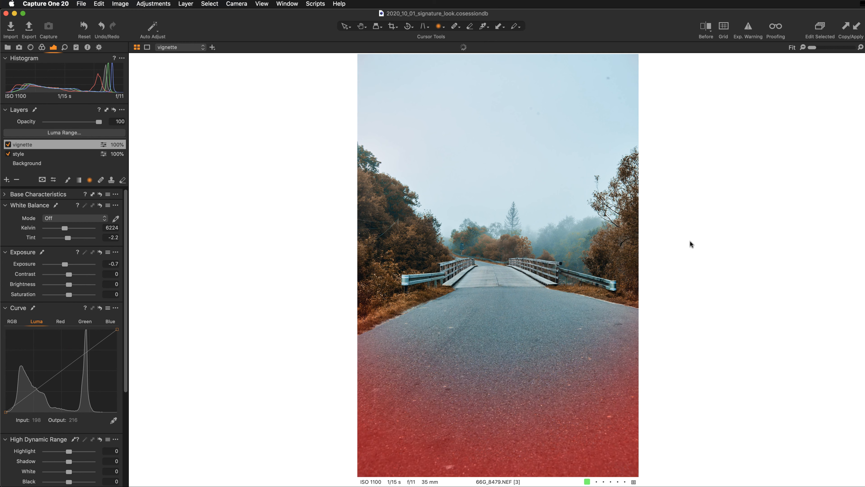
pyautogui.press('m')
# - Compare the photo with the vignette and style layers switched off, and review the Background layer's adjustments
pyautogui.click(8, 145)
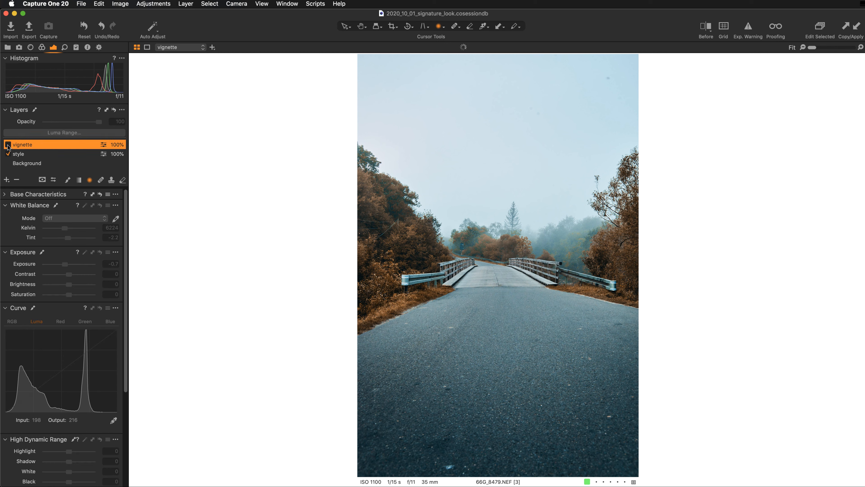
pyautogui.click(8, 145)
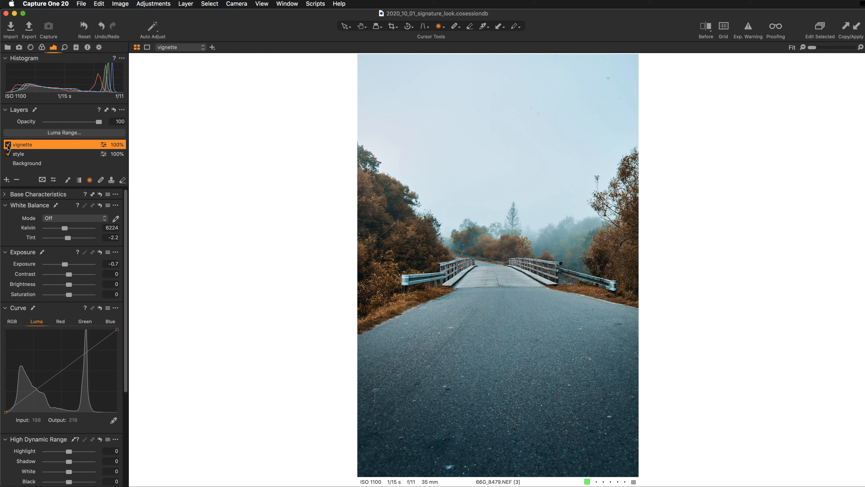
pyautogui.click(29, 155)
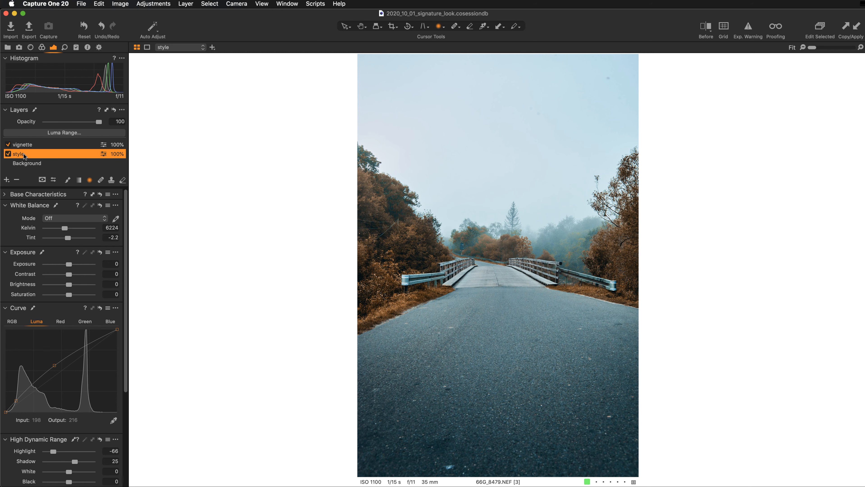
pyautogui.click(8, 154)
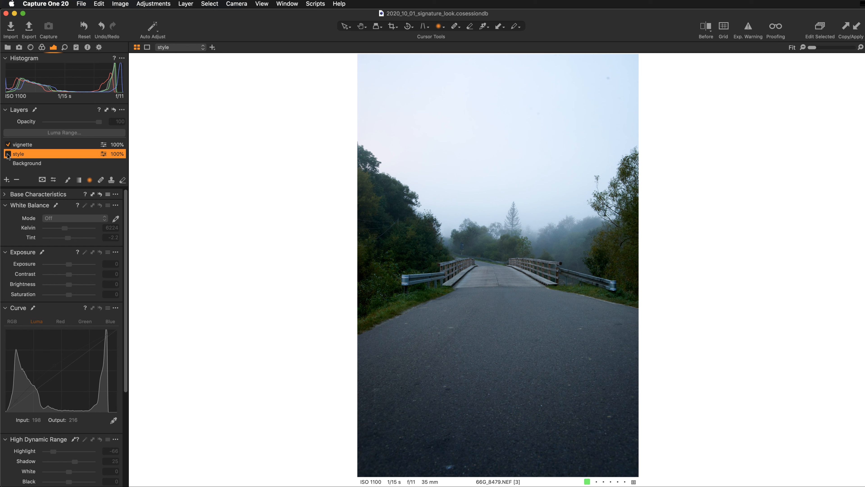
pyautogui.click(29, 165)
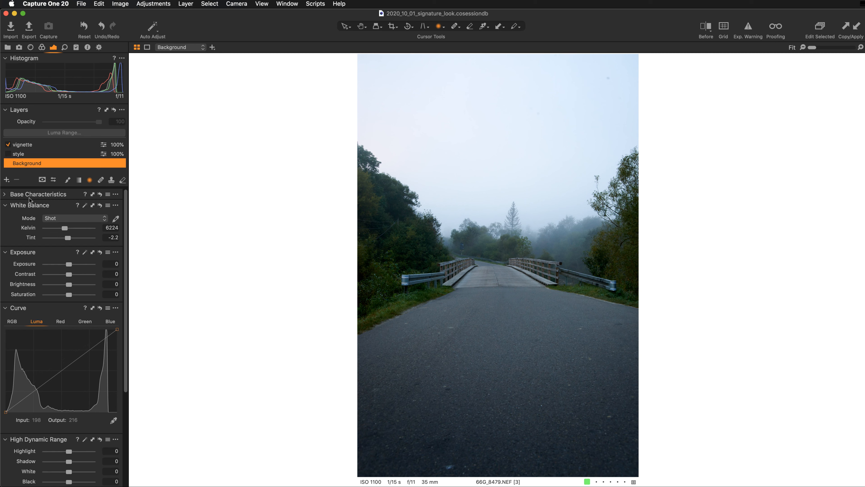
pyautogui.scroll(-8, 48, 363)
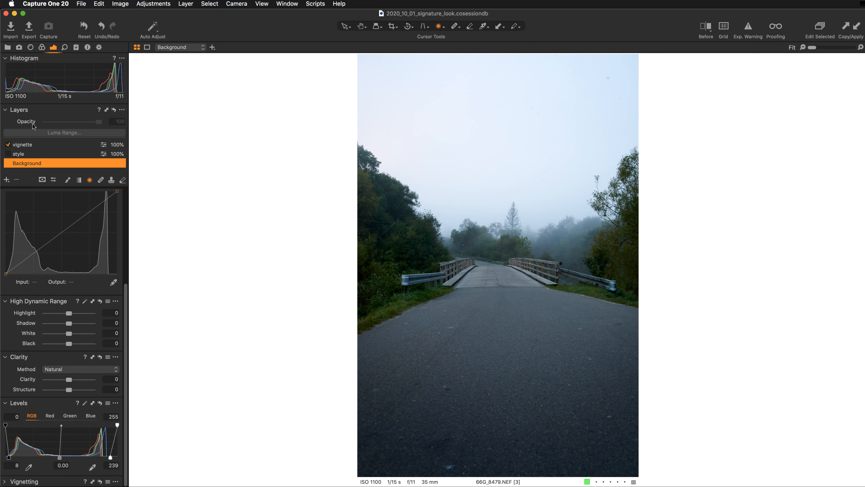
pyautogui.click(8, 145)
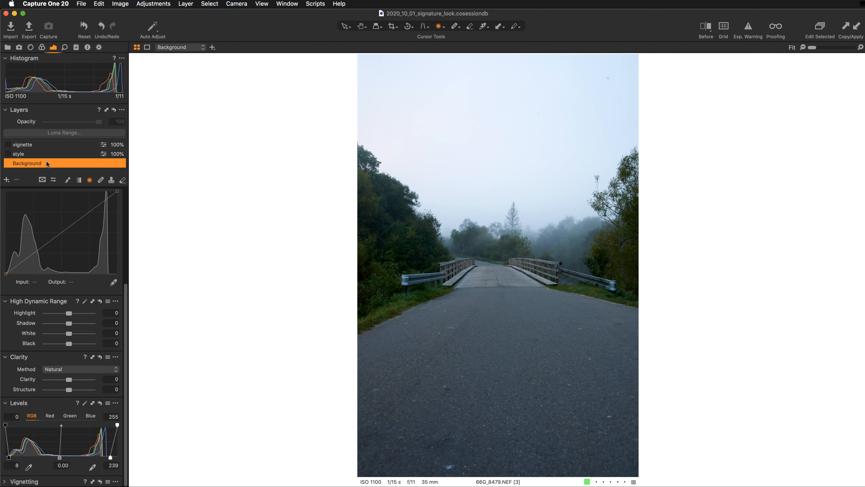
# - Compare the bridge photo's base corrections with the original in before/after views, and switch the style and vignette layers back on
pyautogui.press('y')
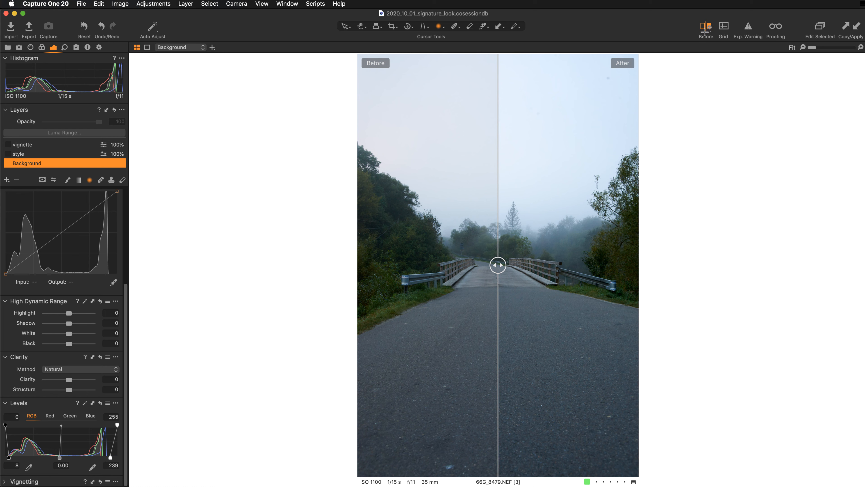
pyautogui.click(705, 30)
pyautogui.click(729, 30)
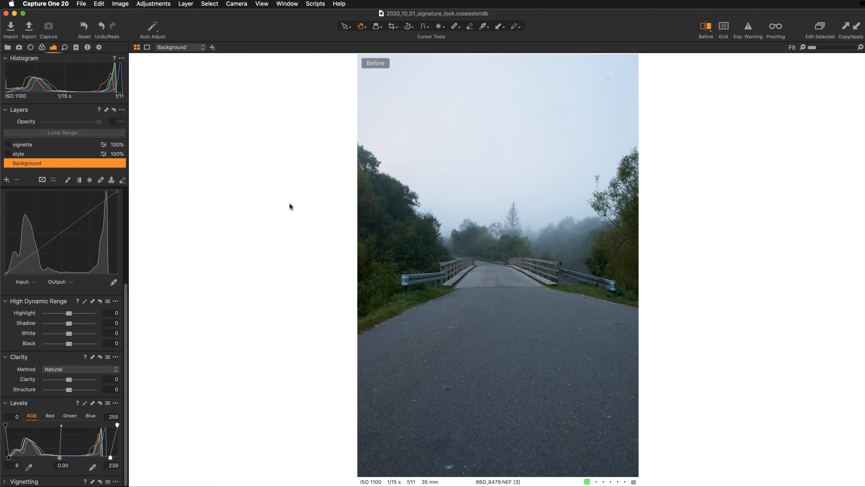
pyautogui.press('t')
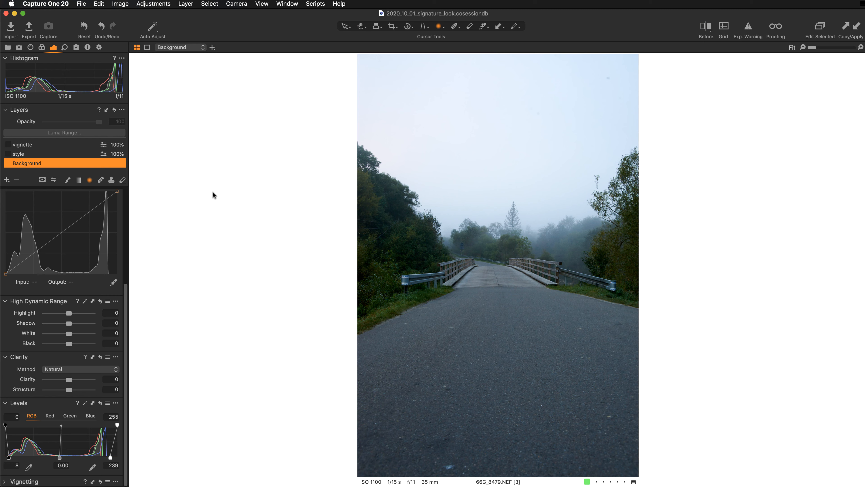
pyautogui.click(8, 154)
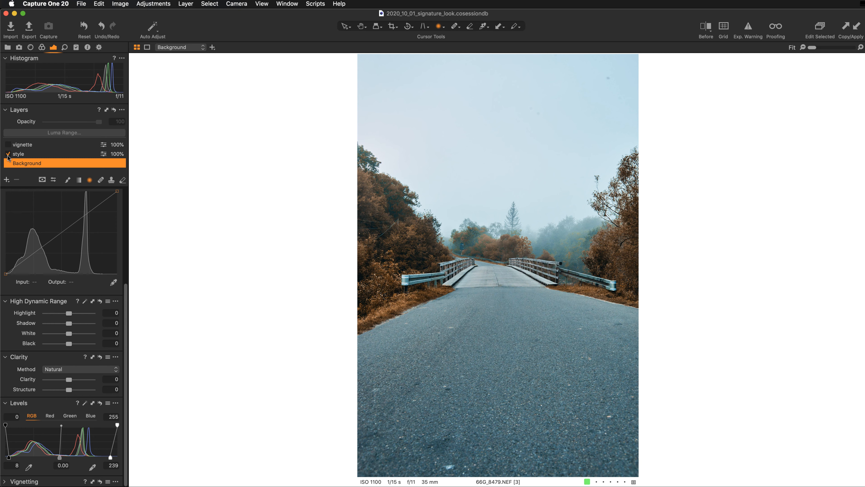
pyautogui.click(8, 145)
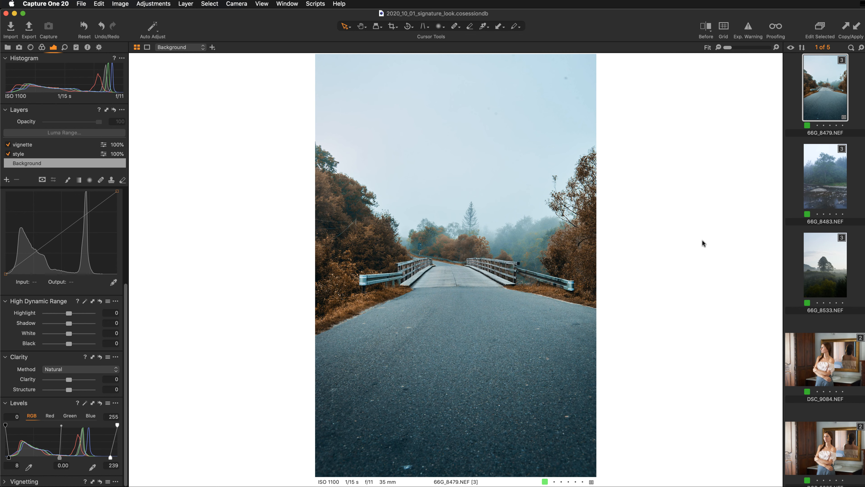
# - Show 66G_8483 and 66G_8533 beside the bridge photo and apply the bridge photo's adjustments to each of them
pyautogui.keyDown('super'); pyautogui.click(819, 189); pyautogui.keyUp('super')
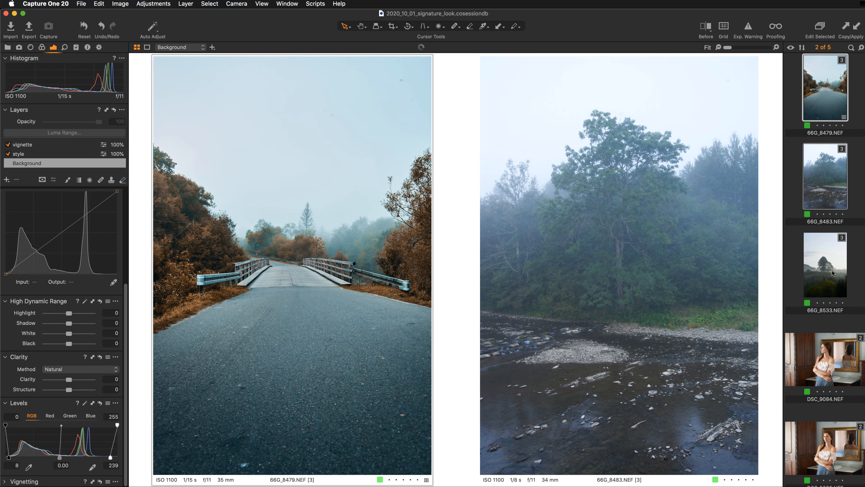
pyautogui.keyDown('super'); pyautogui.click(832, 272); pyautogui.keyUp('super')
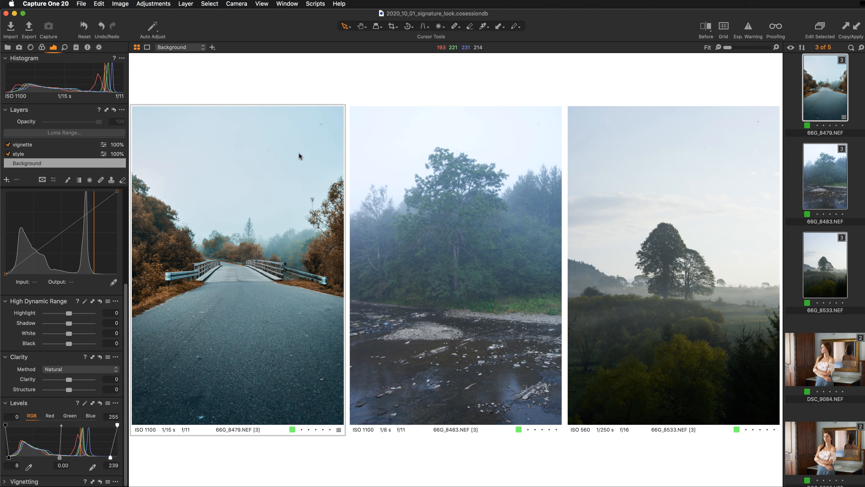
pyautogui.moveTo(299, 153); pyautogui.dragTo(321, 148)
pyautogui.click(833, 173)
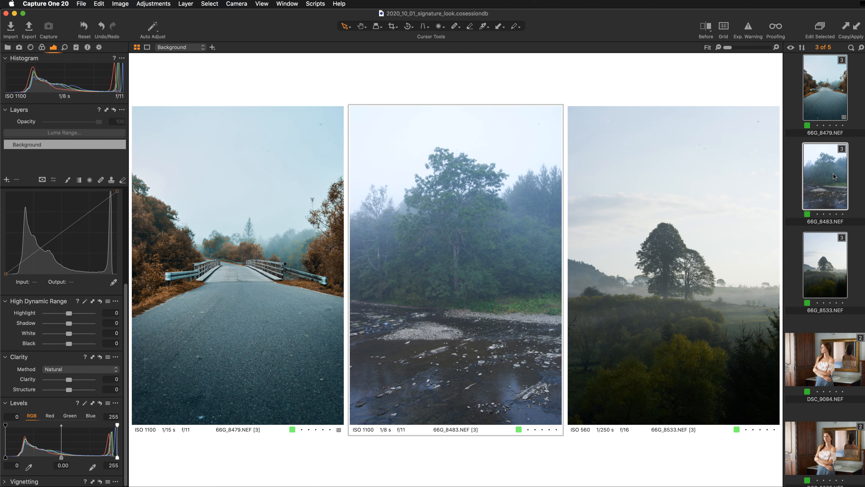
pyautogui.click(856, 27)
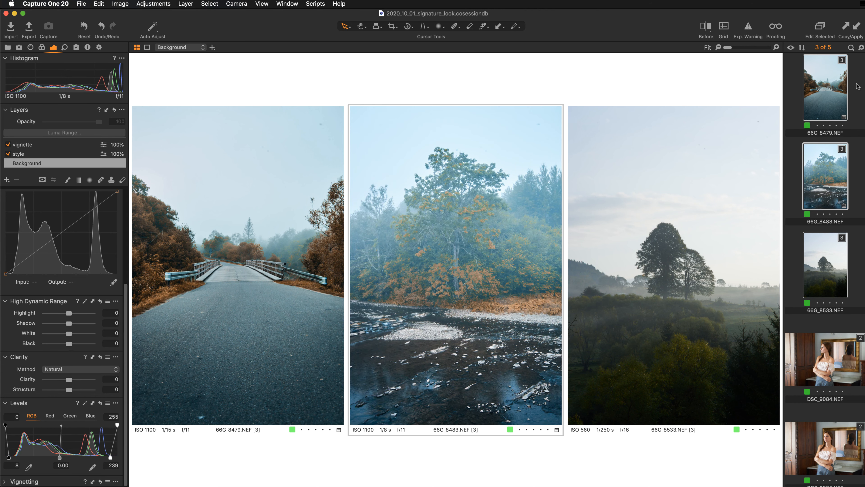
pyautogui.click(811, 272)
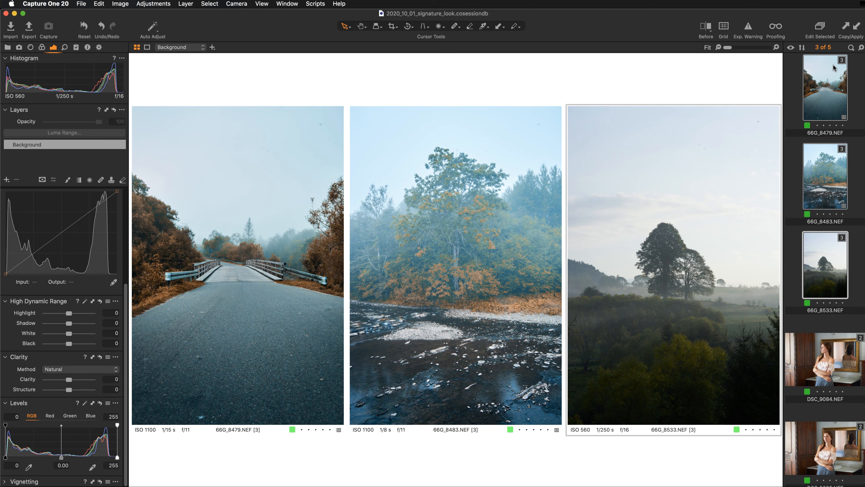
pyautogui.click(857, 27)
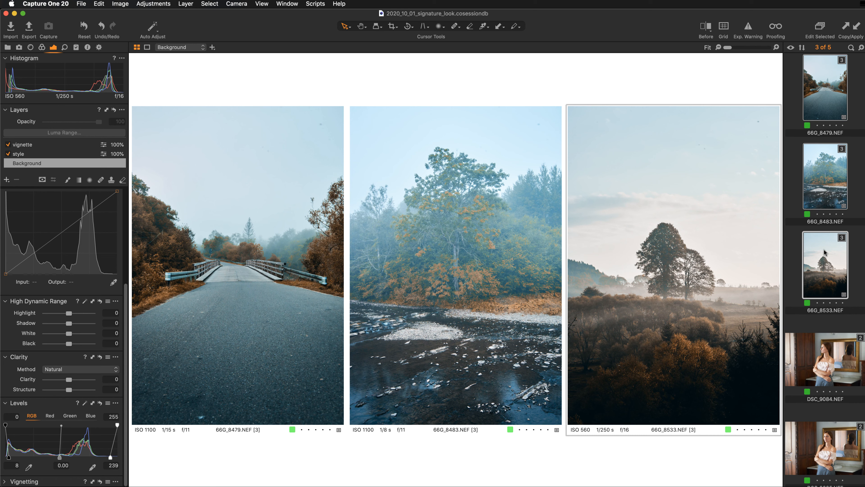
# - Compare the three styled photos with their unedited originals
pyautogui.click(828, 181)
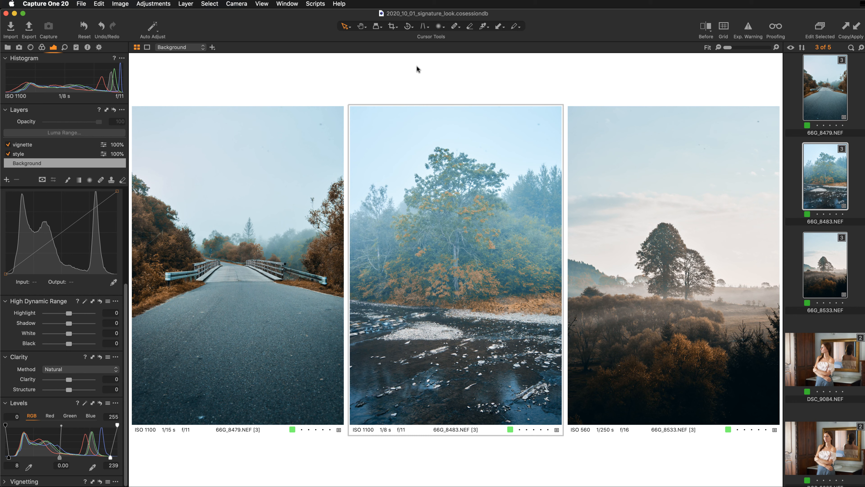
pyautogui.press('y')
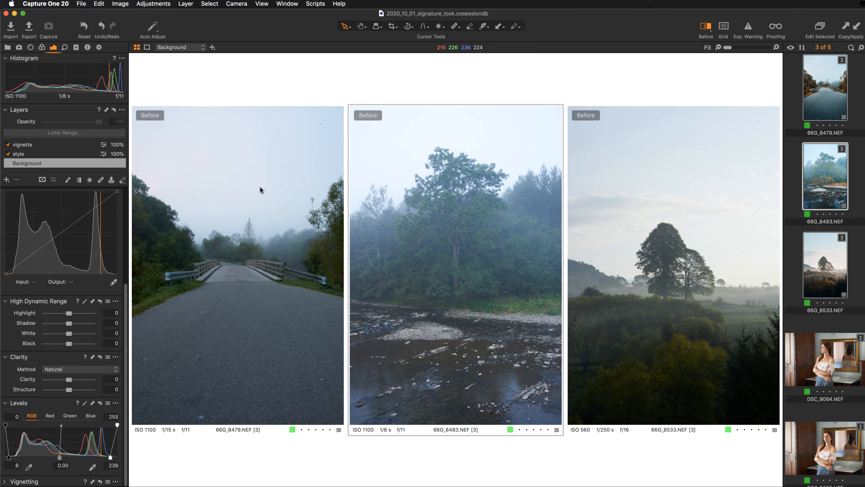
pyautogui.press('y')
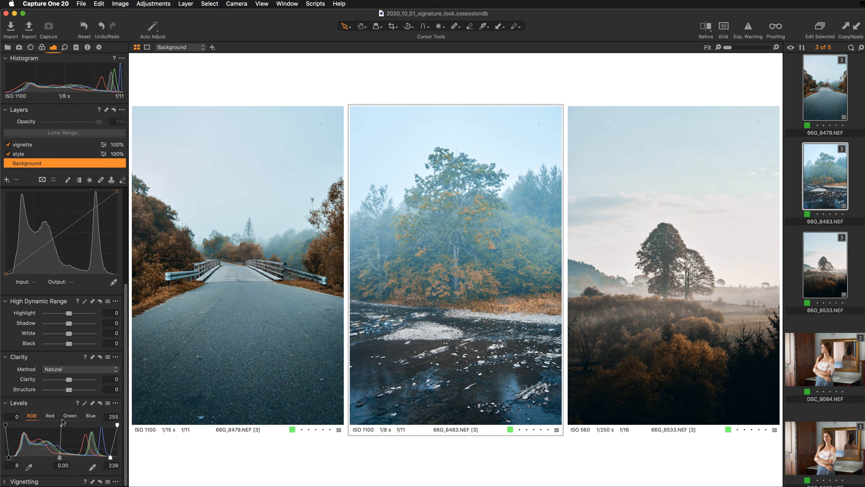
# - Reset and auto-adjust the Background layer's Levels on the river photo and on the lone tree photo
pyautogui.click(99, 405)
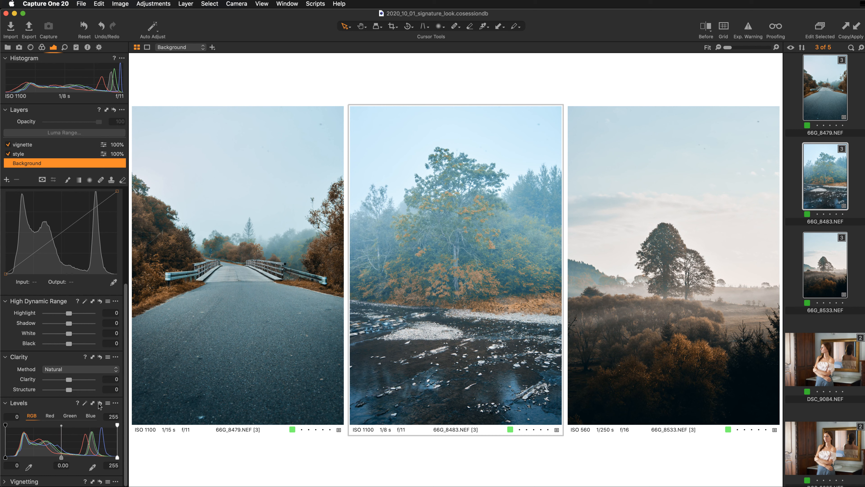
pyautogui.click(85, 404)
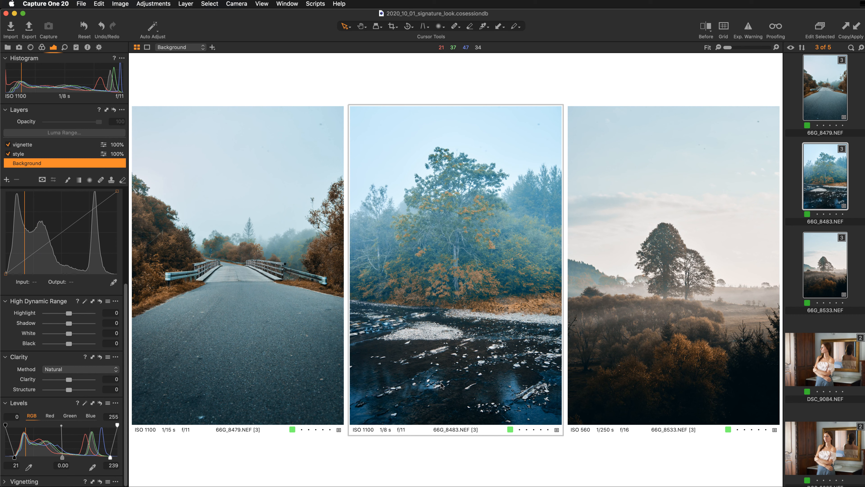
pyautogui.click(603, 381)
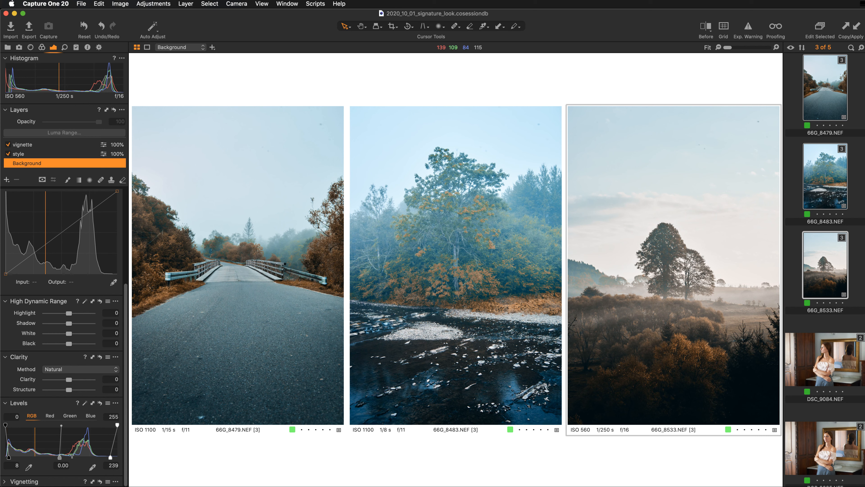
pyautogui.click(100, 403)
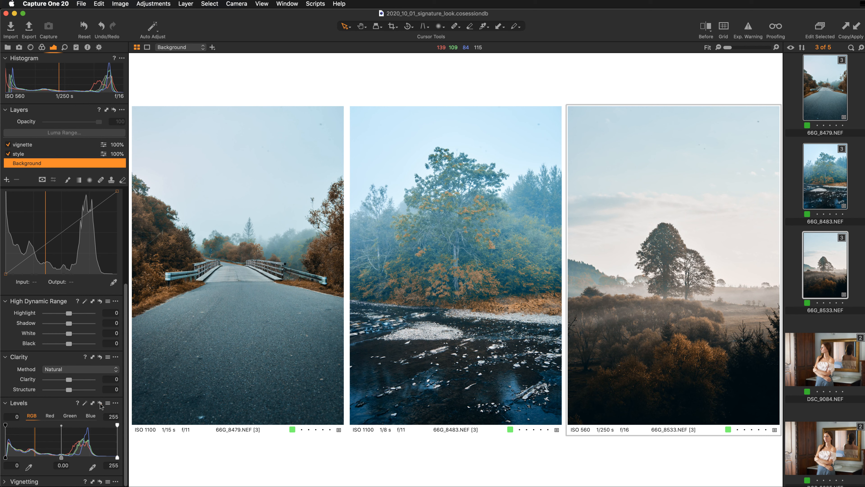
pyautogui.click(84, 403)
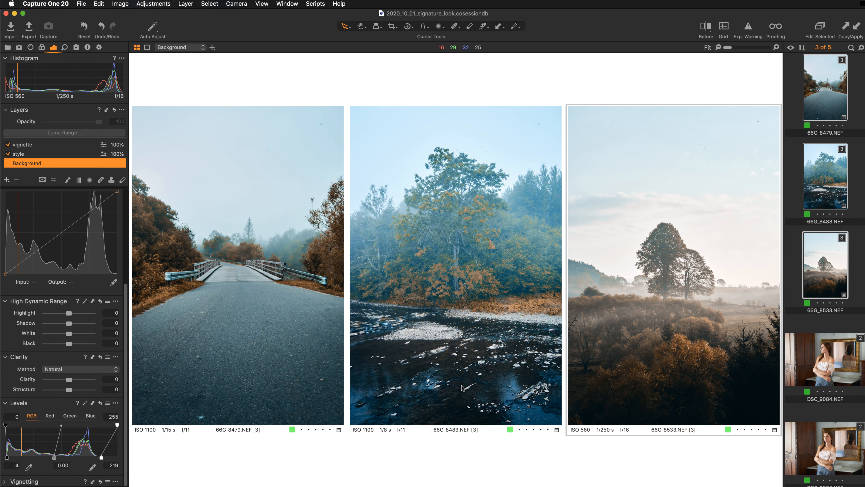
# - Switch off the river photo's vignette layer and darken the shadows on its style layer's RGB curve with a point at input 25, output 25
pyautogui.click(462, 387)
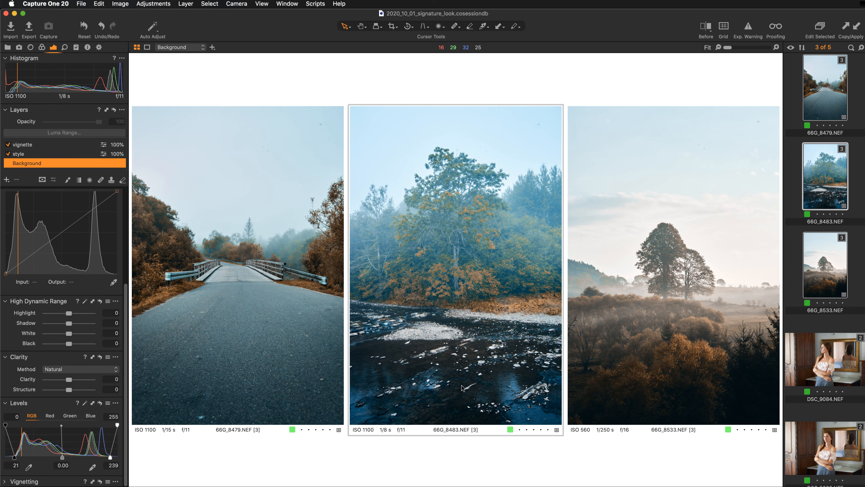
pyautogui.click(57, 156)
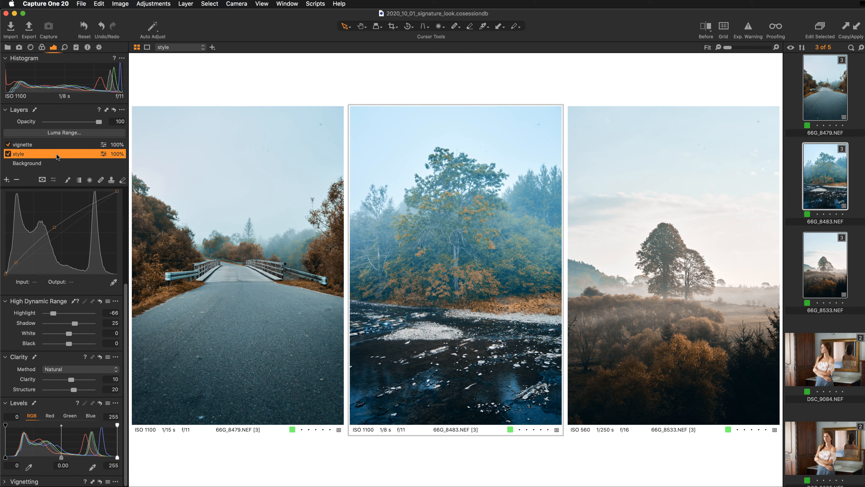
pyautogui.scroll(3, 12, 235)
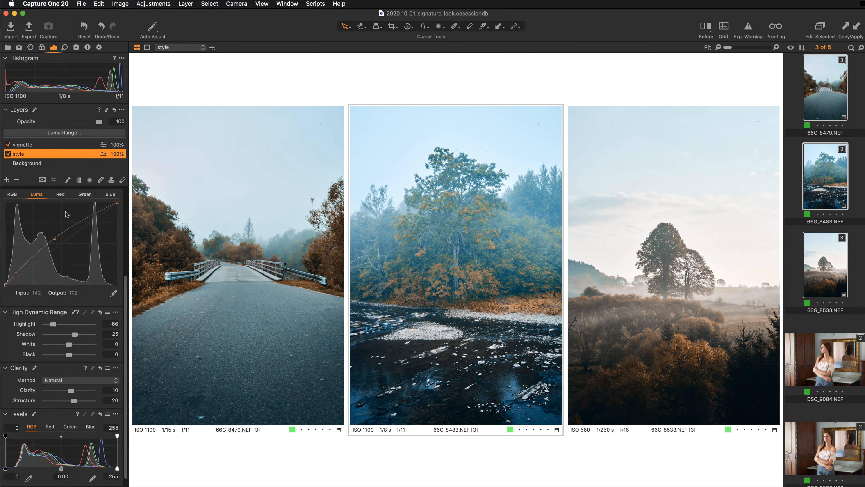
pyautogui.click(12, 232)
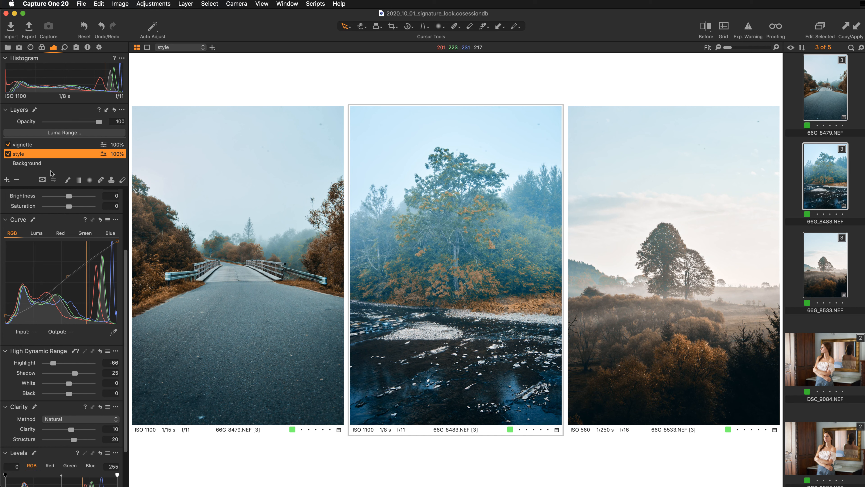
pyautogui.click(8, 145)
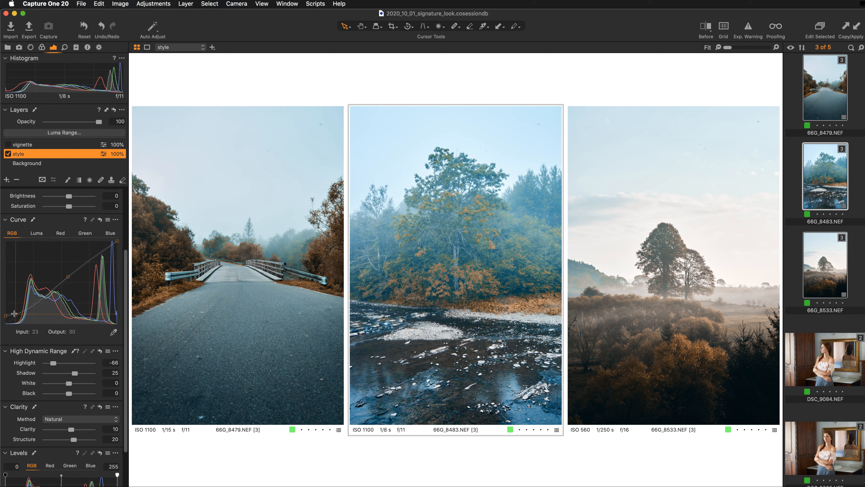
pyautogui.moveTo(14, 313); pyautogui.dragTo(15, 316)
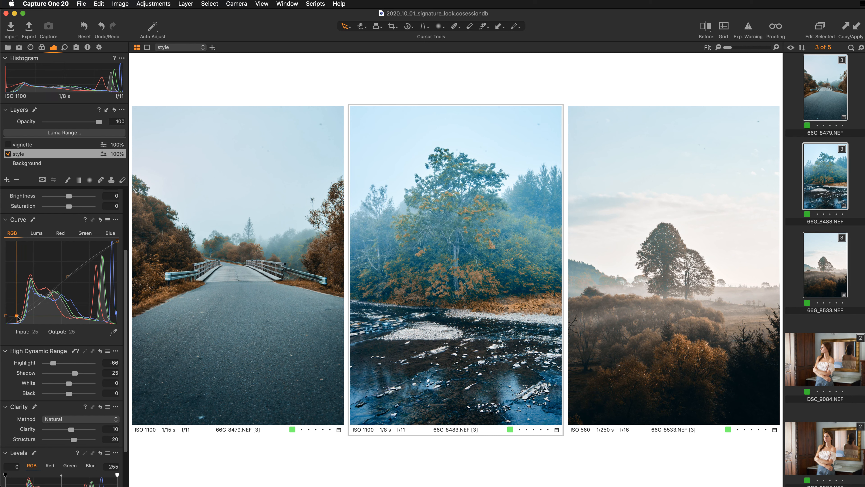
# - Raise the High Dynamic Range Shadow to 38 on the lone tree photo's style layer
pyautogui.click(632, 294)
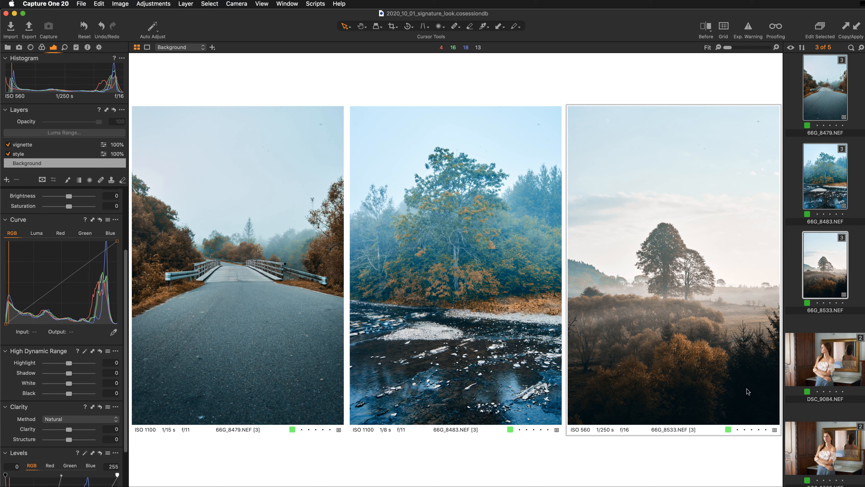
pyautogui.click(33, 156)
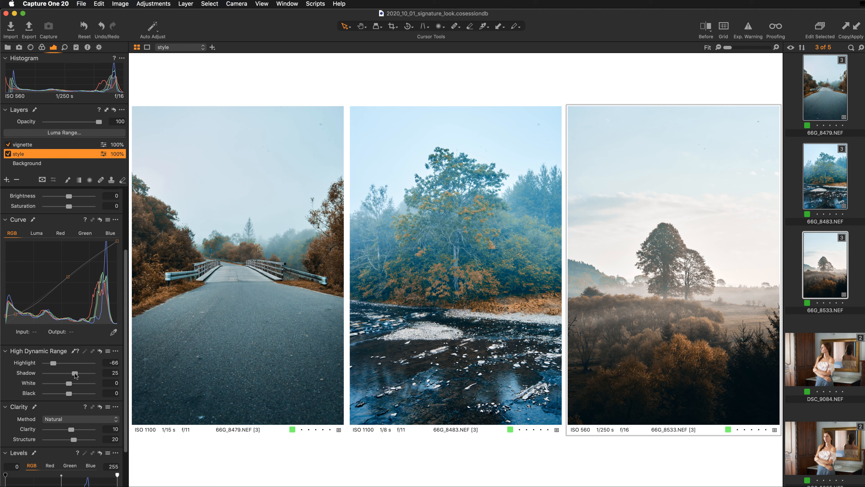
pyautogui.moveTo(76, 375); pyautogui.dragTo(82, 375)
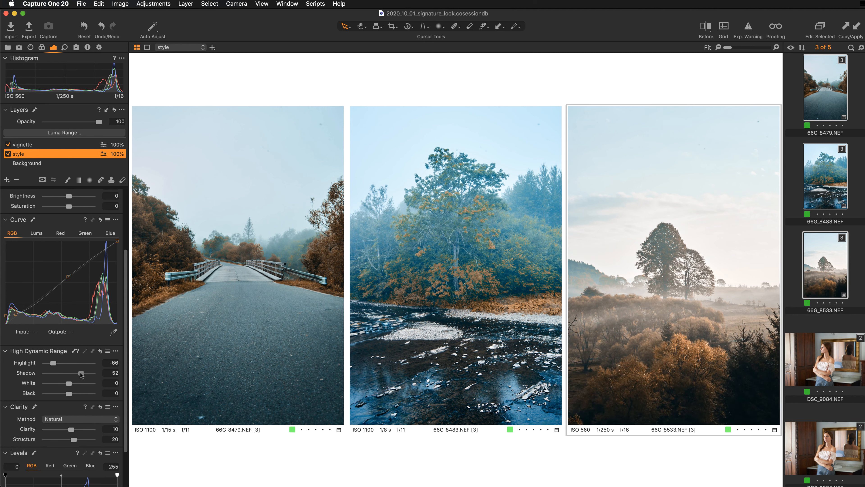
pyautogui.moveTo(82, 375); pyautogui.dragTo(78, 375)
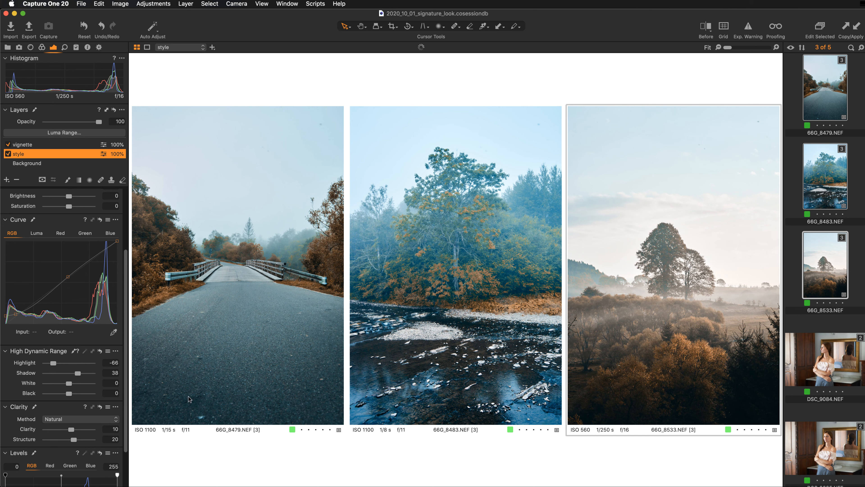
# - Add a new adjustment layer above the tree photo's vignette layer and draw a vertical linear gradient mask from the upper sky down into the bushes
pyautogui.click(23, 144)
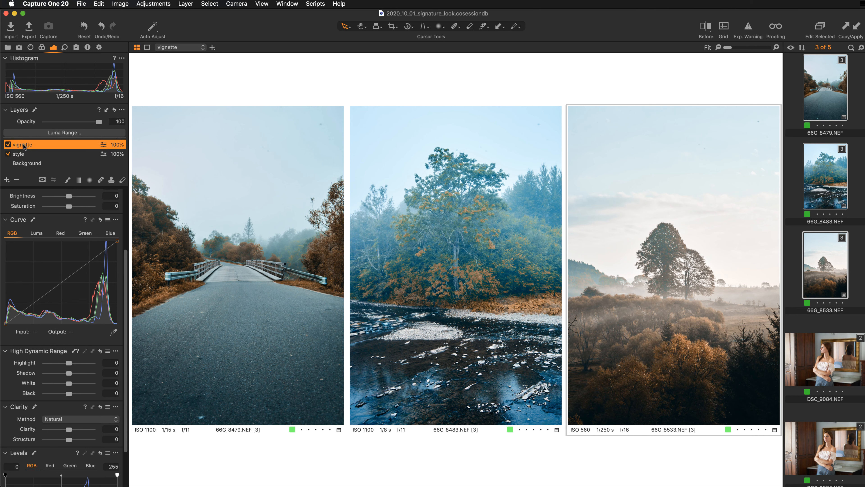
pyautogui.click(6, 180)
pyautogui.click(18, 193)
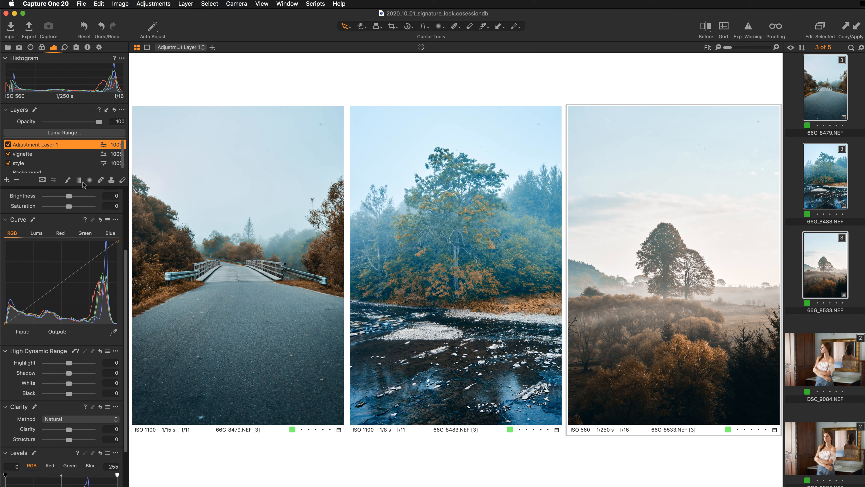
pyautogui.click(79, 179)
pyautogui.moveTo(615, 130); pyautogui.dragTo(615, 376)
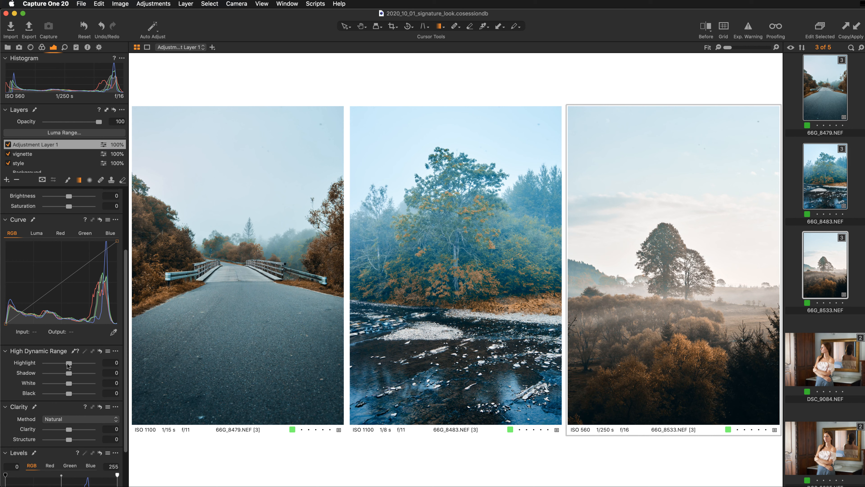
# - Darken the sky by lowering the new layer's High Dynamic Range Highlight to -60, comparing the photo with the layer switched off
pyautogui.moveTo(68, 363); pyautogui.dragTo(51, 364)
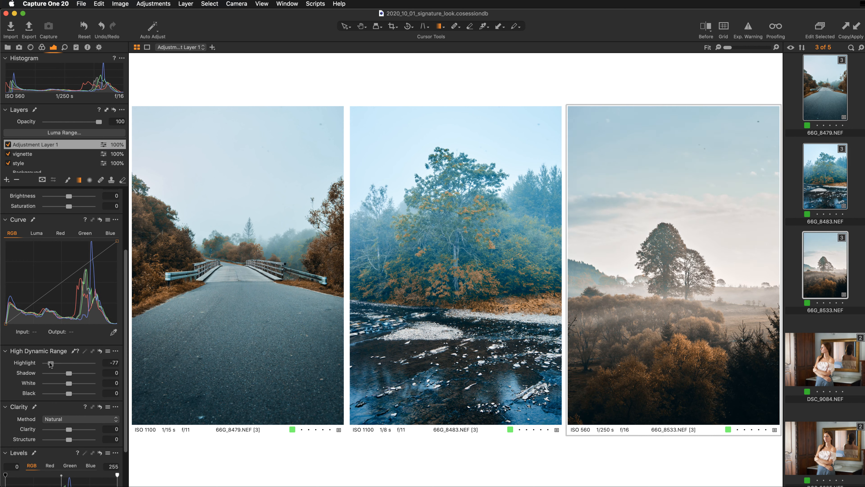
pyautogui.click(8, 145)
pyautogui.click(8, 145)
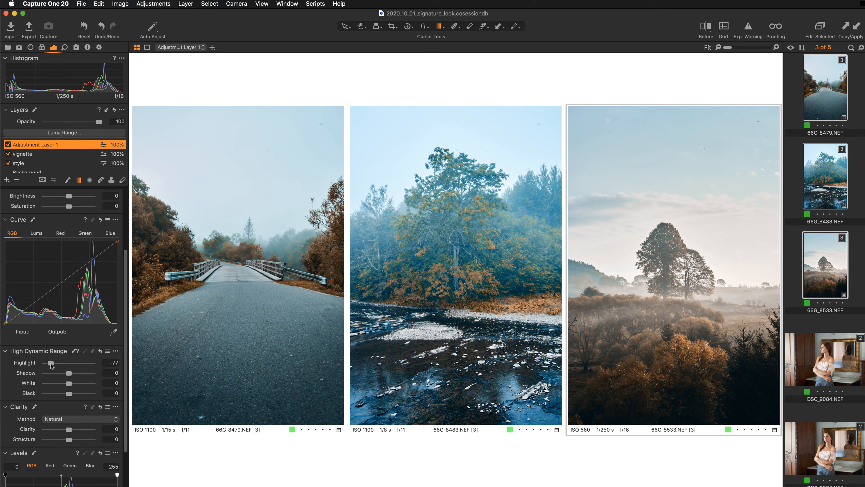
pyautogui.moveTo(51, 363); pyautogui.dragTo(54, 363)
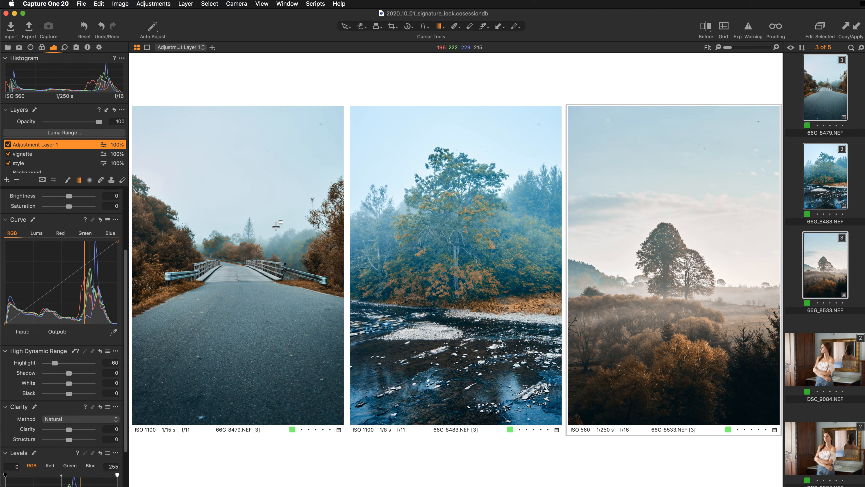
# - Copy the bridge photo's teal-and-orange look and apply it to the portrait DSC_9084
pyautogui.press('v')
pyautogui.click(190, 189)
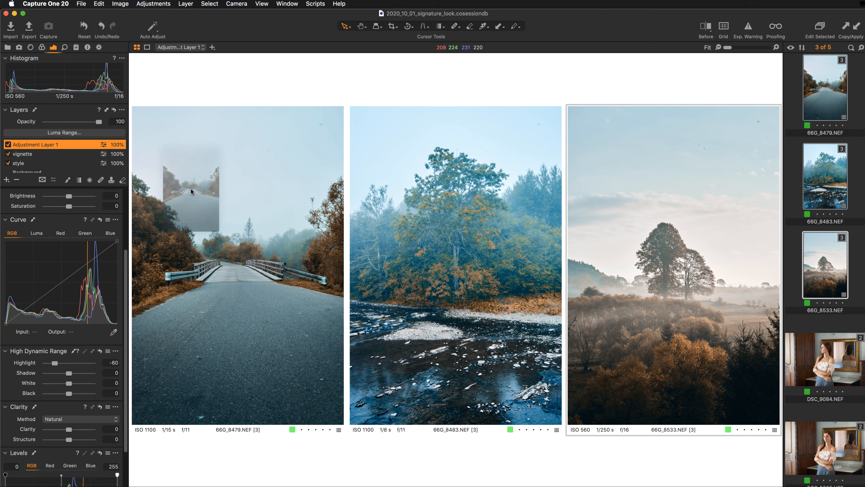
pyautogui.click(233, 225)
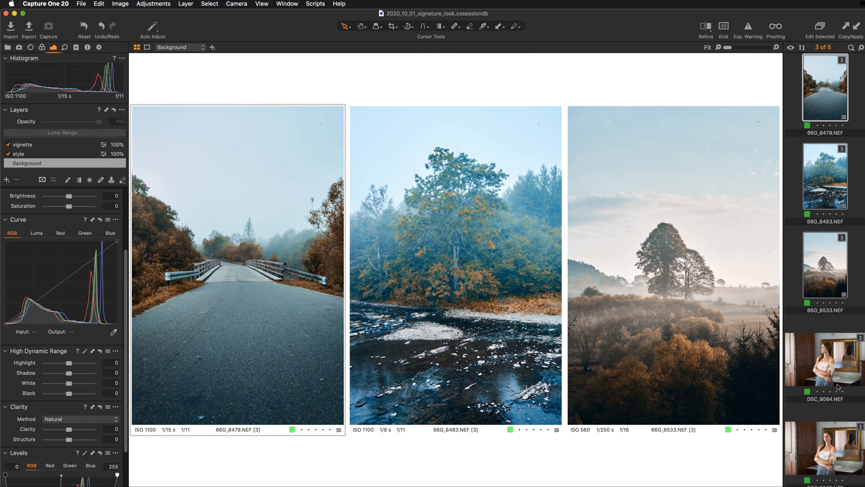
pyautogui.click(826, 365)
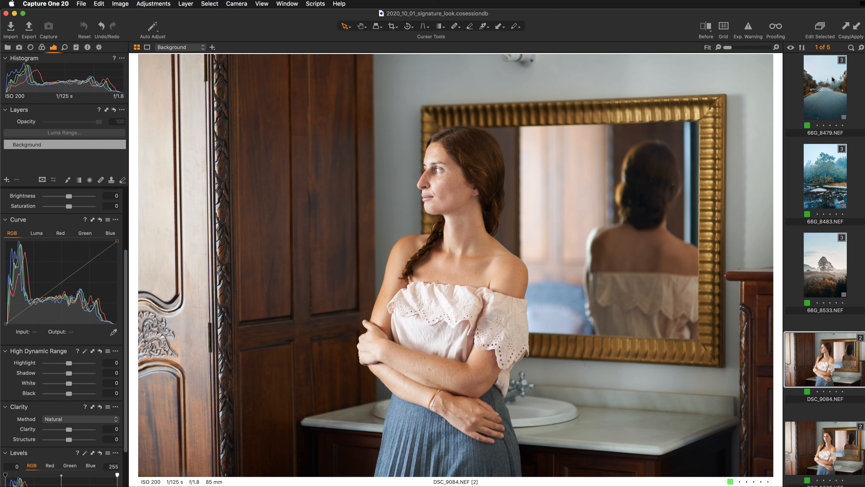
pyautogui.click(830, 85)
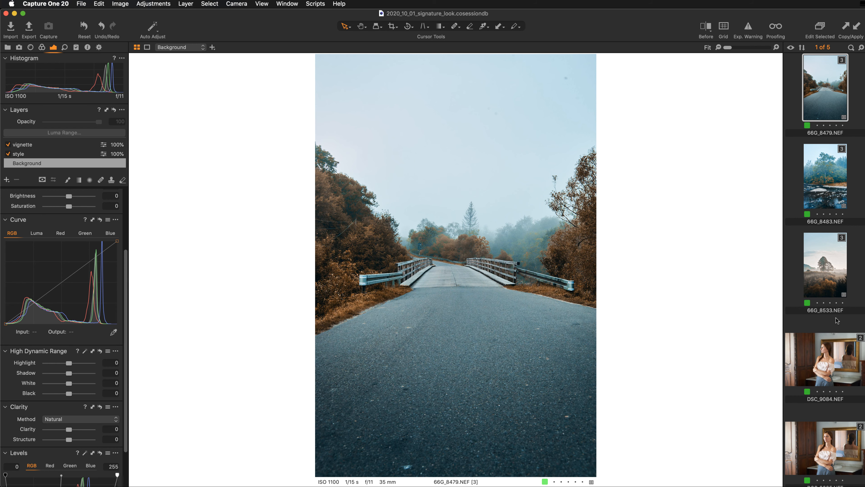
pyautogui.click(832, 368)
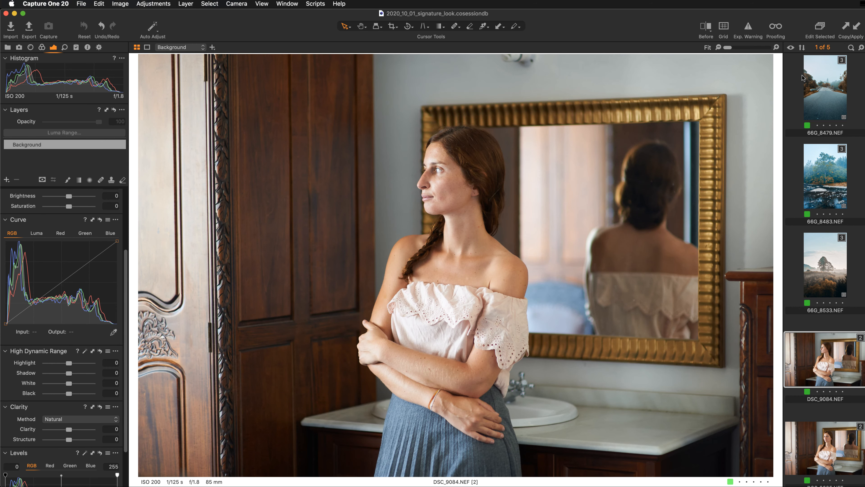
pyautogui.click(856, 28)
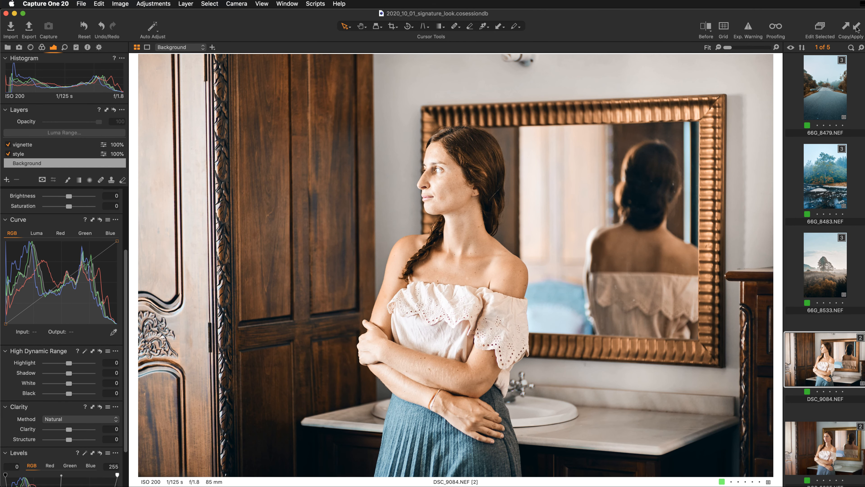
# - Check which of the bridge photo's adjustments and layers are included in the adjustments clipboard
pyautogui.click(825, 88)
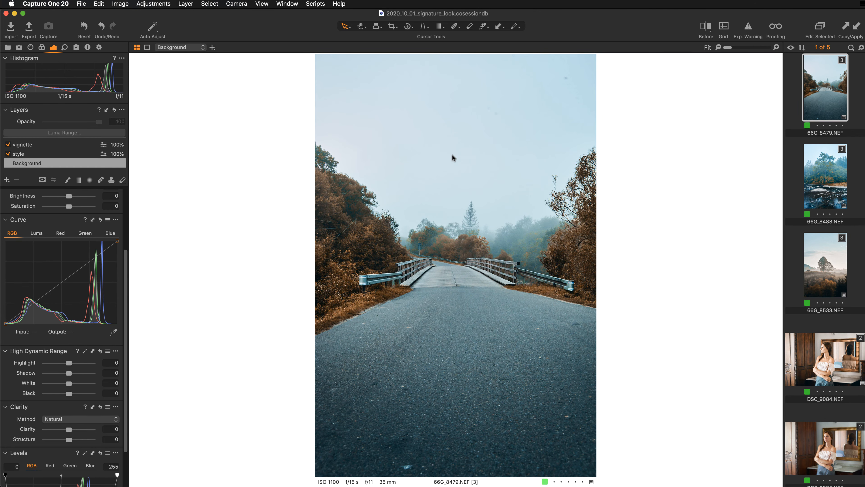
pyautogui.click(75, 48)
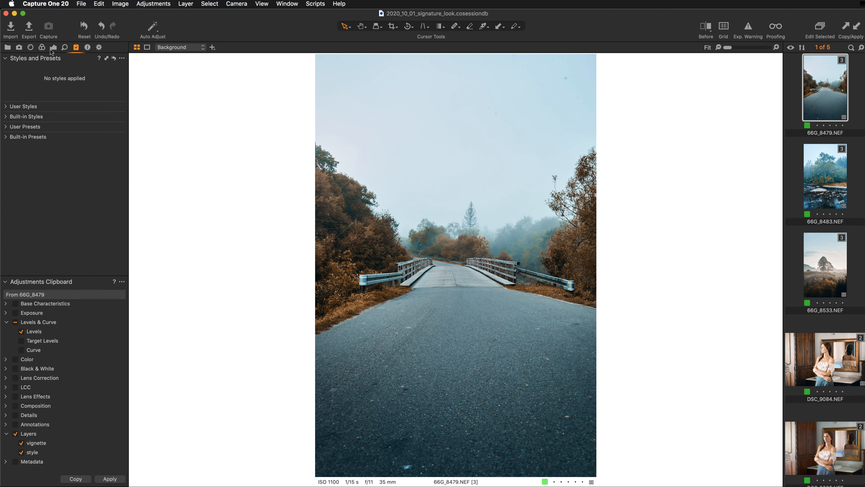
pyautogui.click(52, 50)
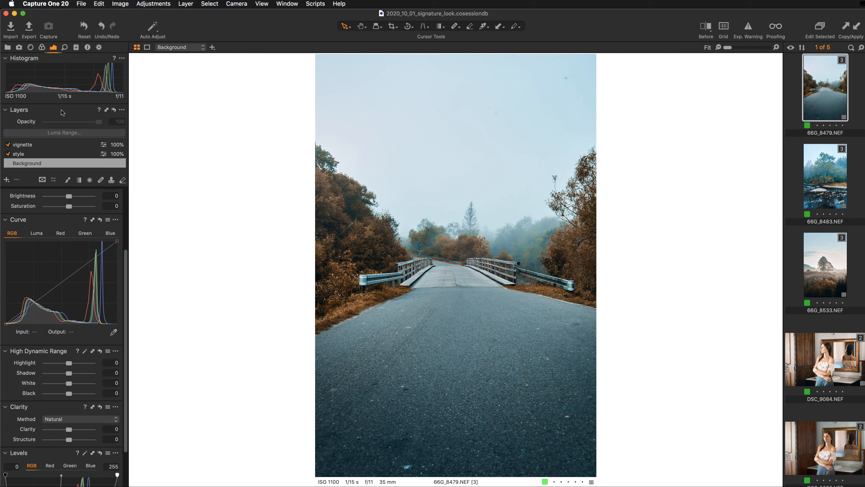
# - Try to save the bridge photo's style layer adjustments as a style including Exposure, Levels & Curve, Color, Lens Correction and Details
pyautogui.click(51, 154)
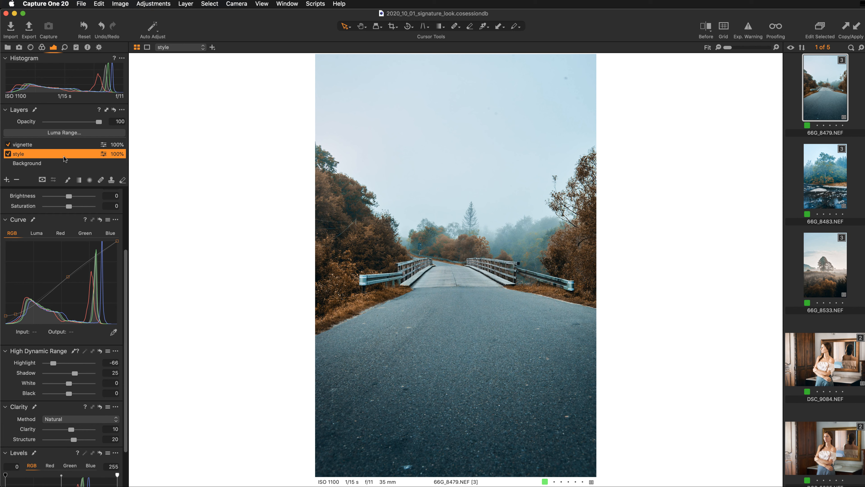
pyautogui.click(123, 110)
pyautogui.click(122, 111)
pyautogui.click(123, 110)
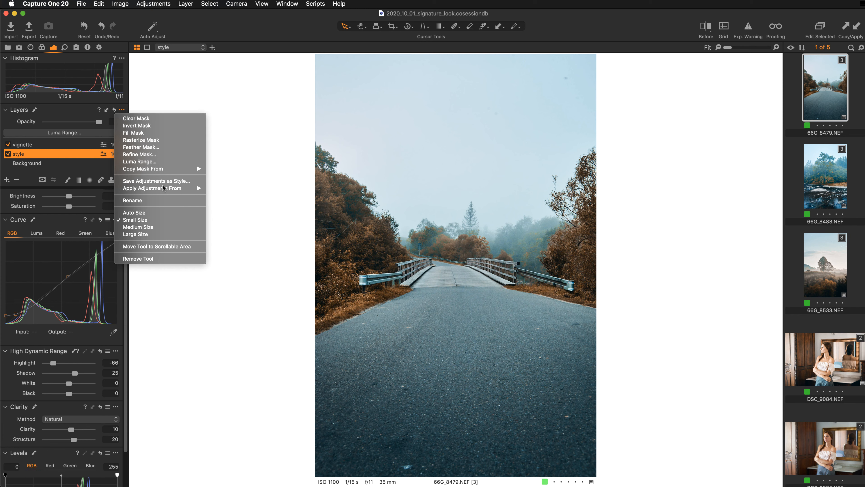
pyautogui.click(198, 181)
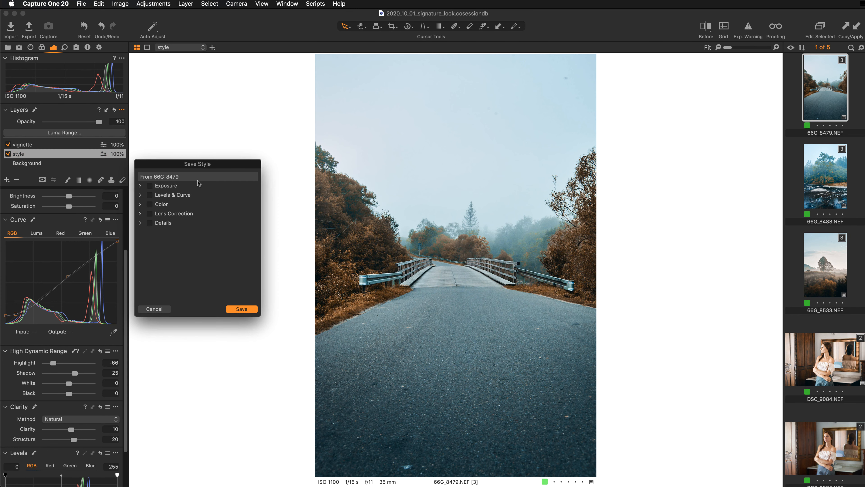
pyautogui.click(150, 186)
pyautogui.click(149, 195)
pyautogui.click(150, 204)
pyautogui.moveTo(229, 164); pyautogui.dragTo(250, 153)
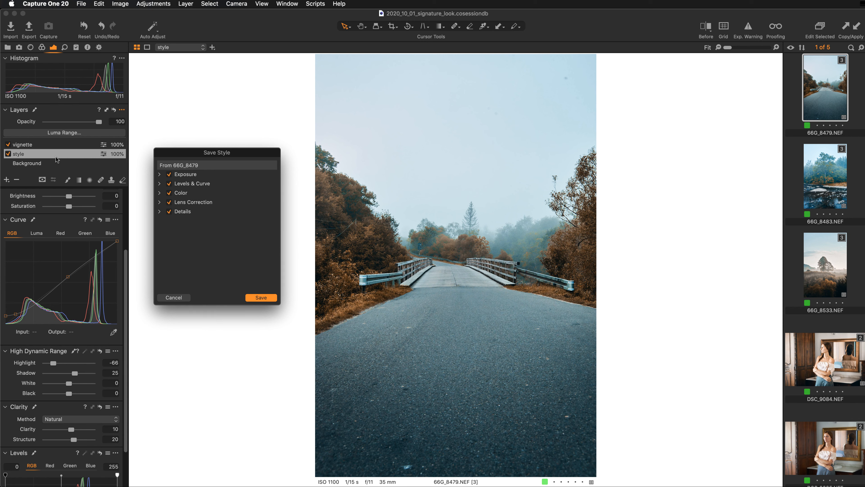
pyautogui.click(179, 298)
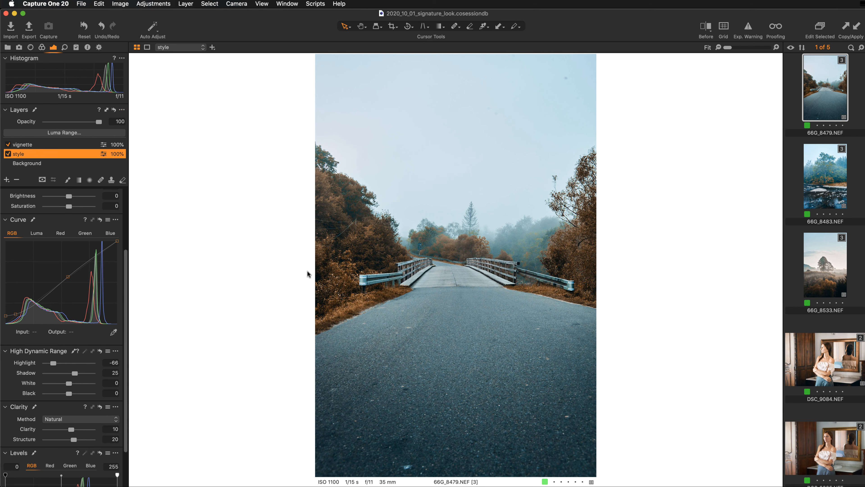
# - Lower the High Dynamic Range Highlight to -71 on the Background layer of portrait DSC_9084
pyautogui.click(828, 363)
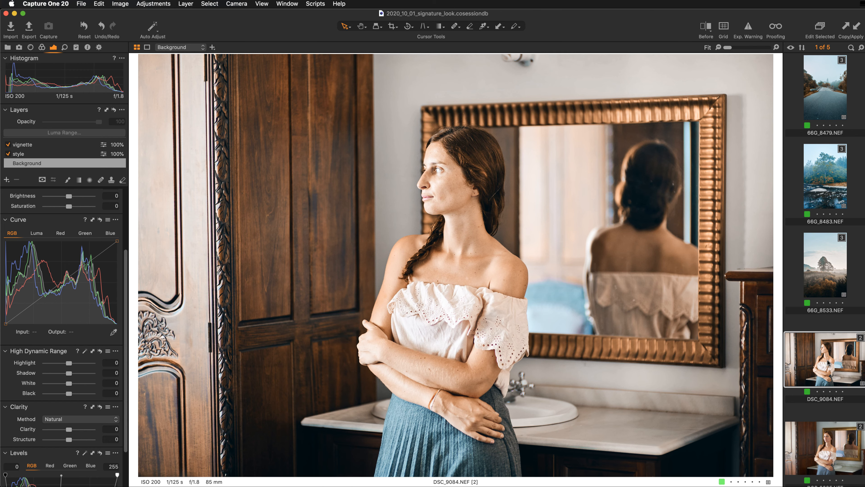
pyautogui.press('.')
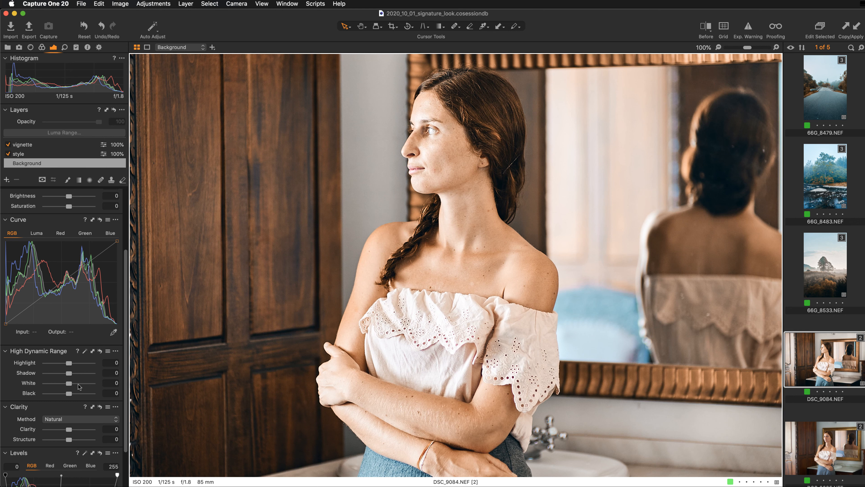
pyautogui.click(39, 164)
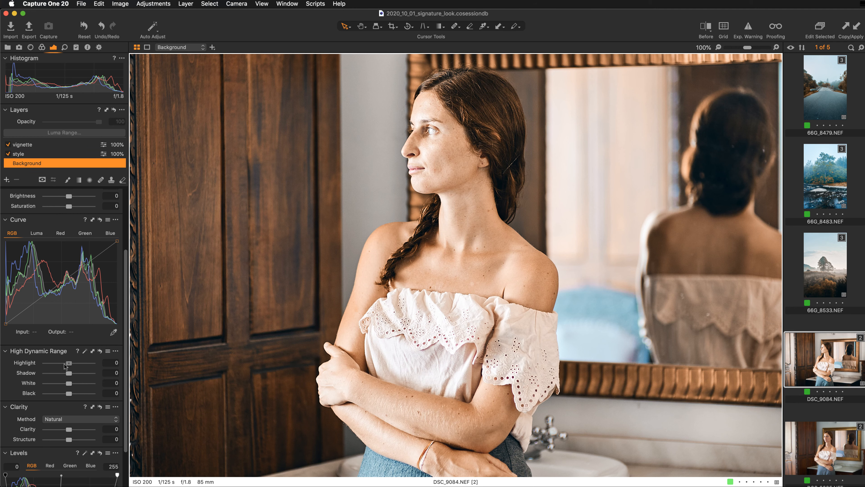
pyautogui.moveTo(65, 366); pyautogui.dragTo(53, 364)
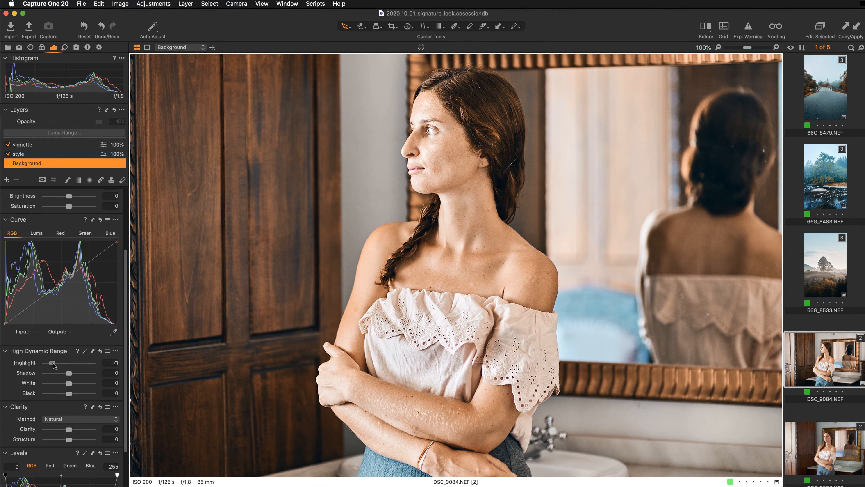
# - Set Structure to 0 and Clarity to 6 on the portrait's style layer, comparing the photo with its unedited version
pyautogui.click(52, 154)
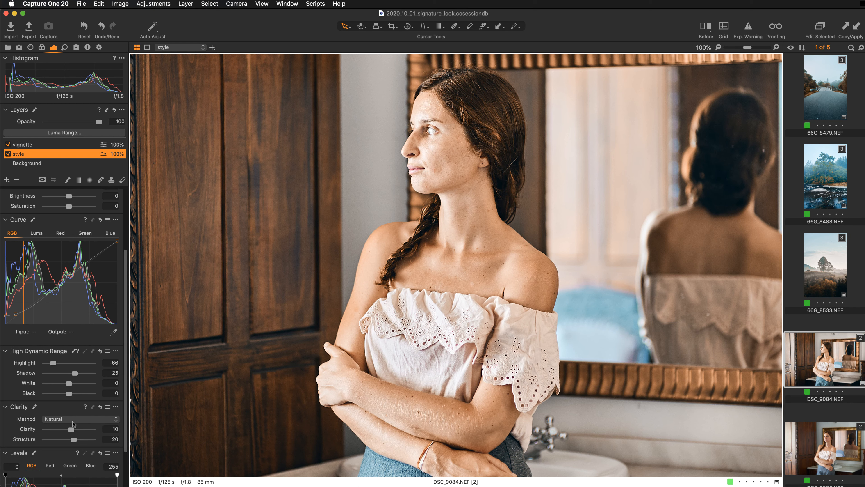
pyautogui.click(153, 406)
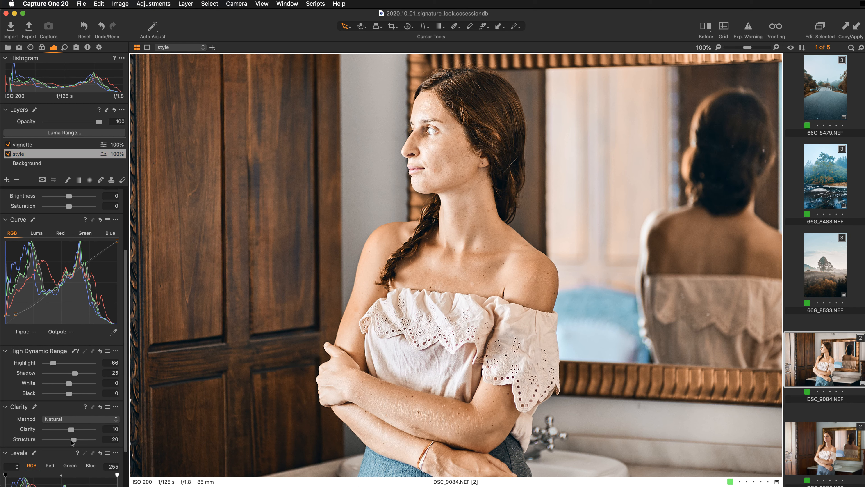
pyautogui.moveTo(72, 442); pyautogui.dragTo(70, 443)
pyautogui.doubleClick(70, 440)
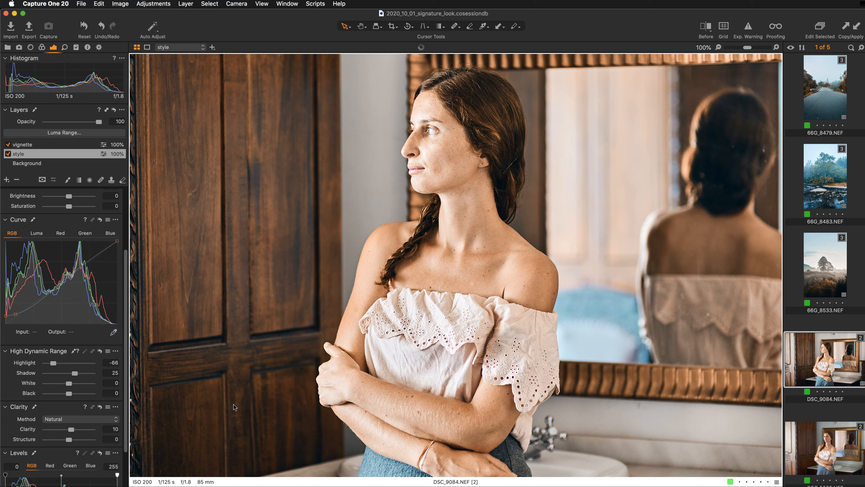
pyautogui.doubleClick(31, 430)
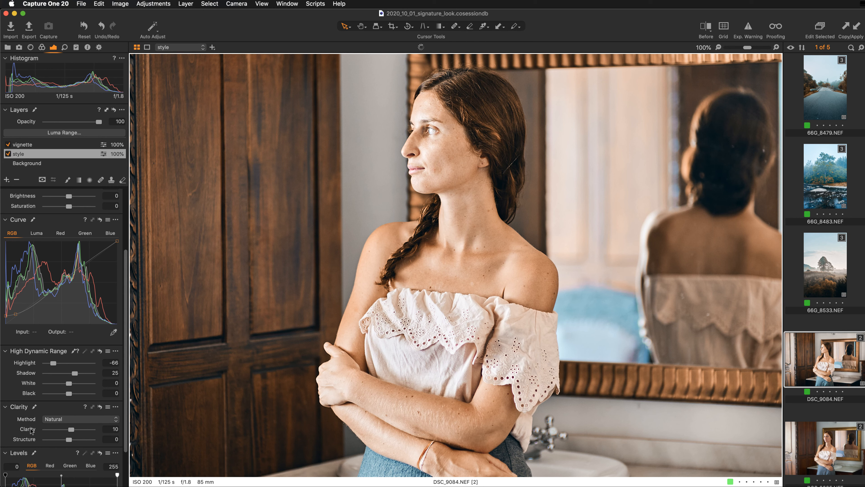
pyautogui.moveTo(68, 430); pyautogui.dragTo(69, 430)
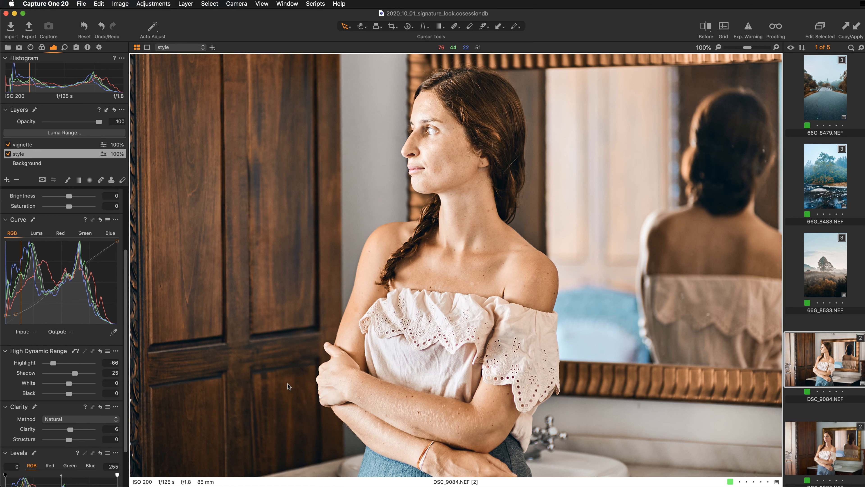
pyautogui.press('y')
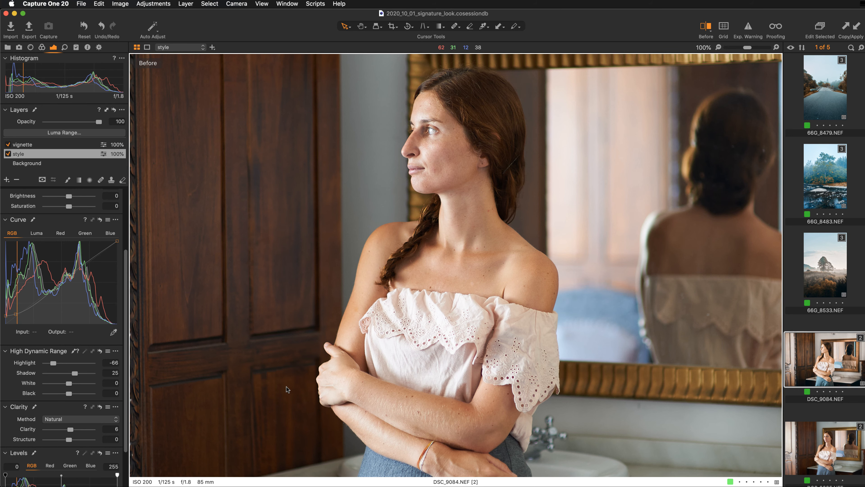
pyautogui.press('y')
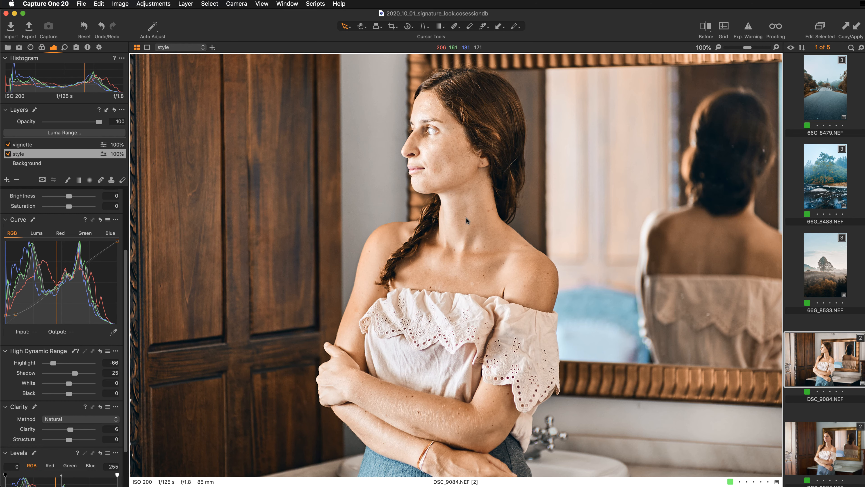
pyautogui.press('super+0')
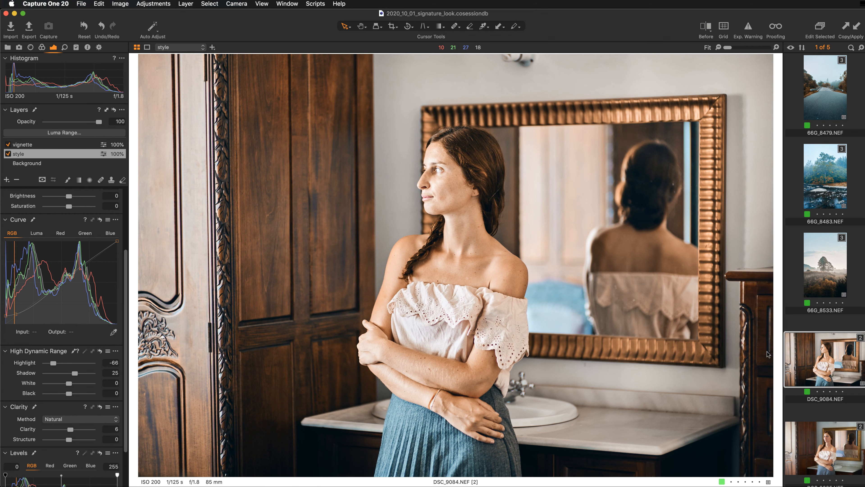
# - Copy the adjusted look from portrait DSC_9084 and apply it to portrait DSC_9085
pyautogui.click(826, 452)
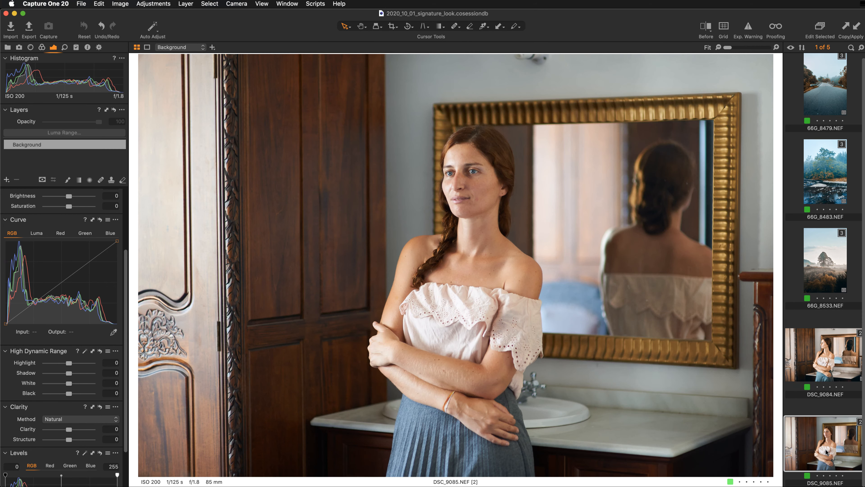
pyautogui.click(817, 369)
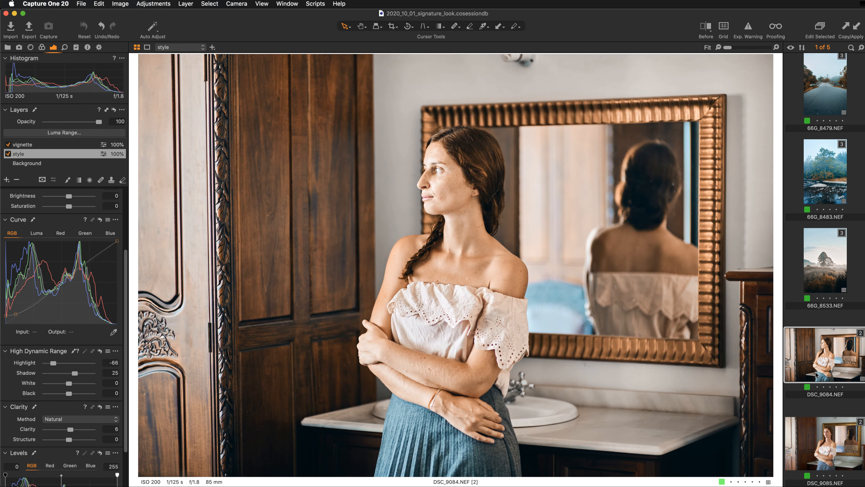
pyautogui.click(808, 443)
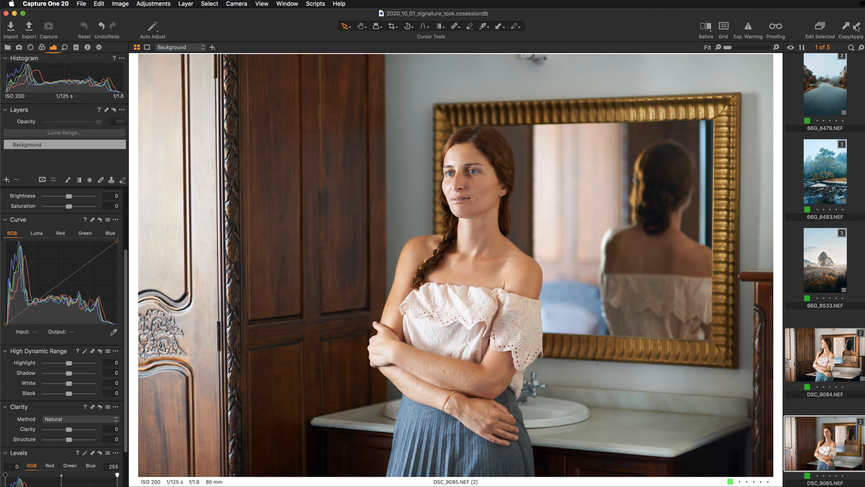
pyautogui.click(857, 27)
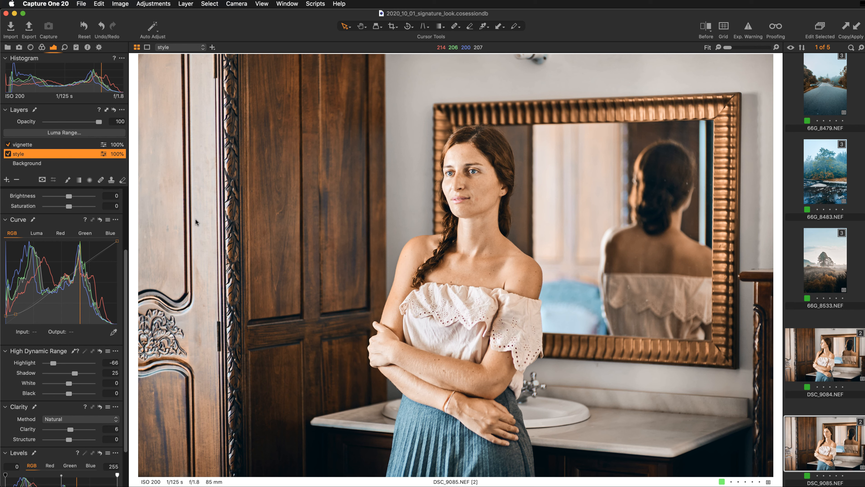
# - Review all five edited photos together, and the three landscapes one by one and side by side
pyautogui.click(824, 92)
pyautogui.keyDown('shift'); pyautogui.click(790, 426); pyautogui.keyUp('shift')
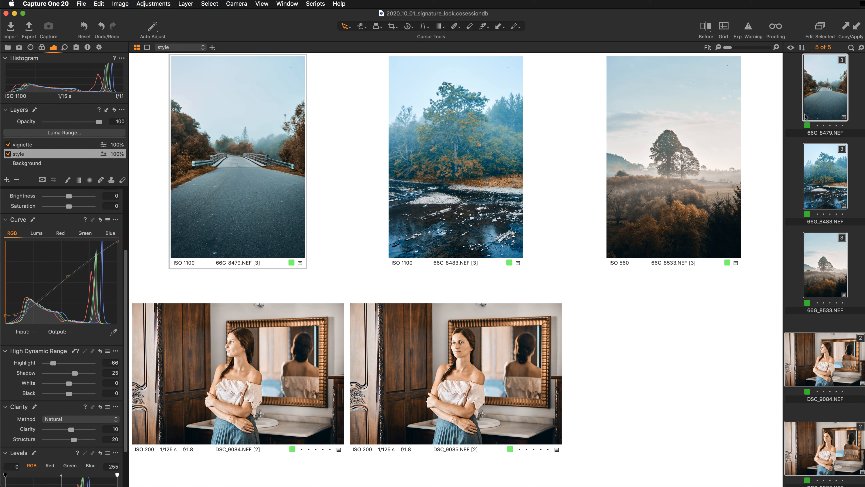
pyautogui.click(818, 101)
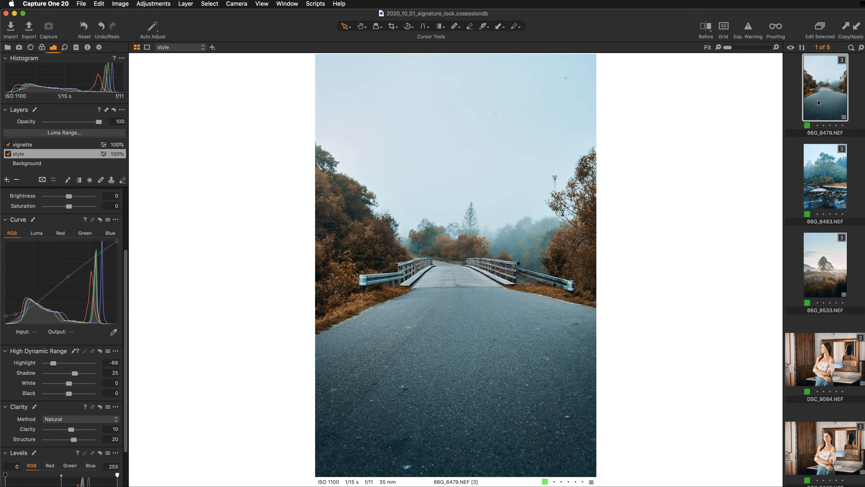
pyautogui.click(822, 196)
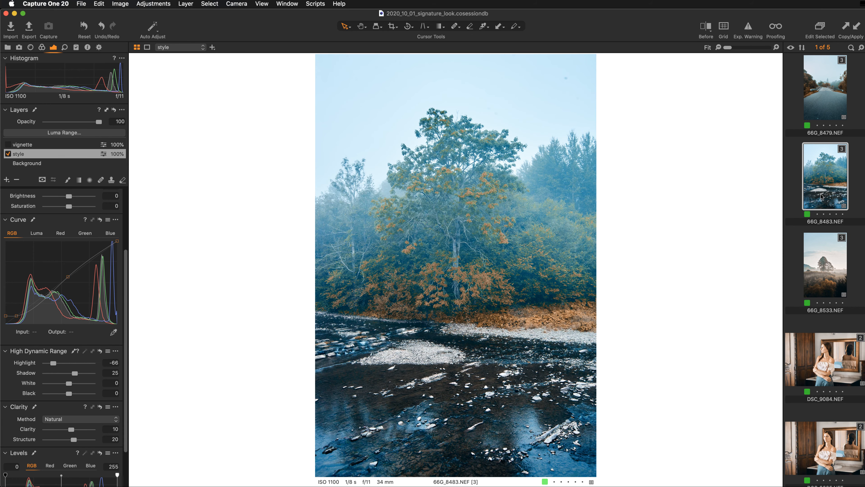
pyautogui.click(821, 274)
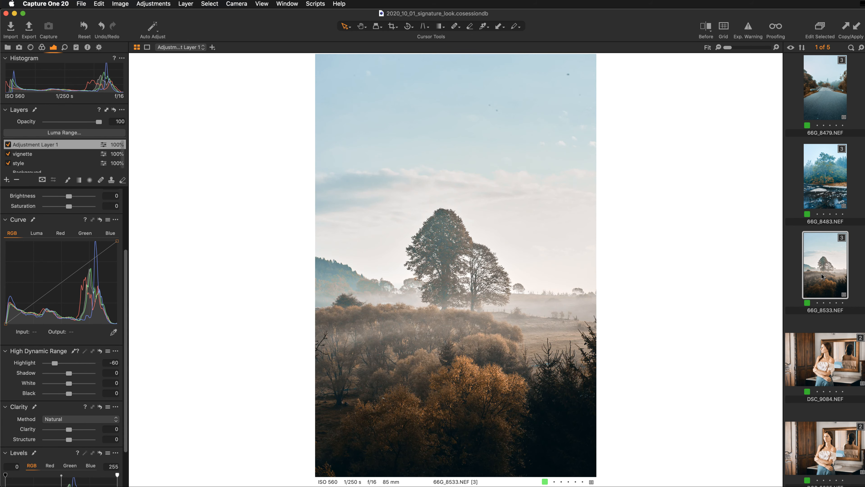
pyautogui.keyDown('shift'); pyautogui.click(812, 110); pyautogui.keyUp('shift')
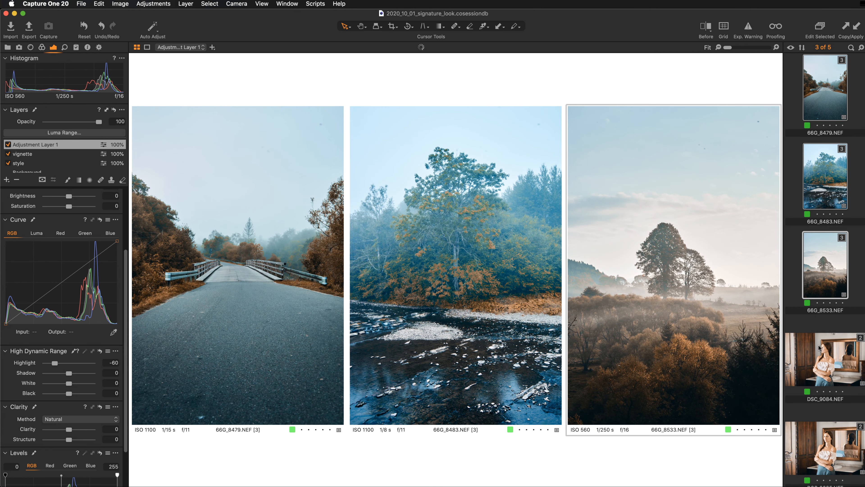
# - Compare the two portraits side by side at 67% zoom, and the bridge photo beside portrait DSC_9084
pyautogui.click(825, 361)
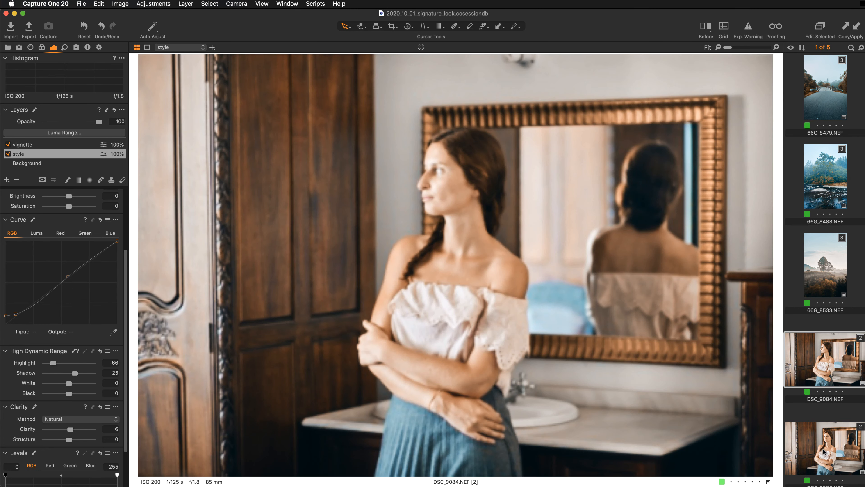
pyautogui.keyDown('shift'); pyautogui.click(823, 452); pyautogui.keyUp('shift')
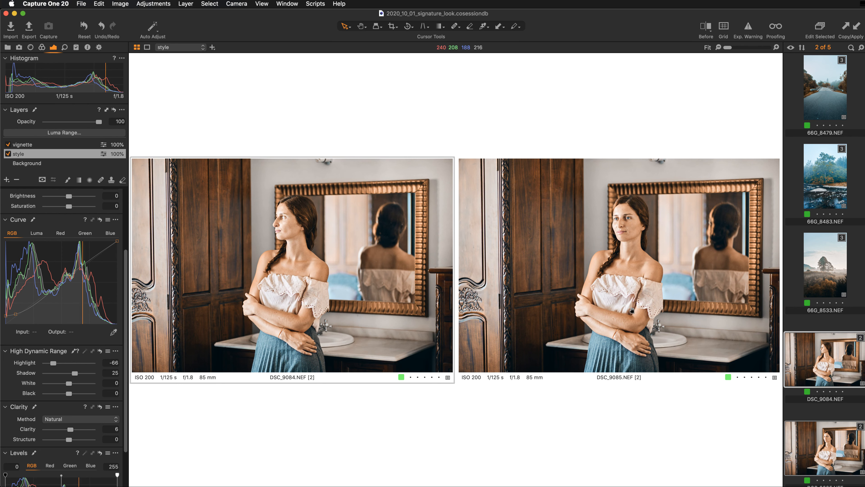
pyautogui.scroll(2, 632, 310)
pyautogui.scroll(1, 632, 310)
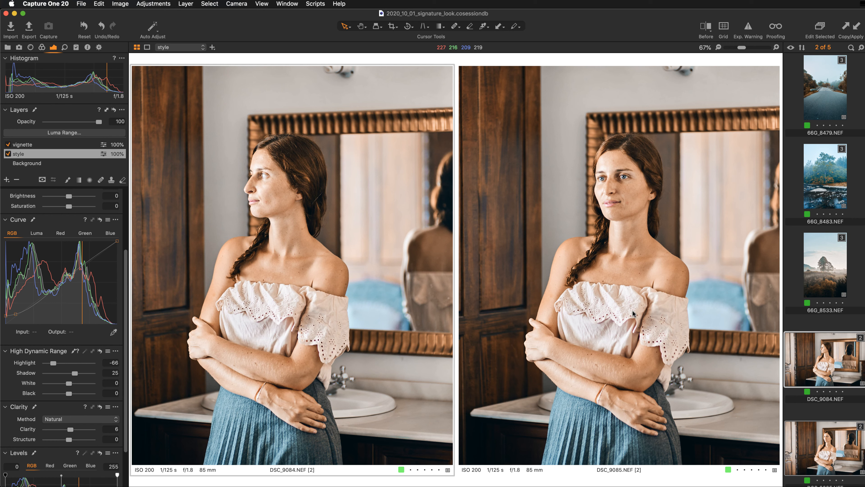
pyautogui.click(823, 112)
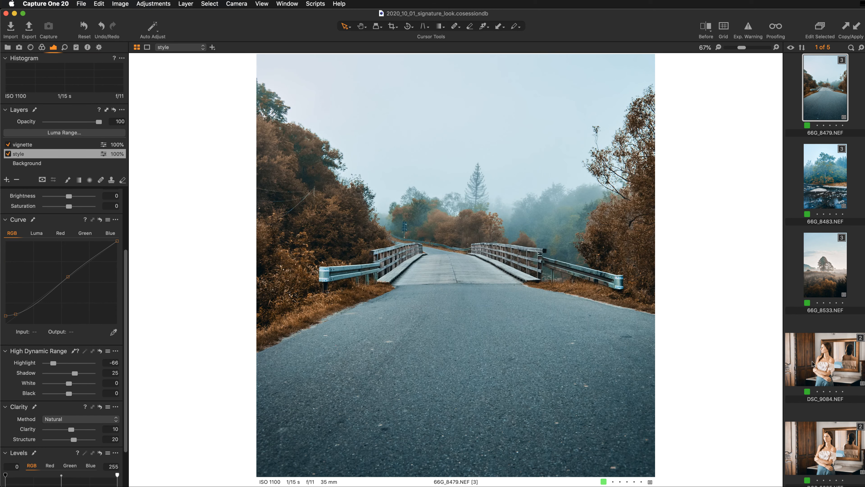
pyautogui.keyDown('super'); pyautogui.click(830, 362); pyautogui.keyUp('super')
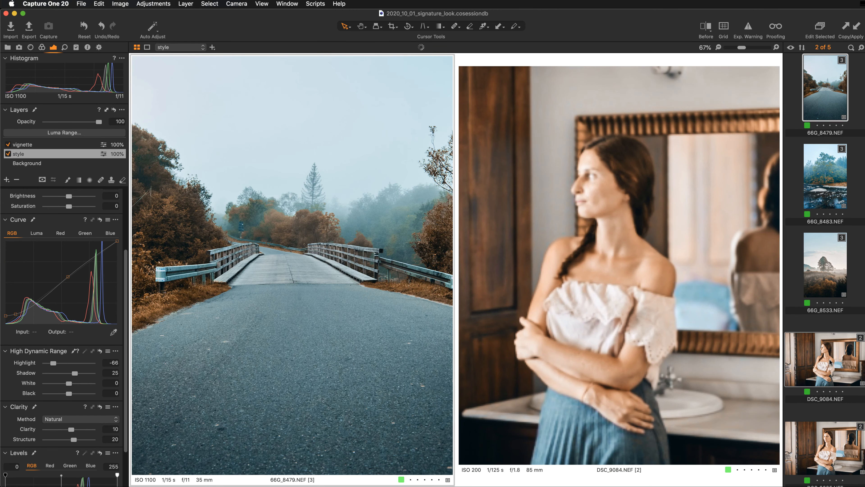